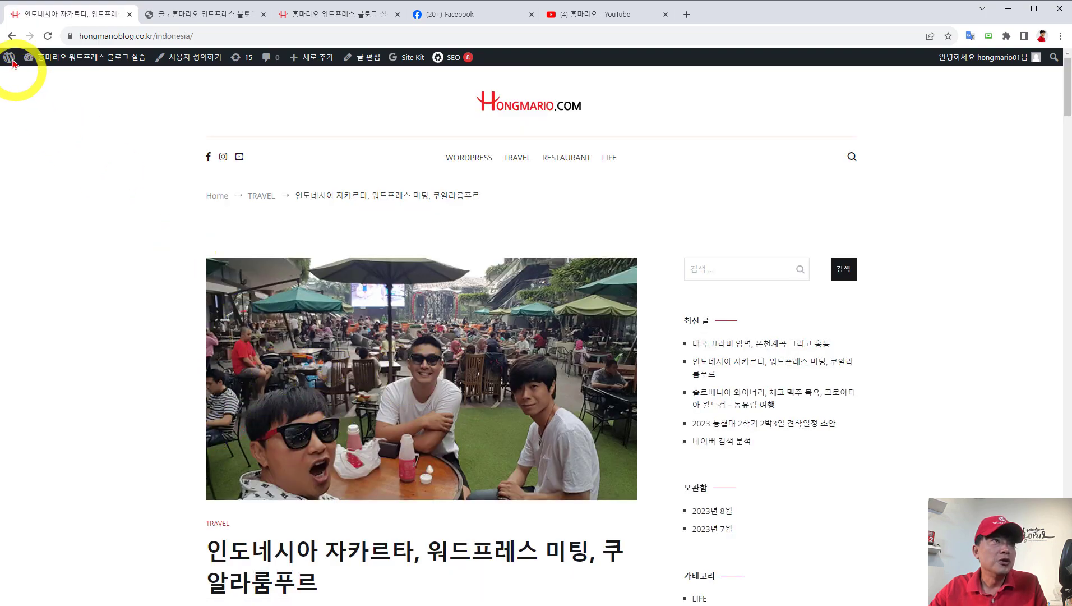
Step: Go back to the Krabi travel post and look over its links to the blog's other travel posts
{"action": "left_click", "coordinate": [12, 36]}
{"action": "scroll", "coordinate": [328, 365], "scroll_direction": "up", "scroll_amount": 20}
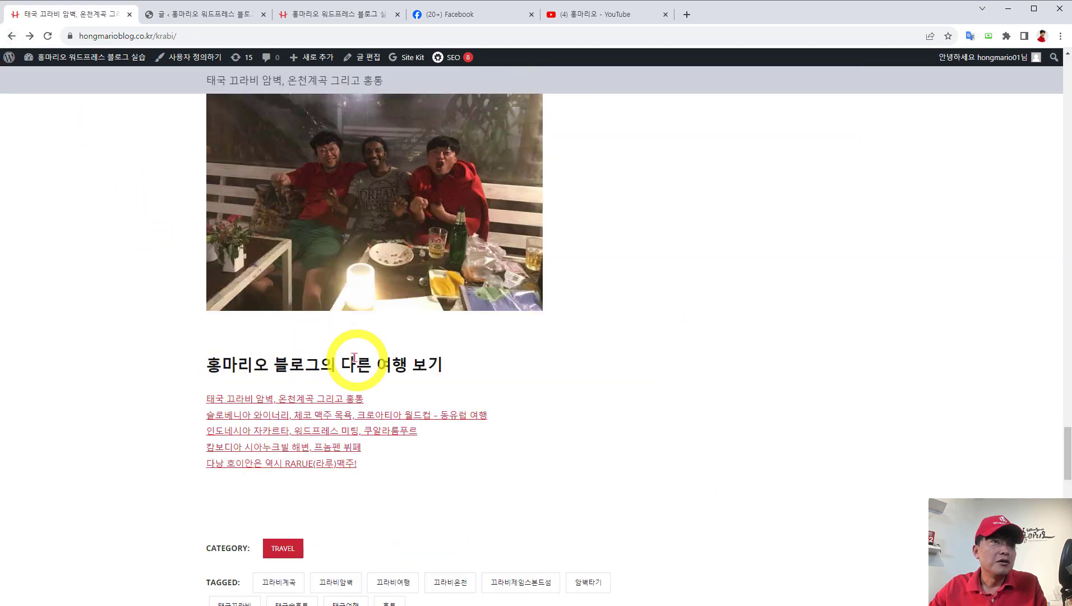
{"action": "scroll", "coordinate": [331, 377], "scroll_direction": "up", "scroll_amount": 20}
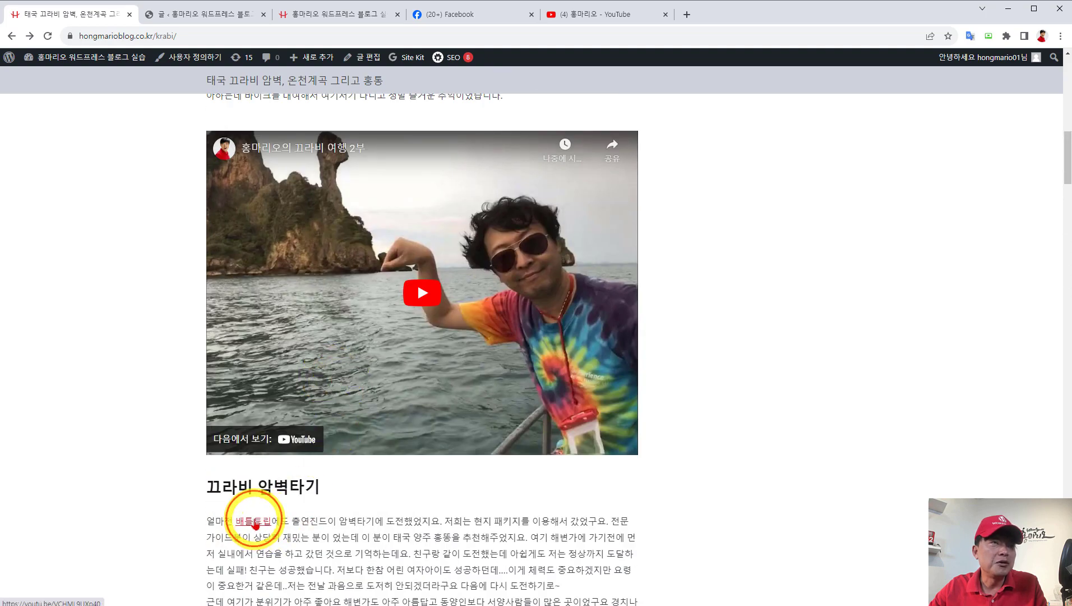
Step: Check where the post's "배틀트립" external link leads, close that page, and highlight "태국 끄라비" in the post title
{"action": "left_click", "coordinate": [254, 522]}
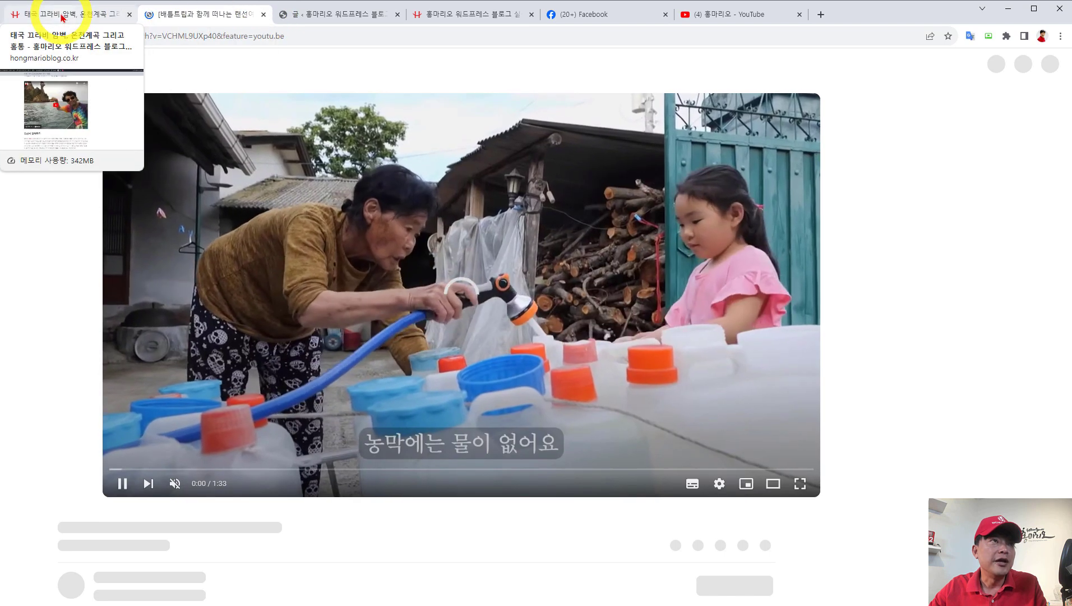
{"action": "left_click", "coordinate": [62, 16]}
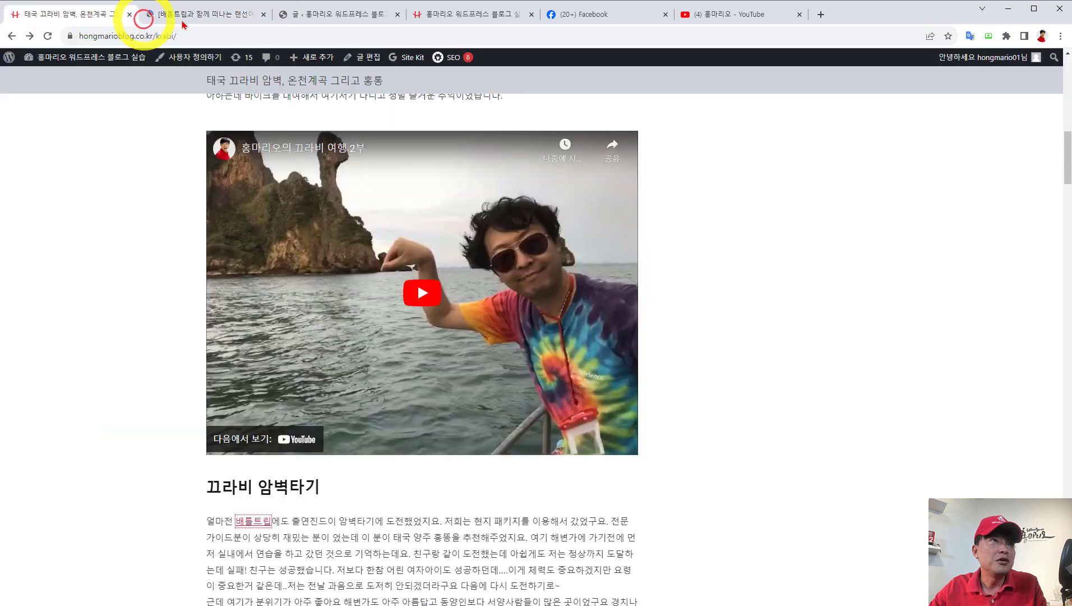
{"action": "left_click", "coordinate": [264, 14]}
{"action": "scroll", "coordinate": [292, 245], "scroll_direction": "up", "scroll_amount": 10}
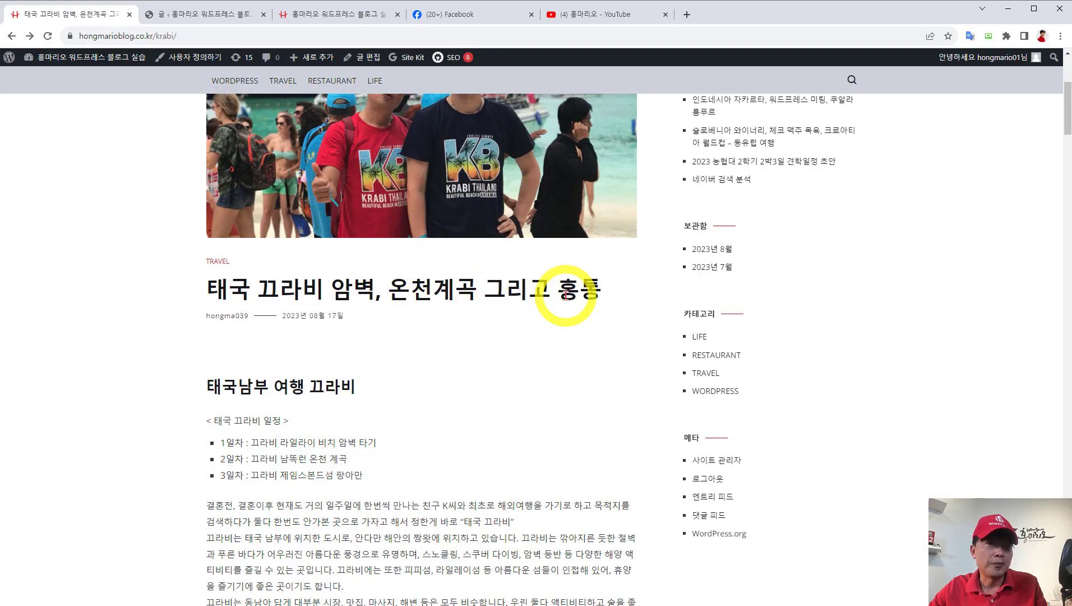
{"action": "left_click_drag", "start_coordinate": [324, 288], "coordinate": [204, 287]}
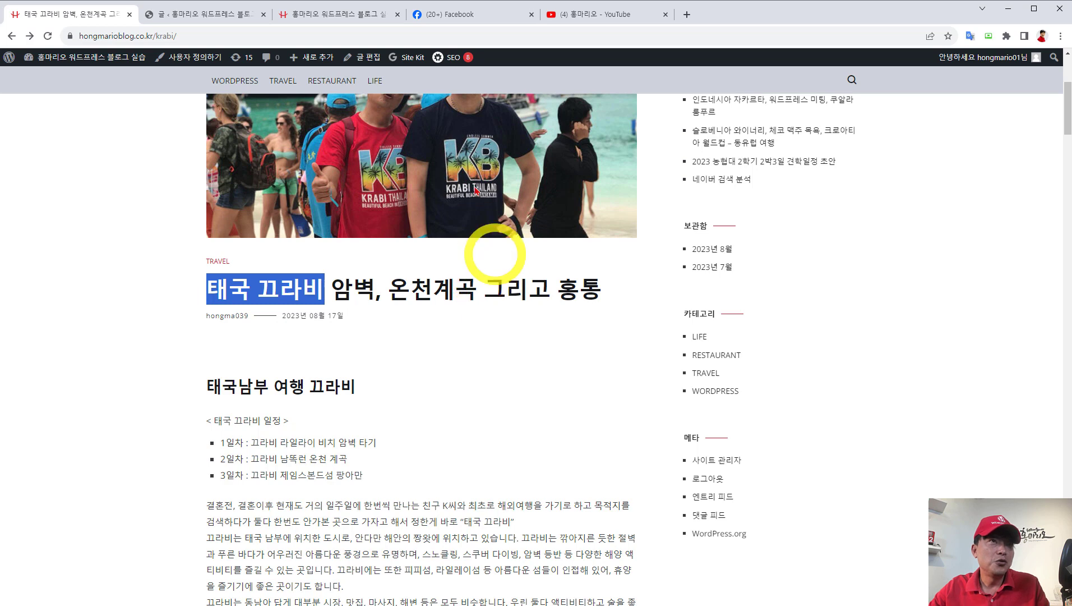
Step: Search Google for "끄라비 암벽 계곡" in a new browser tab
{"action": "left_click", "coordinate": [687, 14]}
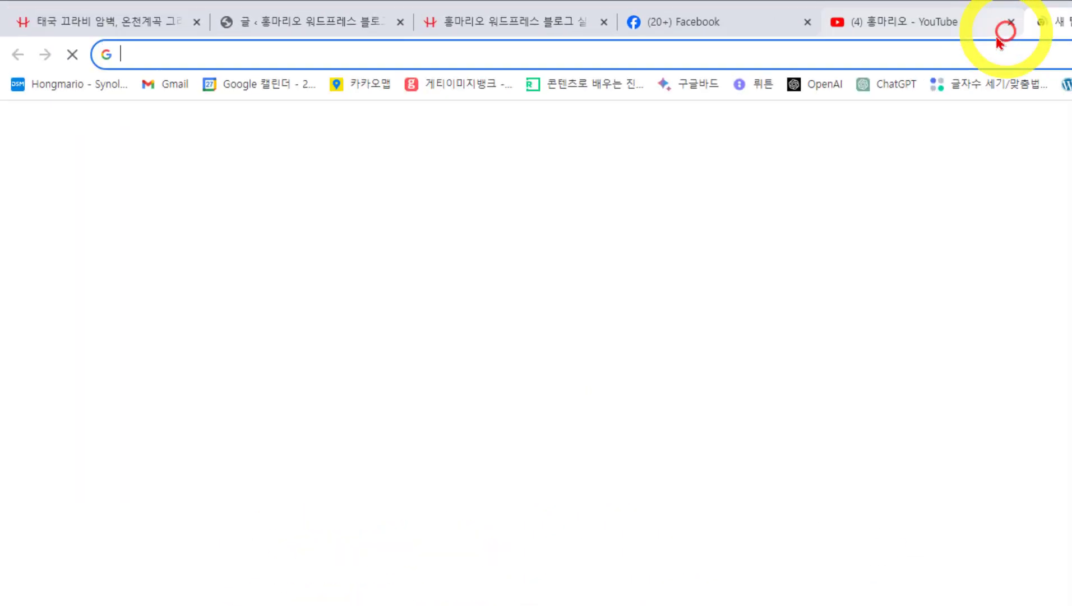
{"action": "type", "text": "택"}
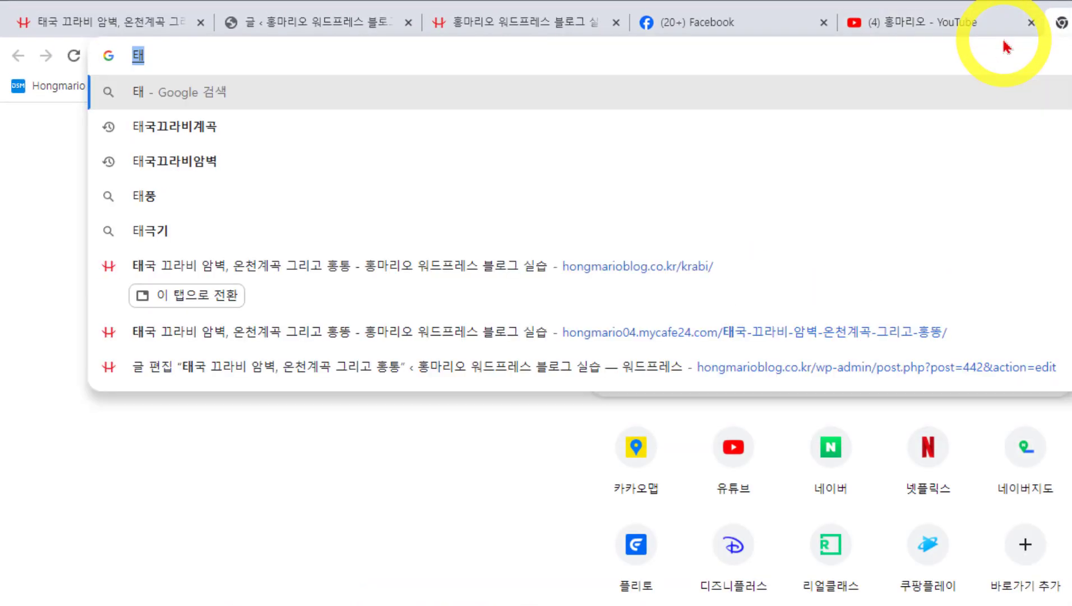
{"action": "type", "text": "국"}
{"action": "key", "text": "BackSpace"}
{"action": "key", "text": "BackSpace"}
{"action": "key", "text": "BackSpace"}
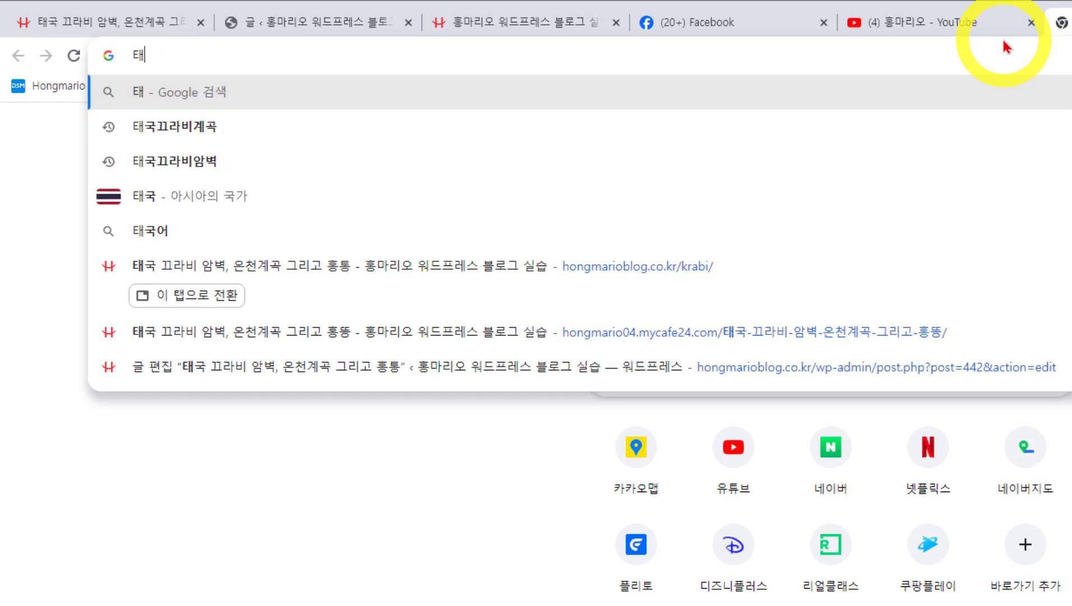
{"action": "type", "text": "끄랍비 아"}
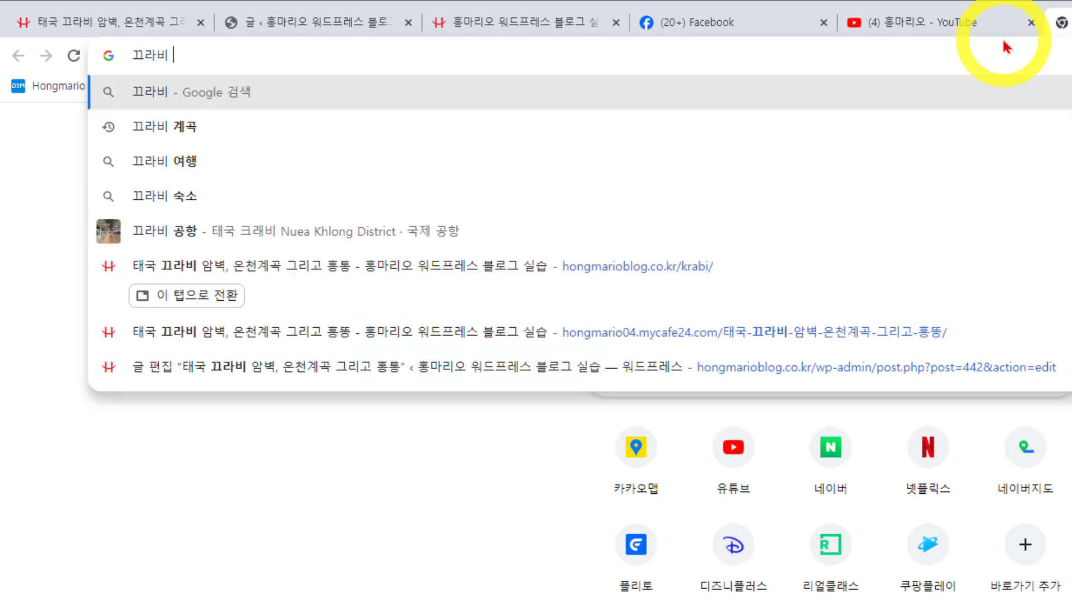
{"action": "key", "text": "BackSpace"}
{"action": "key", "text": "BackSpace"}
{"action": "type", "text": "암"}
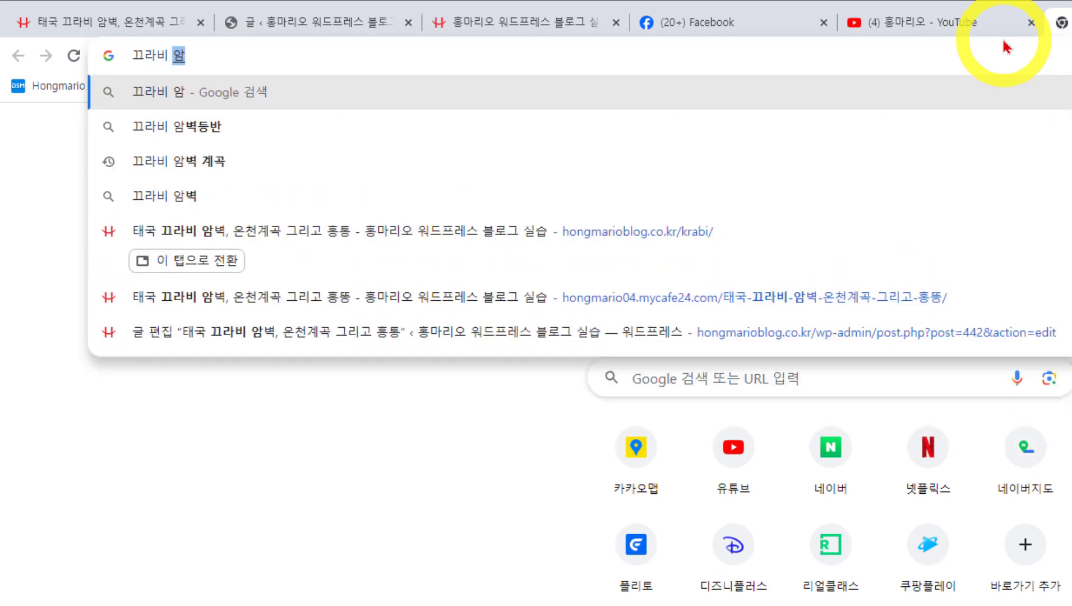
{"action": "type", "text": "벽 계곡"}
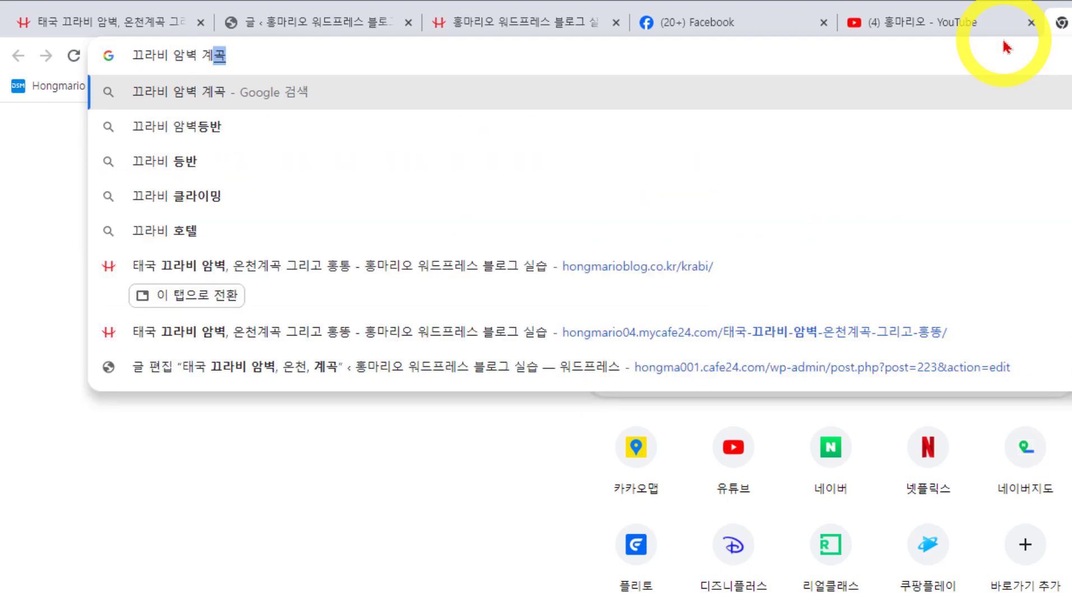
{"action": "key", "text": "Return"}
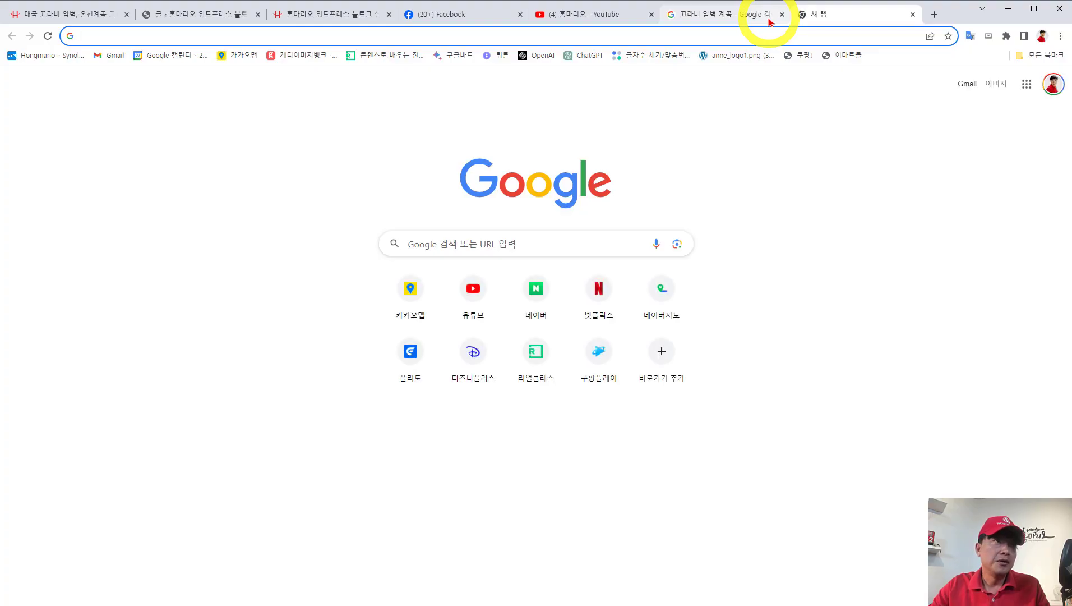
Step: Search Google for "page speed insights" and open the PageSpeed Insights site from the results
{"action": "type", "text": "pa"}
{"action": "key", "text": "BackSpace"}
{"action": "key", "text": "BackSpace"}
{"action": "type", "text": "pa"}
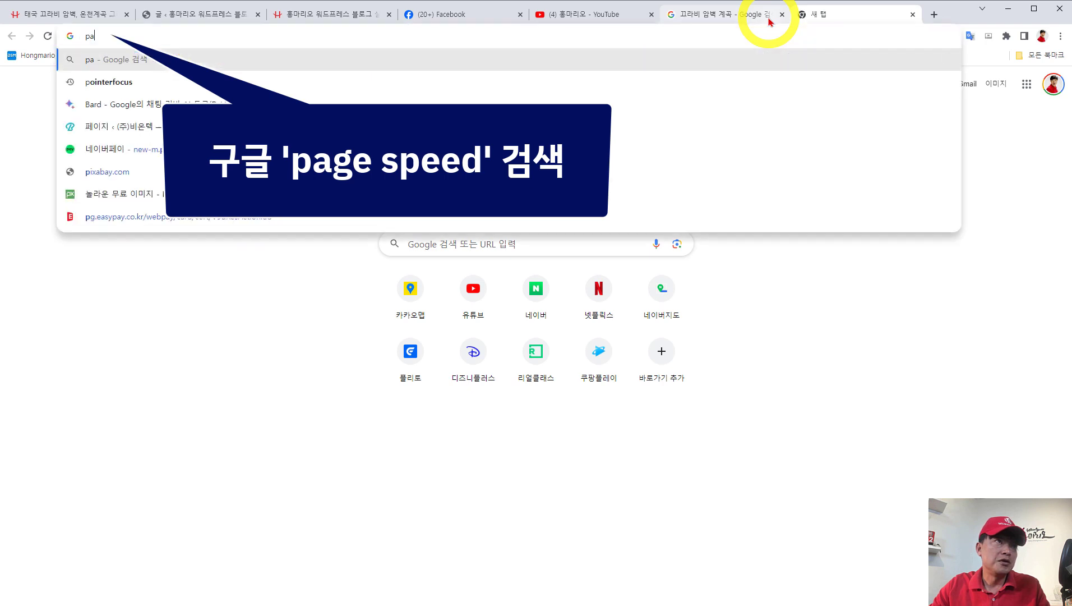
{"action": "type", "text": "ge spp"}
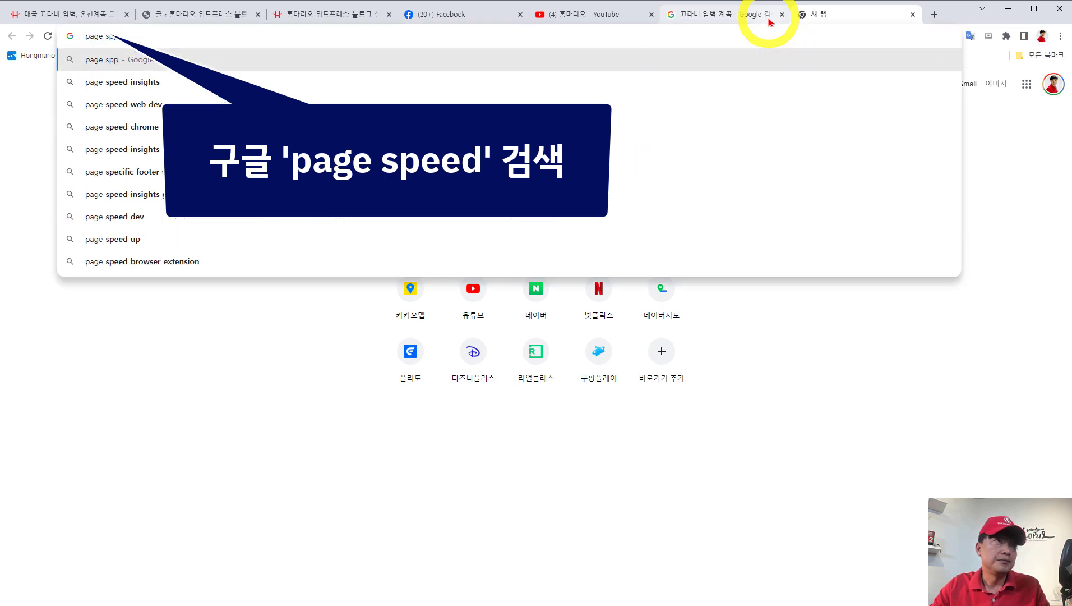
{"action": "key", "text": "BackSpace"}
{"action": "type", "text": "eed"}
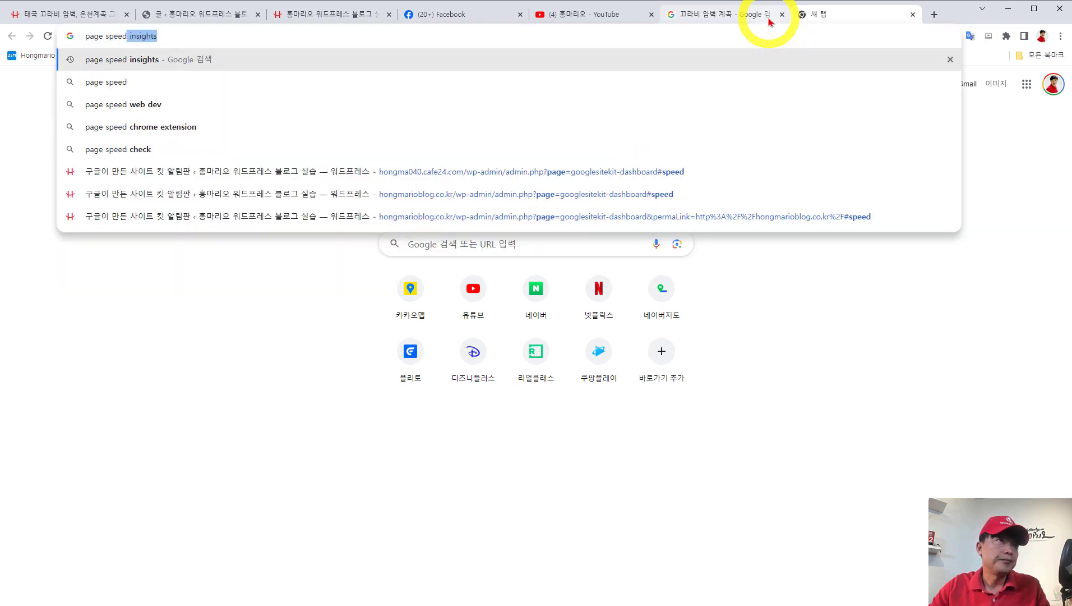
{"action": "key", "text": "Return"}
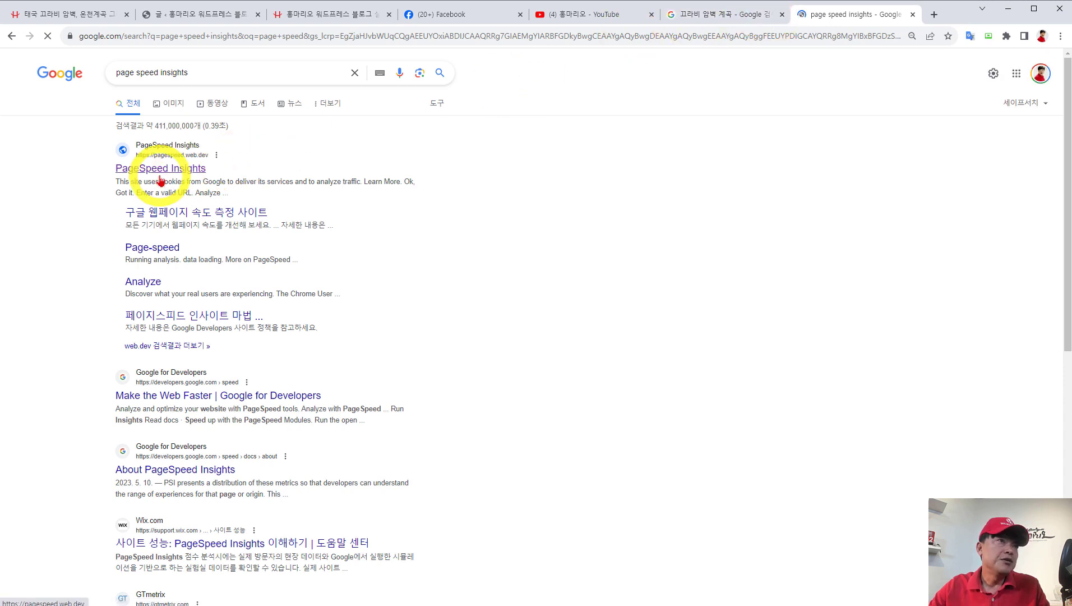
{"action": "left_click", "coordinate": [163, 170]}
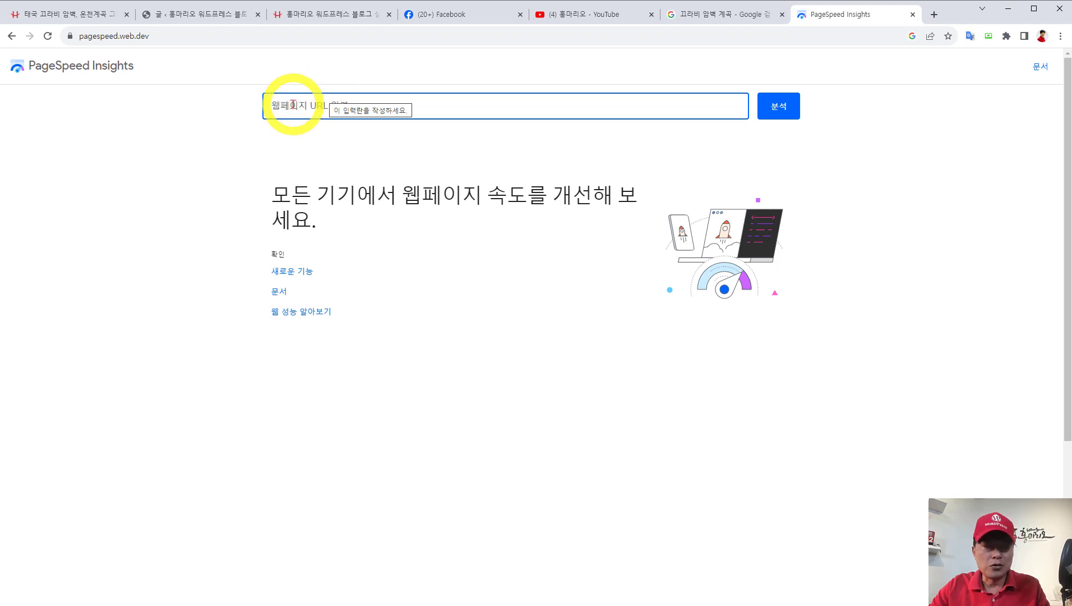
Step: Run a page speed analysis of hongmarioblog.co.kr
{"action": "type", "text": "h"}
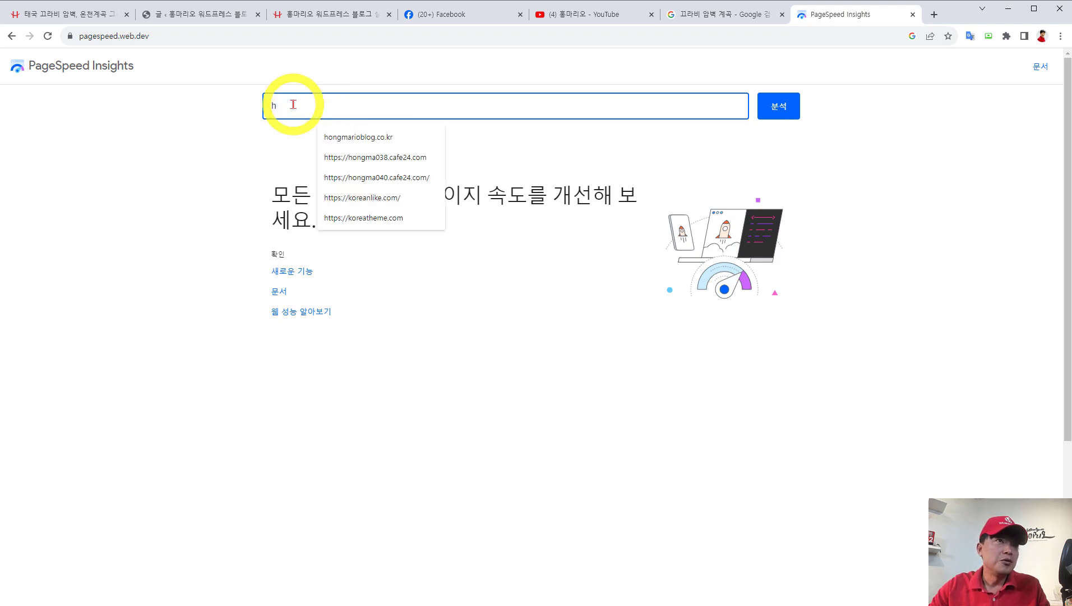
{"action": "key", "text": "Down"}
{"action": "key", "text": "Return"}
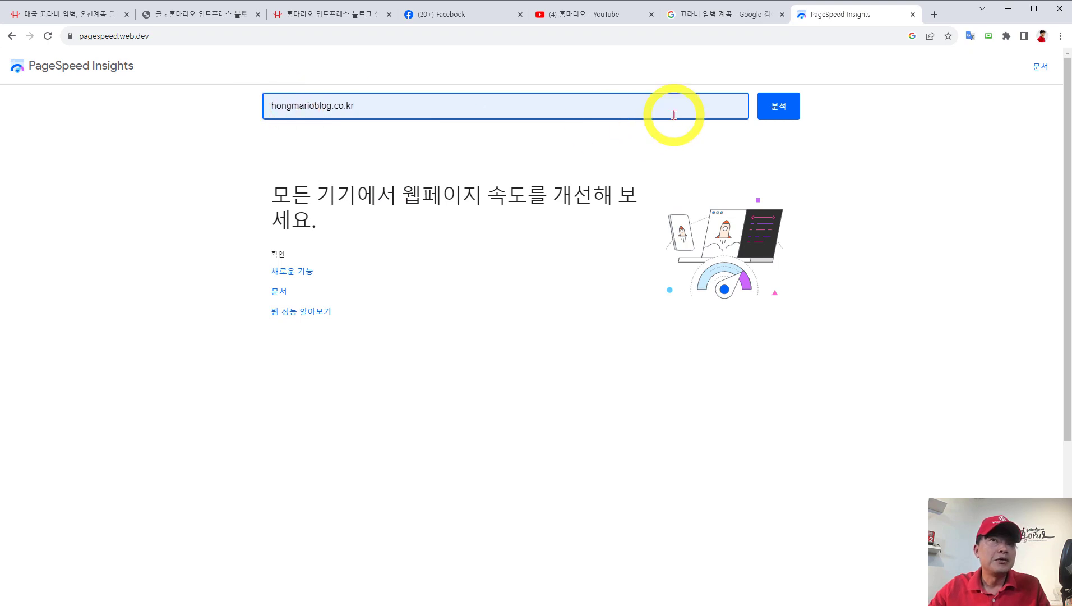
{"action": "left_click", "coordinate": [786, 105]}
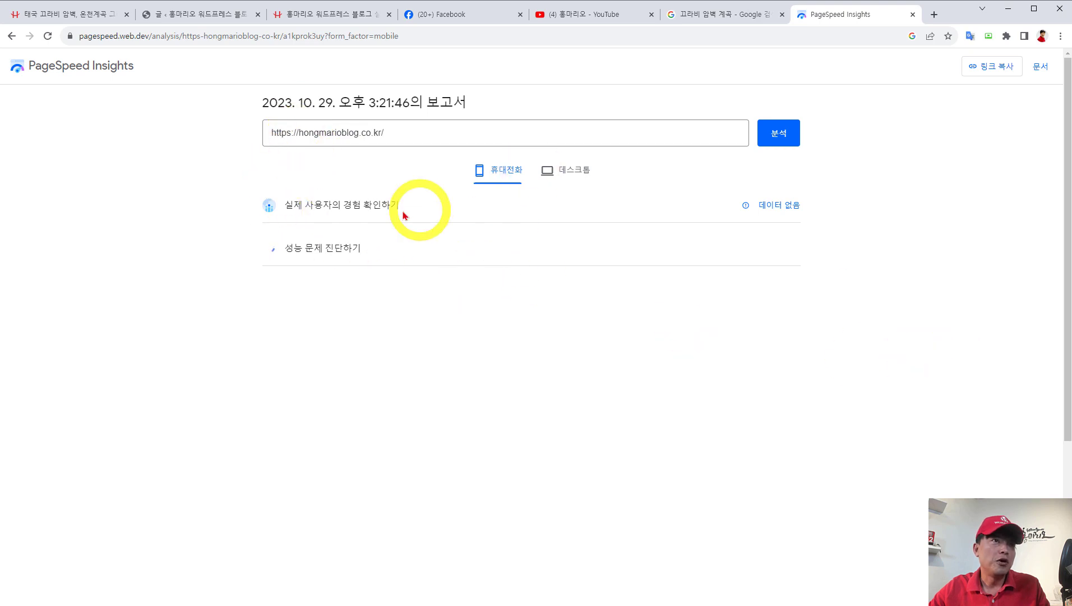
Step: Return to the example blog and open the "태국 끄라비 암벽, 온천계곡 그리고 홍통" post from its home page
{"action": "left_click", "coordinate": [56, 15]}
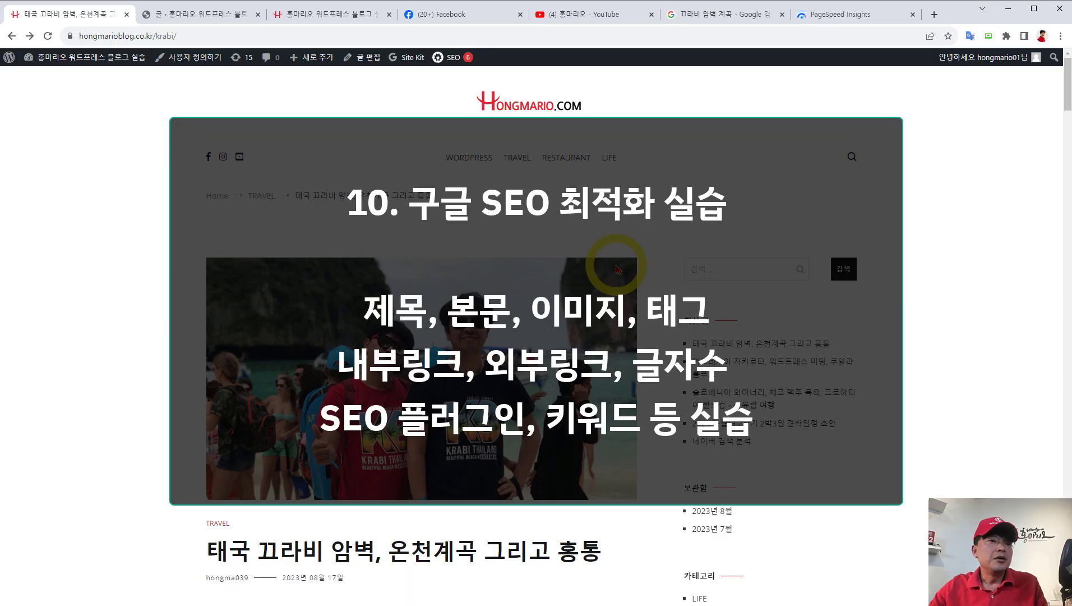
{"action": "scroll", "coordinate": [611, 268], "scroll_direction": "down", "scroll_amount": 5}
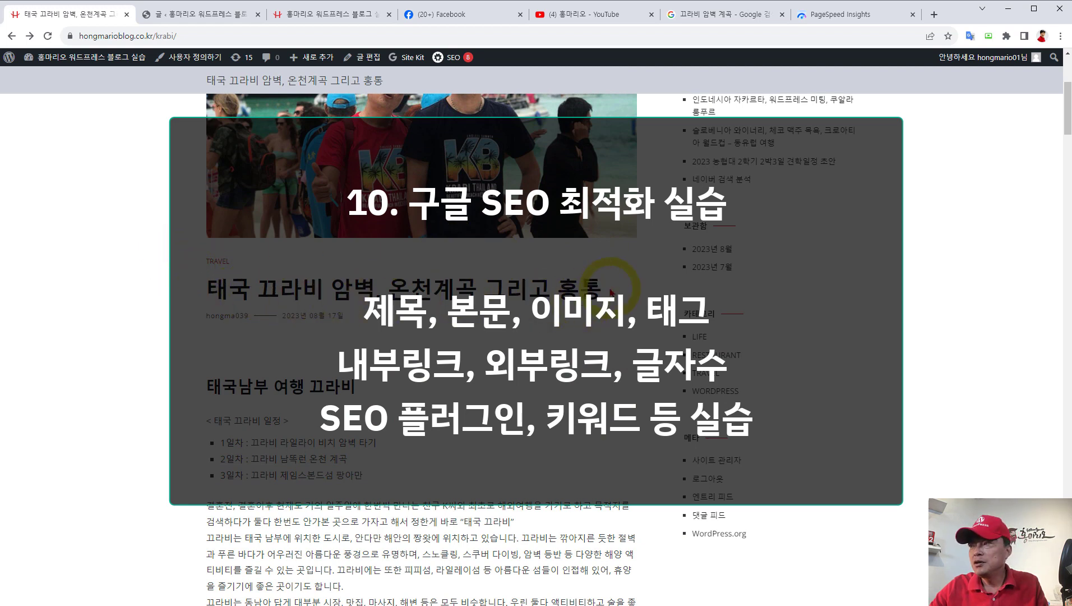
{"action": "left_click", "coordinate": [103, 68]}
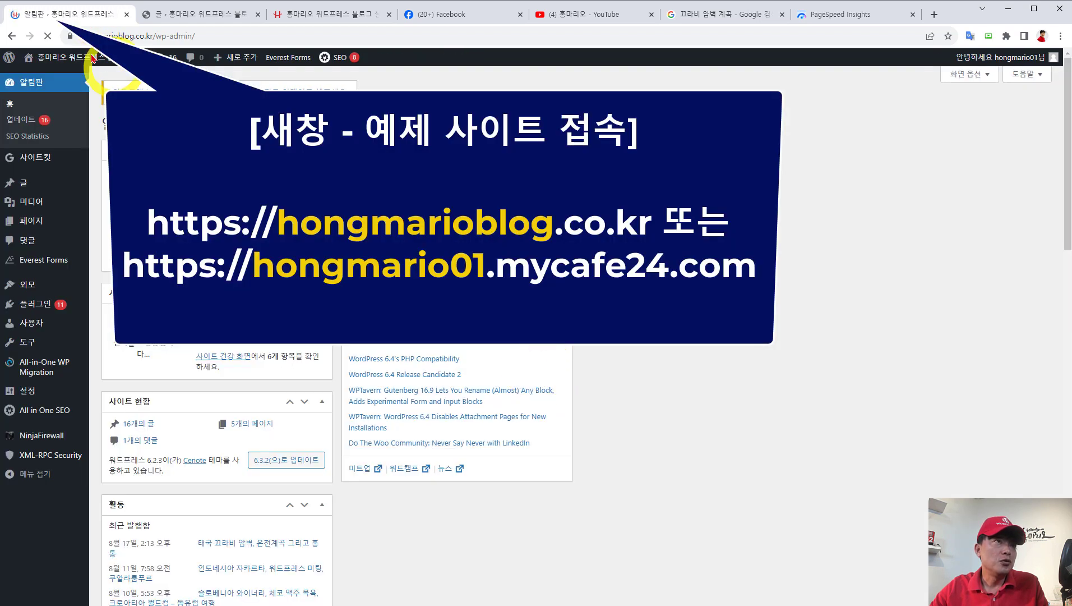
{"action": "left_click", "coordinate": [62, 57]}
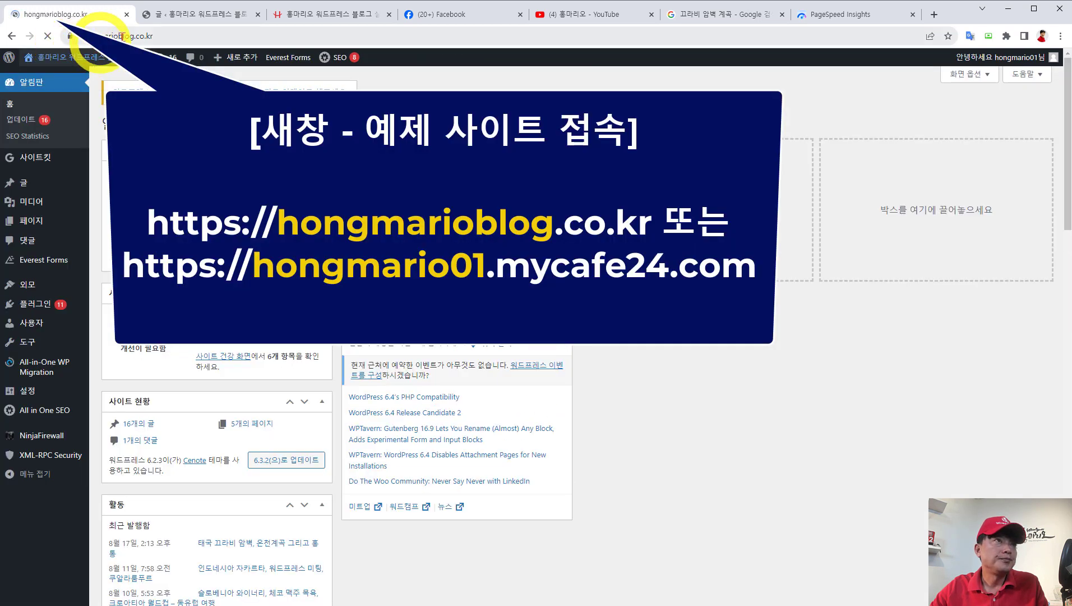
{"action": "scroll", "coordinate": [532, 186], "scroll_direction": "down", "scroll_amount": 4}
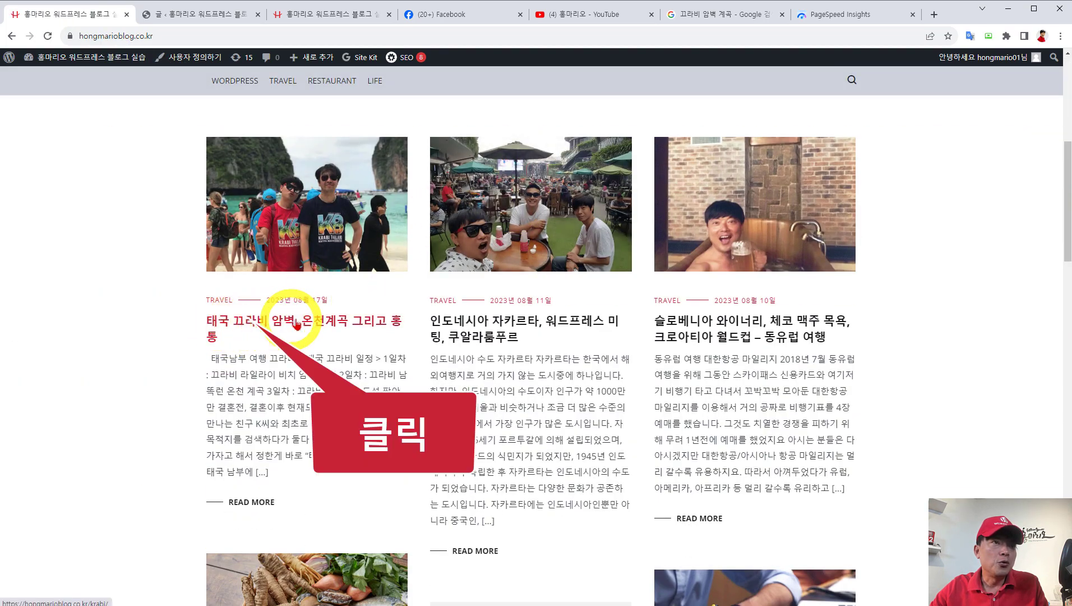
{"action": "left_click", "coordinate": [347, 327]}
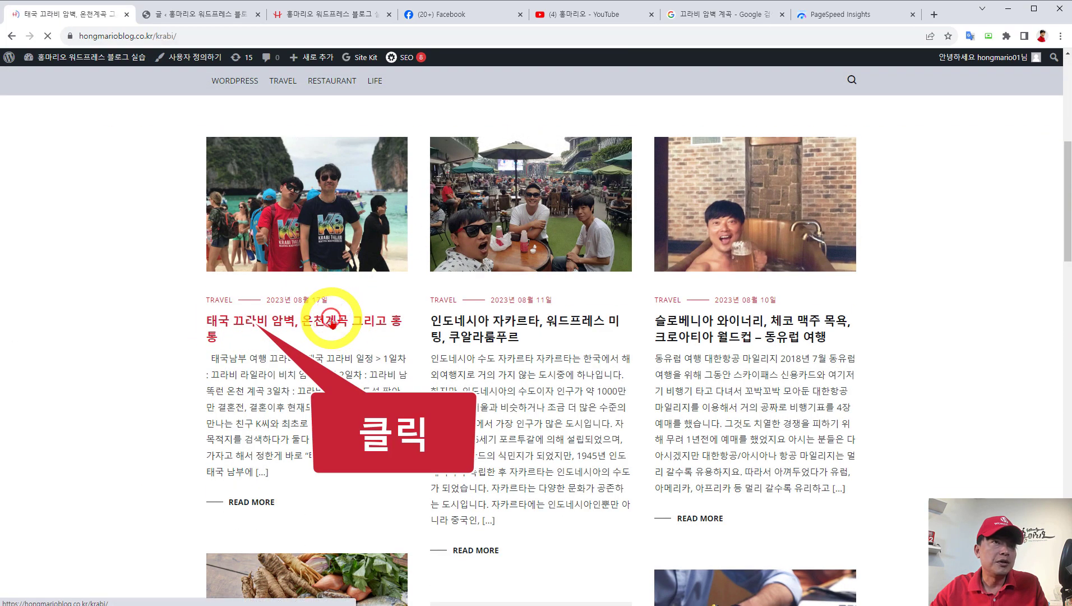
Step: Create a new post on hongmario04.mycafe24.com and title it "태국 끄라비 암벽, 온천계곡 그리고 홍통", copied from the example post
{"action": "left_click", "coordinate": [193, 14]}
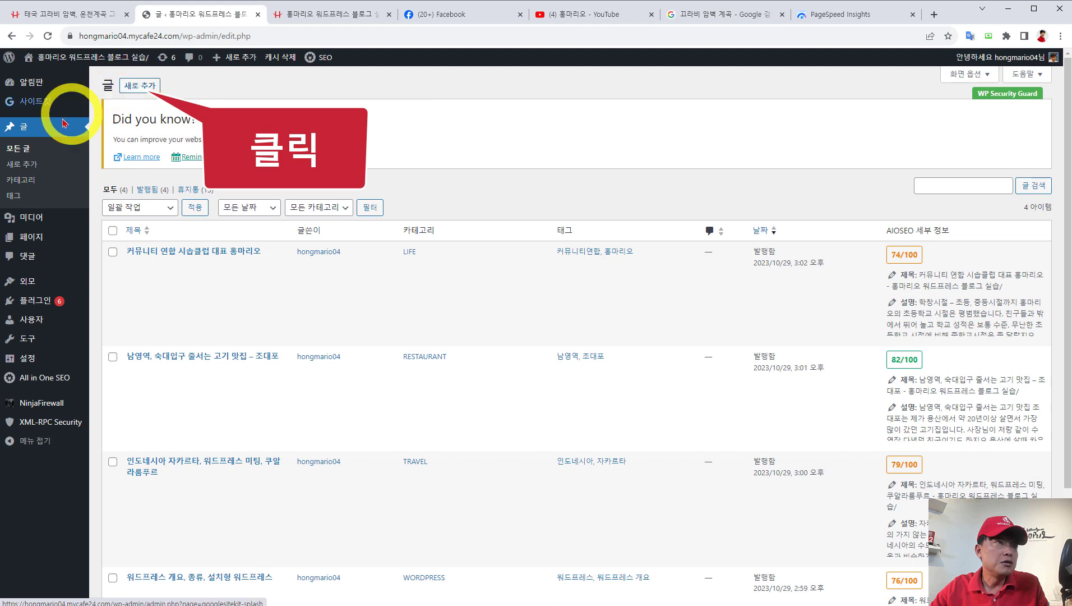
{"action": "left_click", "coordinate": [22, 168]}
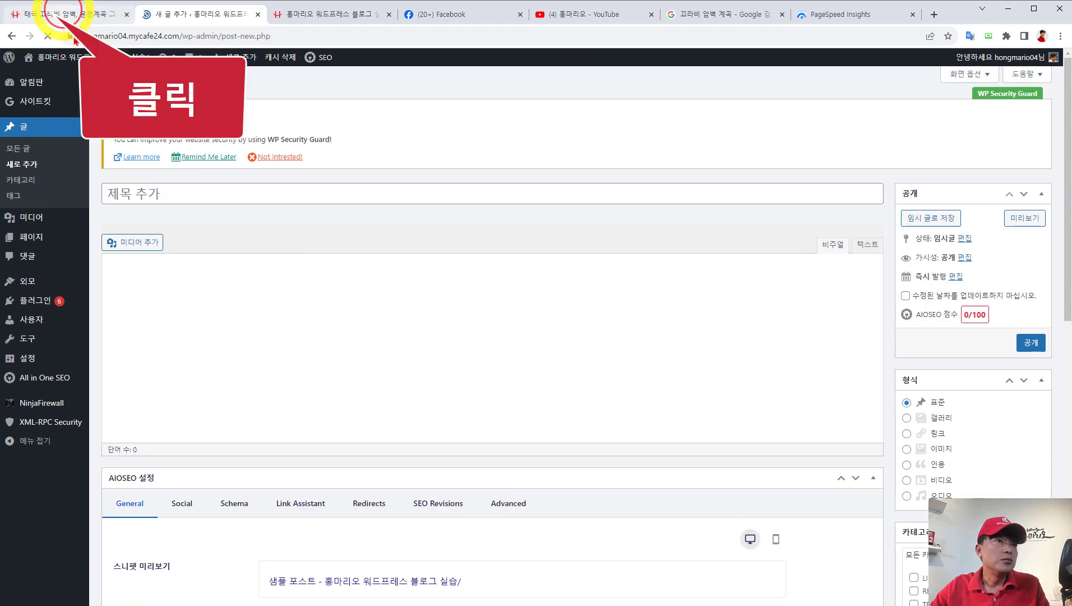
{"action": "left_click", "coordinate": [68, 18]}
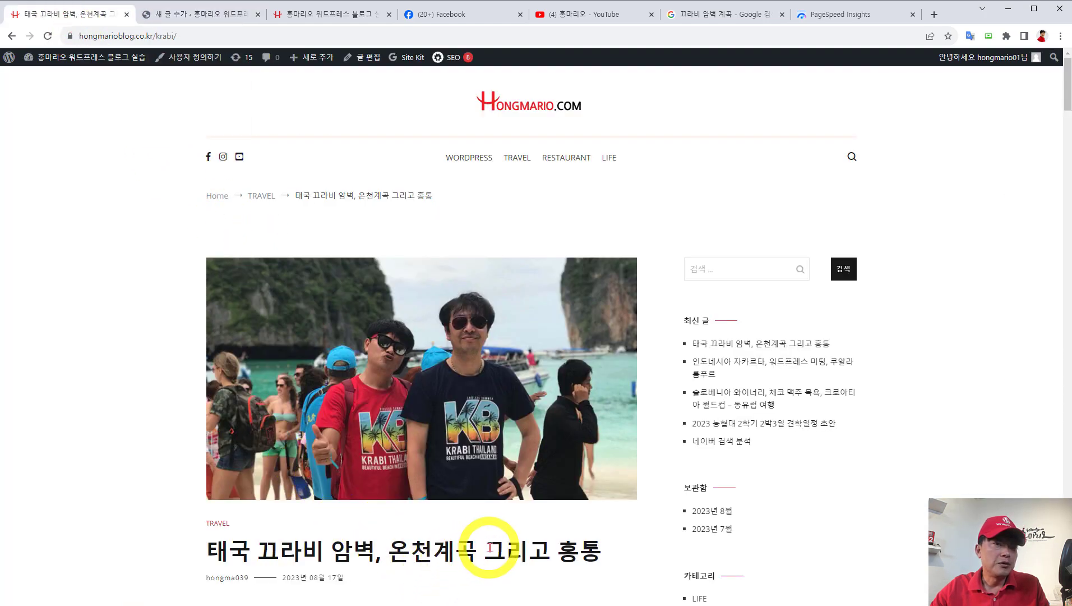
{"action": "left_click_drag", "start_coordinate": [601, 552], "coordinate": [208, 549]}
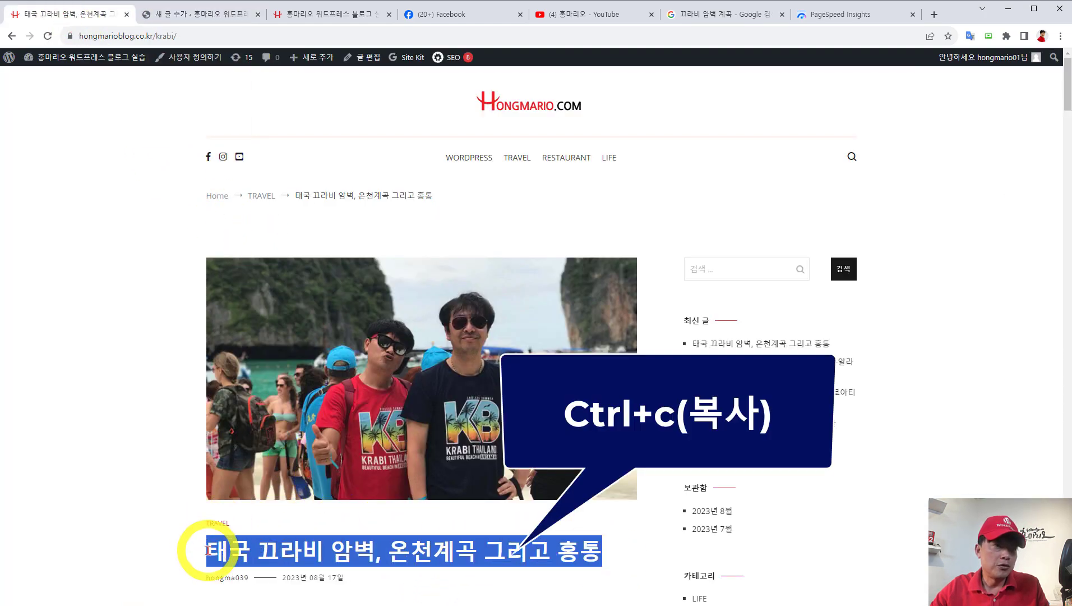
{"action": "right_click", "coordinate": [222, 551]}
{"action": "left_click", "coordinate": [235, 567]}
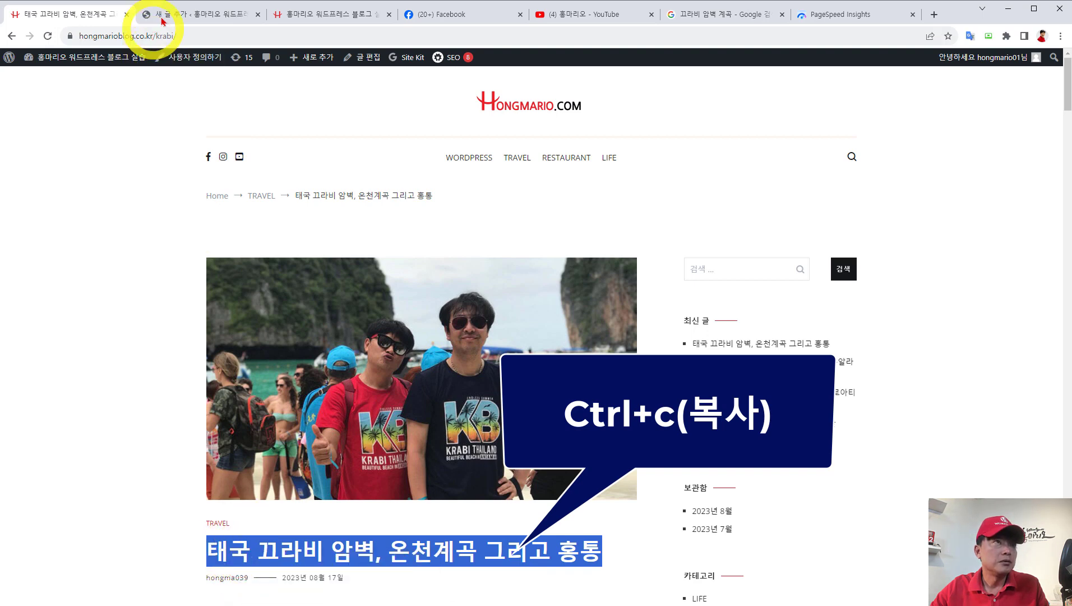
{"action": "left_click", "coordinate": [184, 17]}
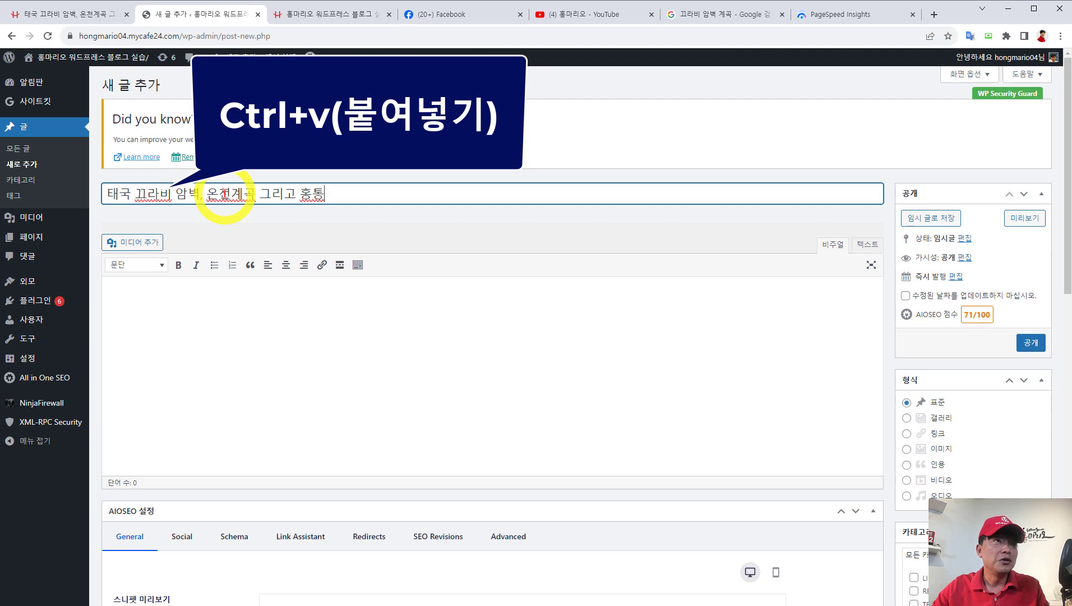
Step: Look over the beginning of the example post's body text, and return to the new post draft
{"action": "left_click", "coordinate": [83, 17]}
{"action": "scroll", "coordinate": [223, 344], "scroll_direction": "down", "scroll_amount": 5}
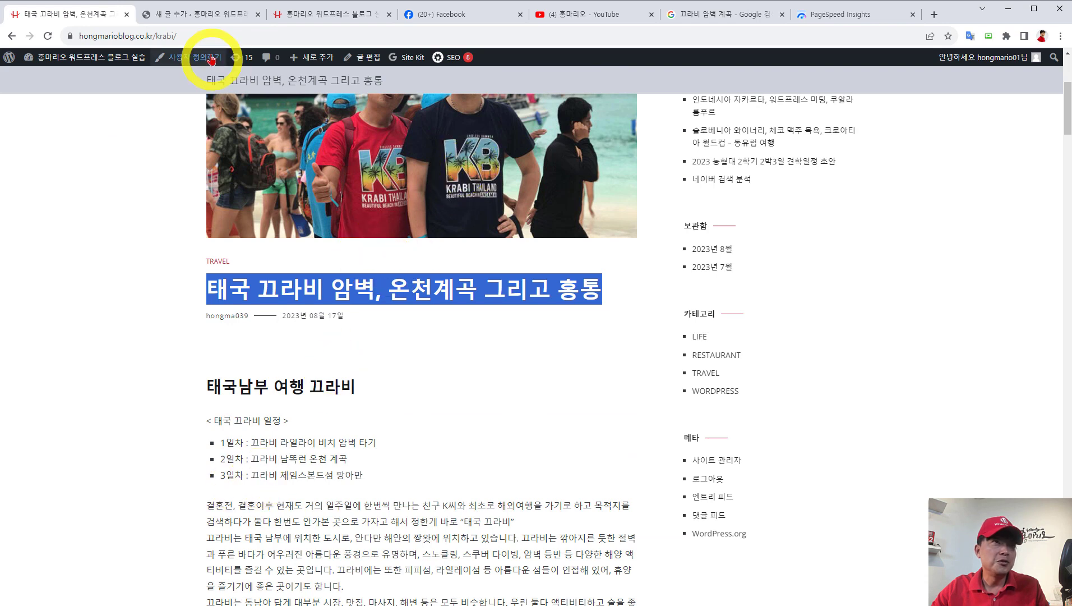
{"action": "left_click", "coordinate": [206, 15]}
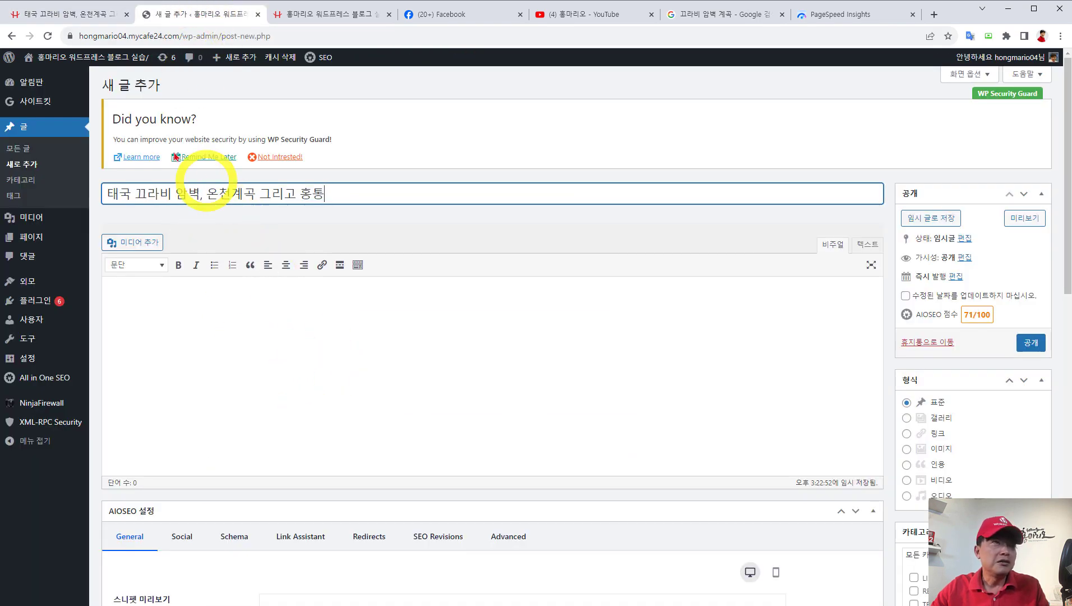
Step: Start the new post's body with the line "태국 끄라비 여행" formatted as Heading 3, modelled on the example post's opening heading
{"action": "left_click", "coordinate": [73, 14]}
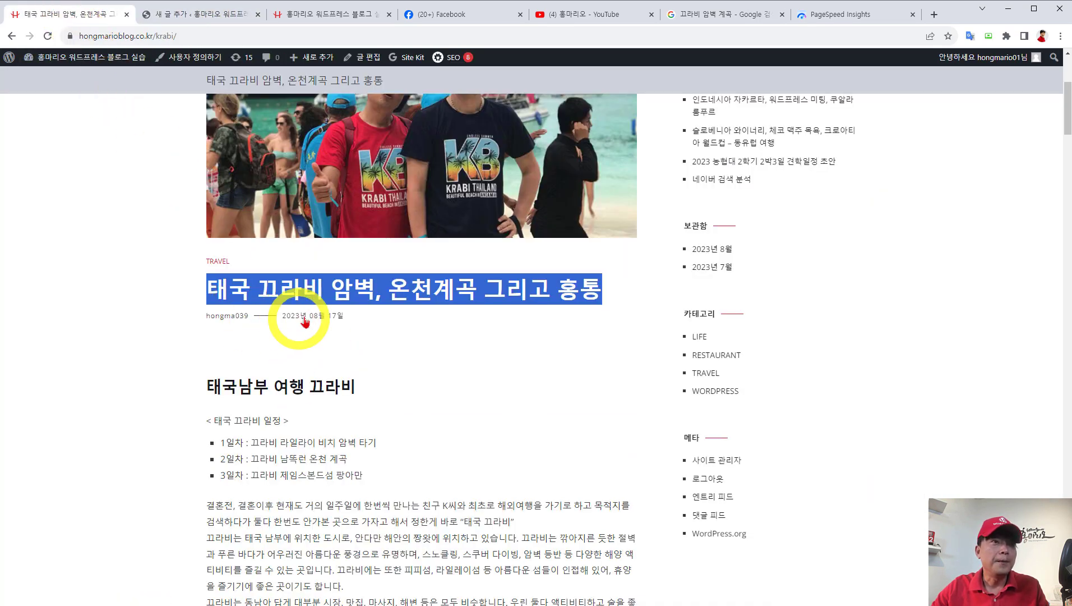
{"action": "scroll", "coordinate": [287, 318], "scroll_direction": "down", "scroll_amount": 2}
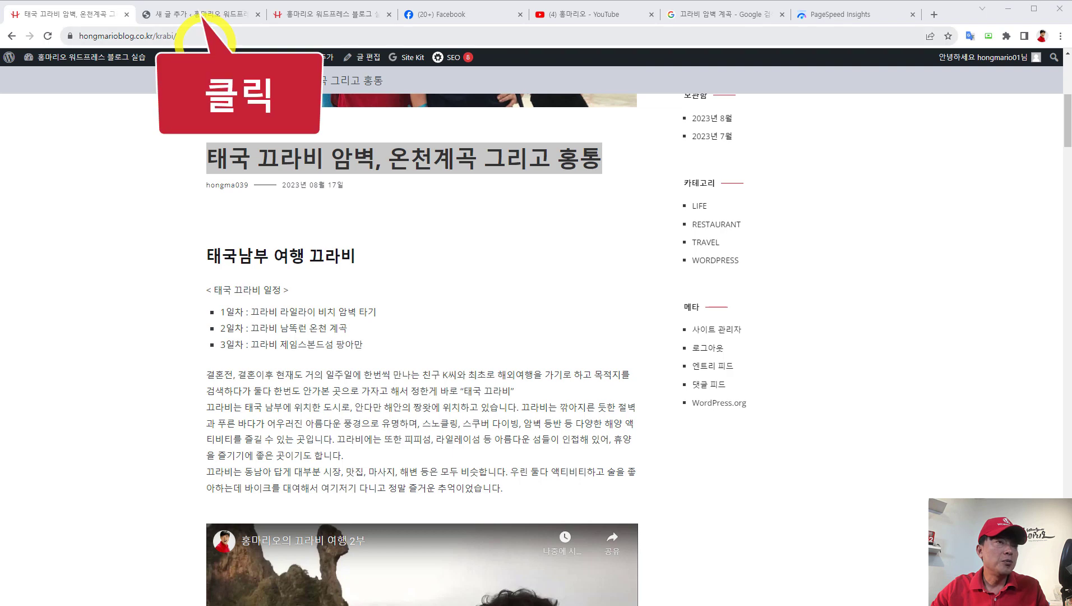
{"action": "left_click", "coordinate": [214, 17]}
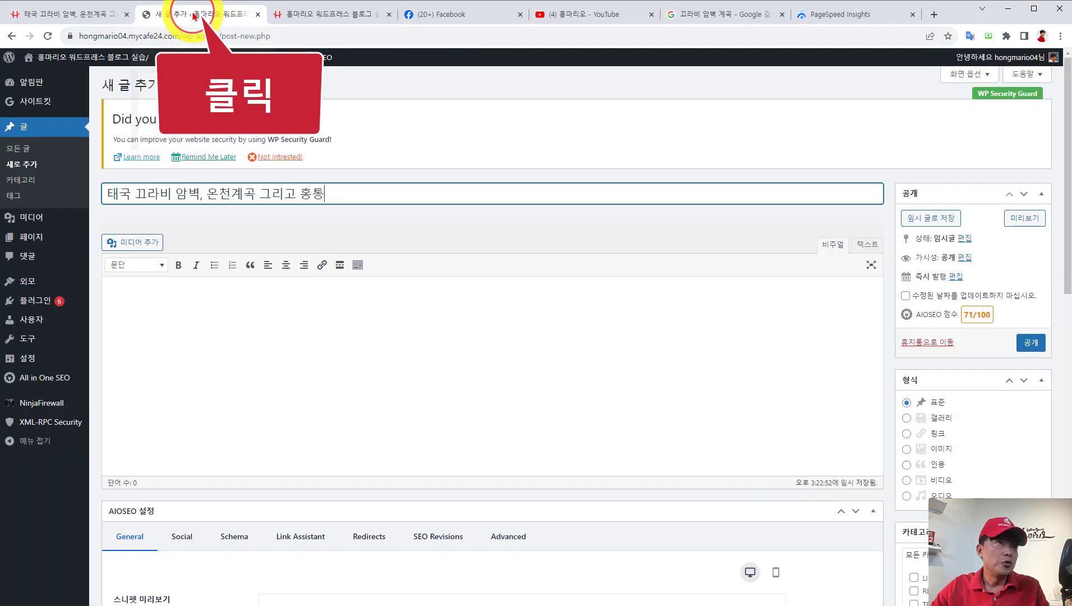
{"action": "left_click", "coordinate": [203, 311]}
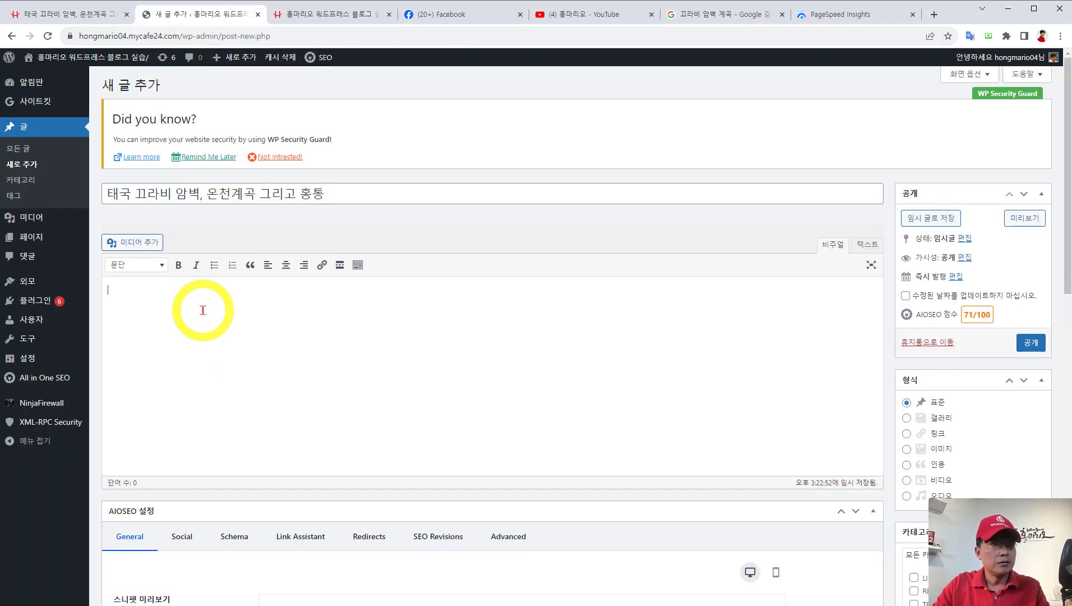
{"action": "type", "text": "태국 끄라비 여행"}
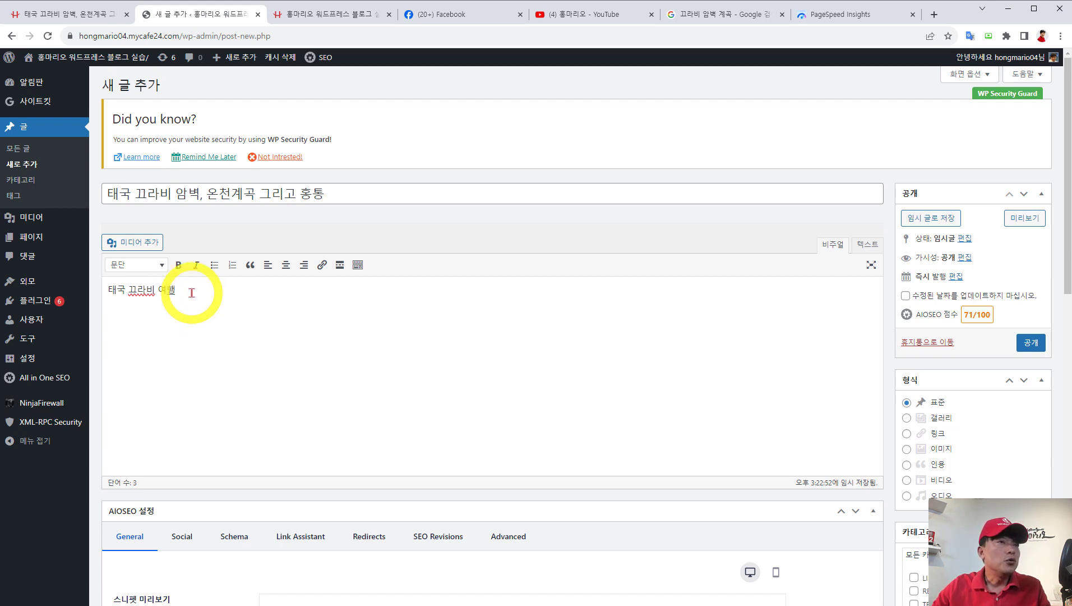
{"action": "left_click_drag", "start_coordinate": [187, 292], "coordinate": [101, 293]}
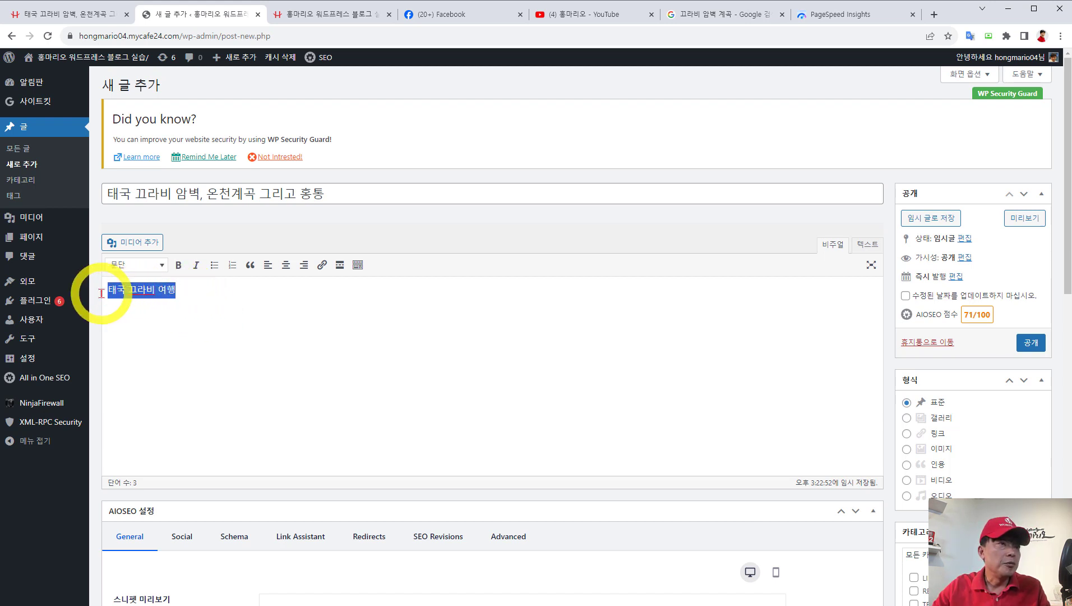
{"action": "left_click", "coordinate": [129, 269]}
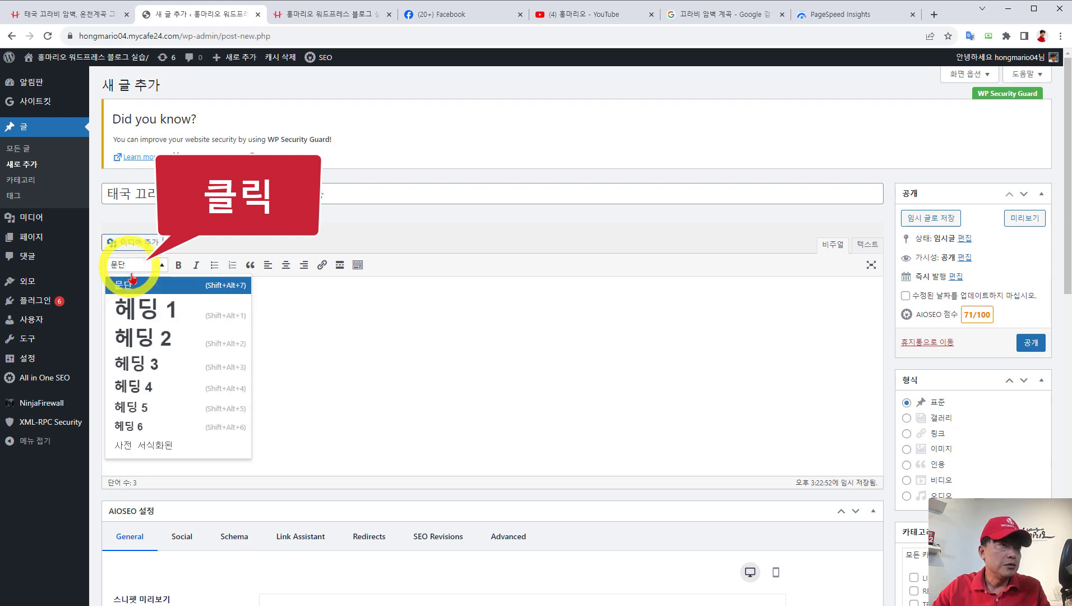
{"action": "left_click", "coordinate": [160, 370]}
{"action": "left_click", "coordinate": [240, 319]}
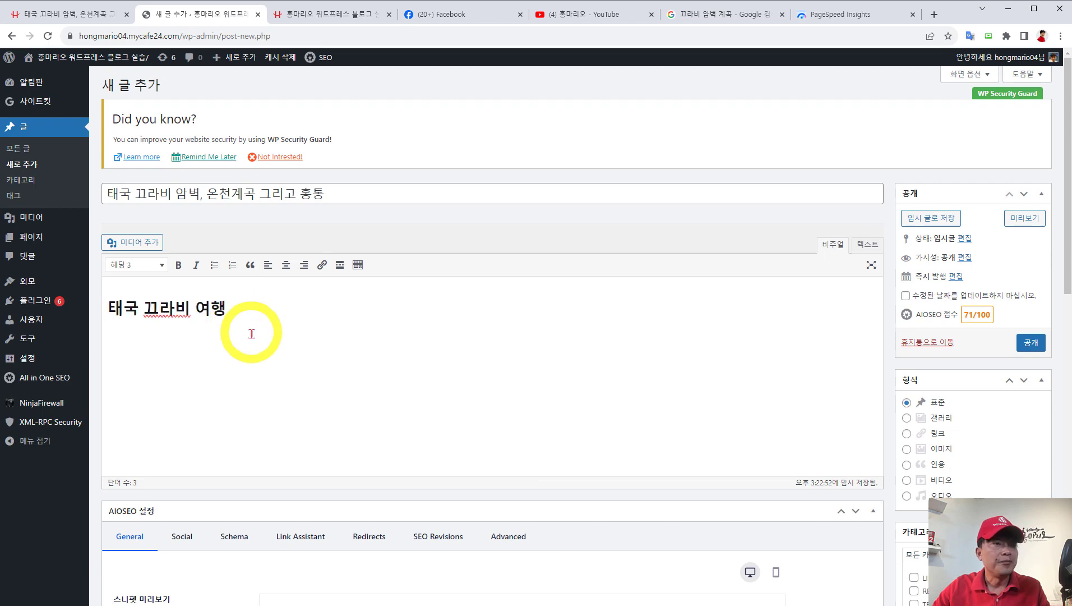
Step: Examine the example post's itinerary, introduction, embedded video and rock-climbing section, and return to the new post draft
{"action": "left_click", "coordinate": [72, 15]}
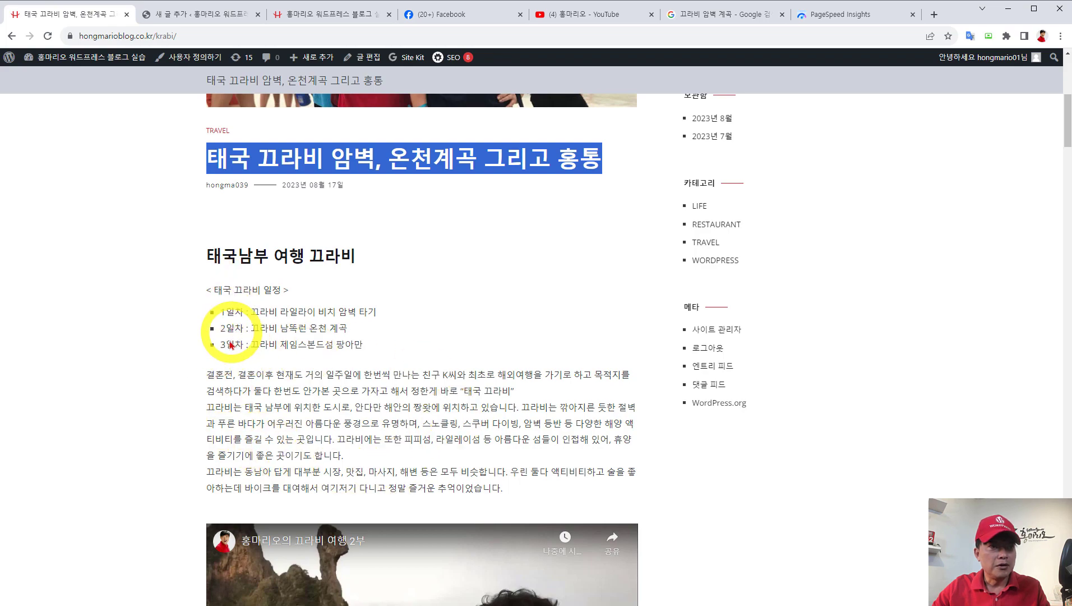
{"action": "scroll", "coordinate": [328, 585], "scroll_direction": "down", "scroll_amount": 10}
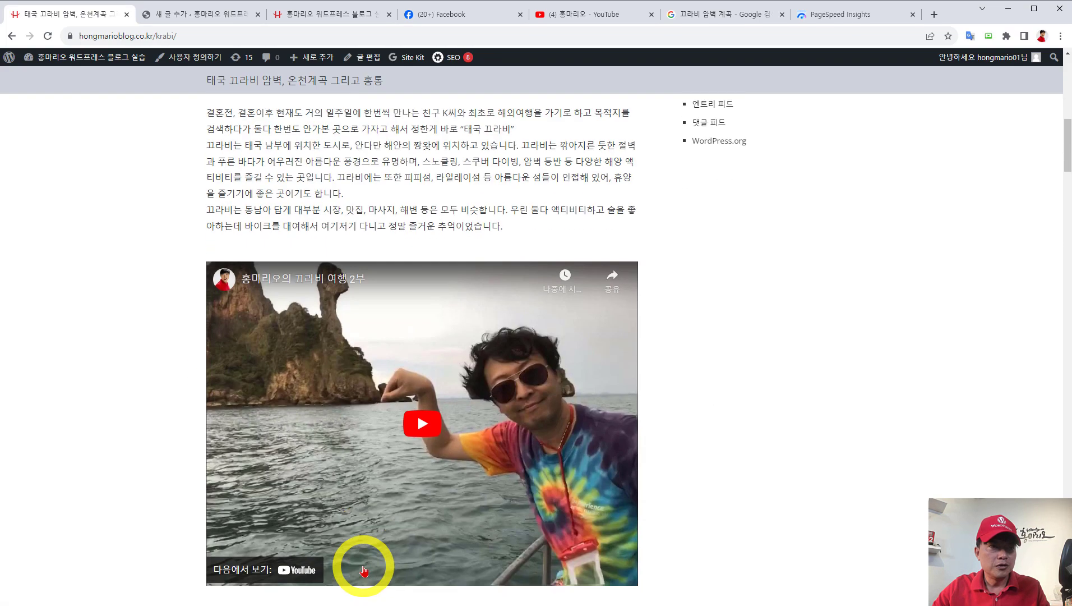
{"action": "scroll", "coordinate": [386, 543], "scroll_direction": "up", "scroll_amount": 6}
{"action": "scroll", "coordinate": [386, 542], "scroll_direction": "up", "scroll_amount": 2}
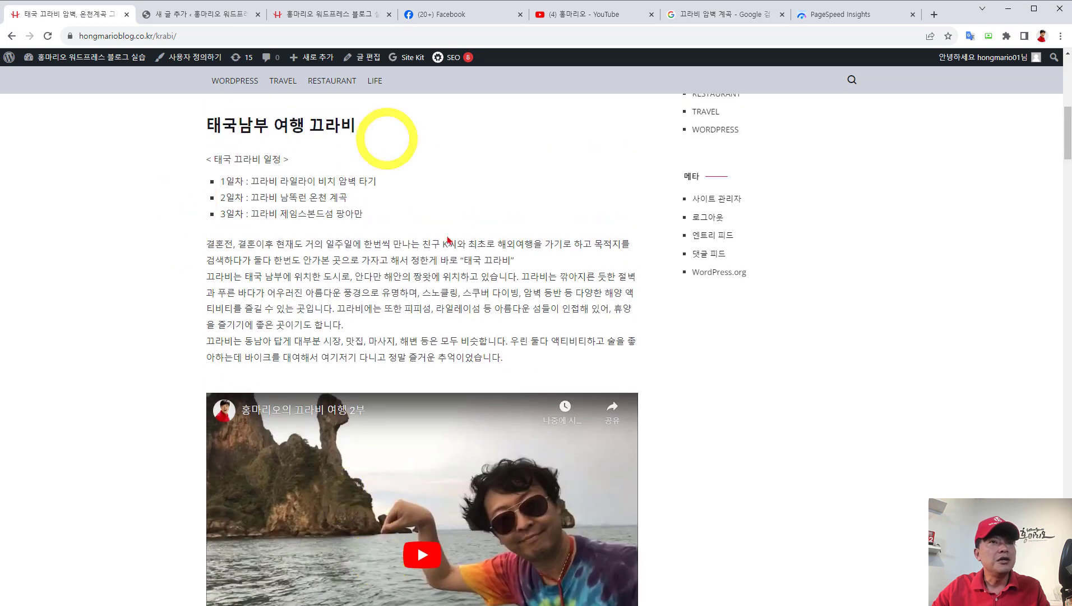
{"action": "scroll", "coordinate": [441, 487], "scroll_direction": "down", "scroll_amount": 5}
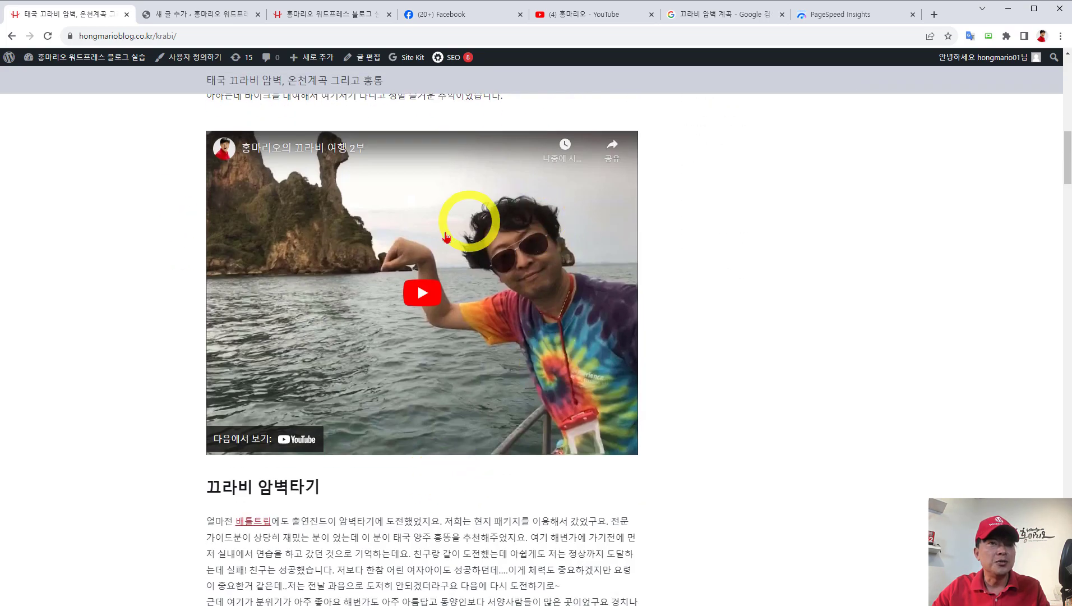
{"action": "scroll", "coordinate": [548, 438], "scroll_direction": "down", "scroll_amount": 5}
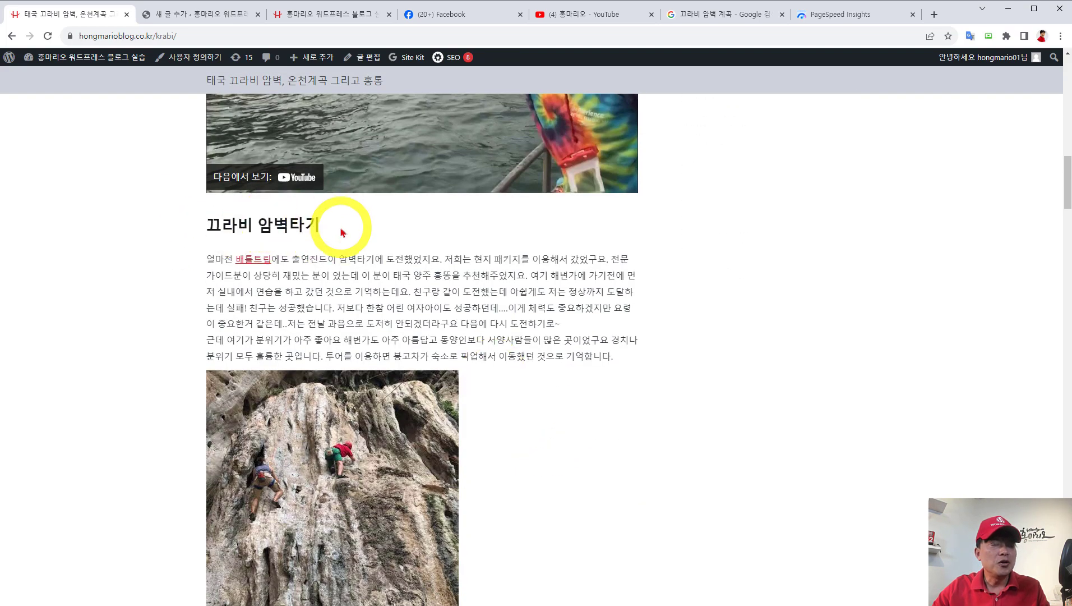
{"action": "scroll", "coordinate": [436, 414], "scroll_direction": "up", "scroll_amount": 4}
{"action": "scroll", "coordinate": [437, 414], "scroll_direction": "up", "scroll_amount": 4}
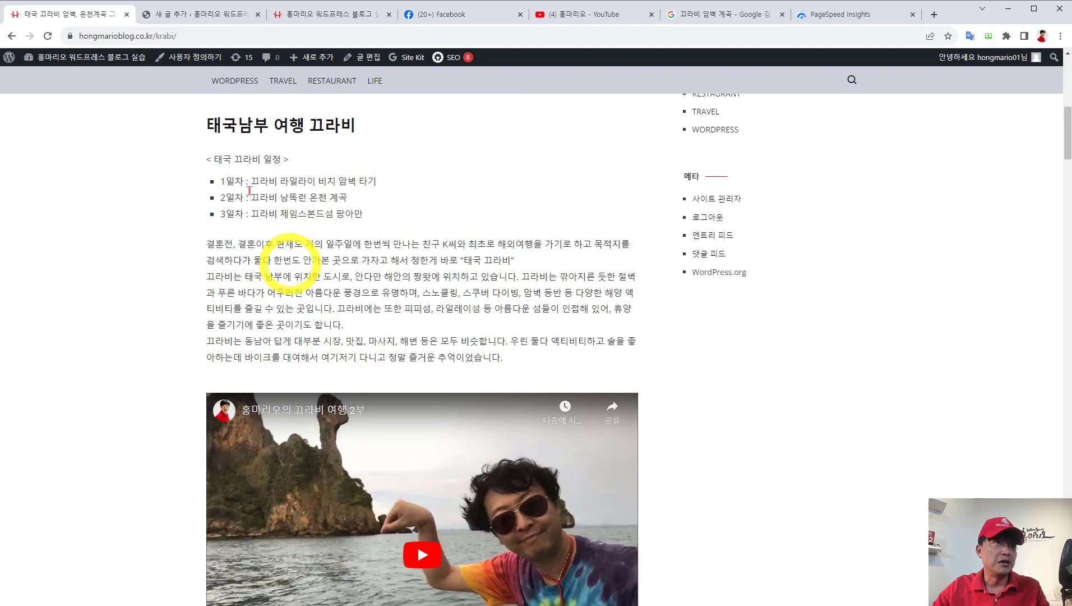
{"action": "left_click", "coordinate": [180, 15]}
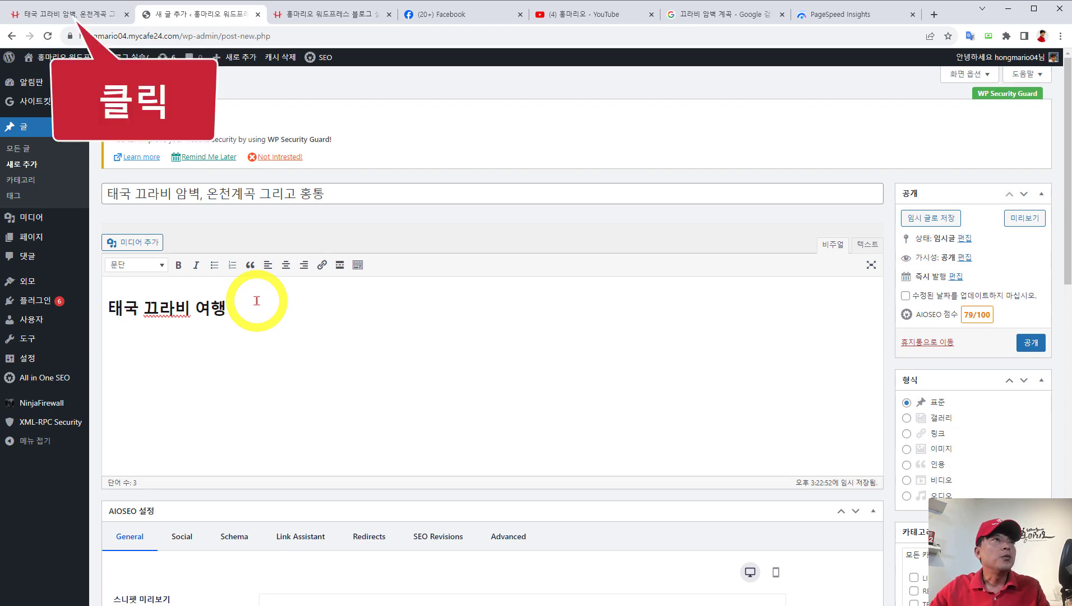
Step: Copy the "< 태국 끄라비 일정 >" line and its three-day itinerary from the example post into the draft below the heading
{"action": "left_click", "coordinate": [87, 15]}
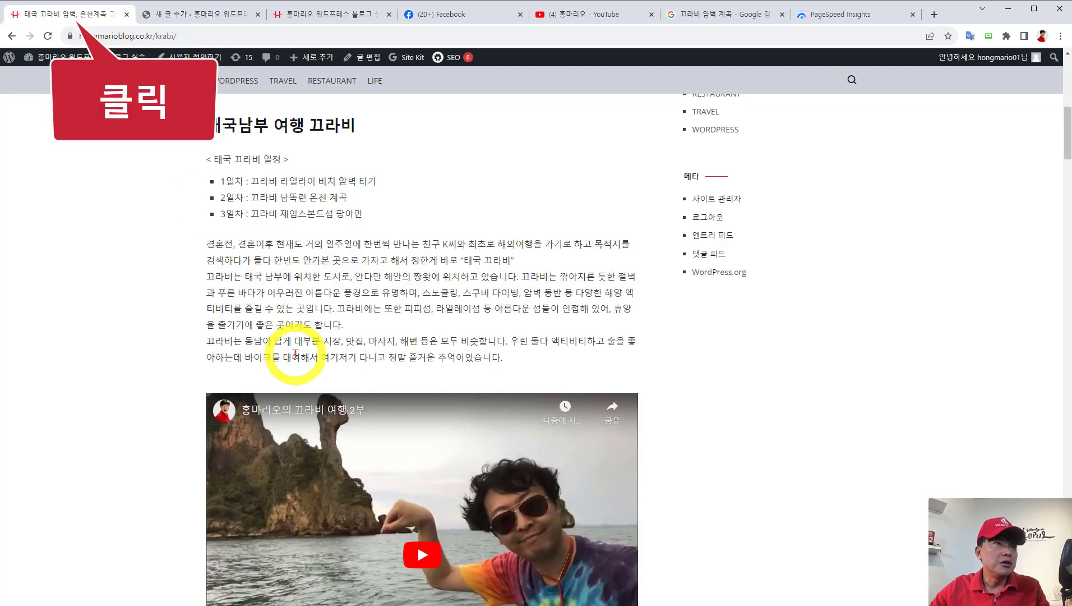
{"action": "left_click_drag", "start_coordinate": [379, 221], "coordinate": [208, 161]}
{"action": "right_click", "coordinate": [230, 168]}
{"action": "left_click", "coordinate": [247, 177]}
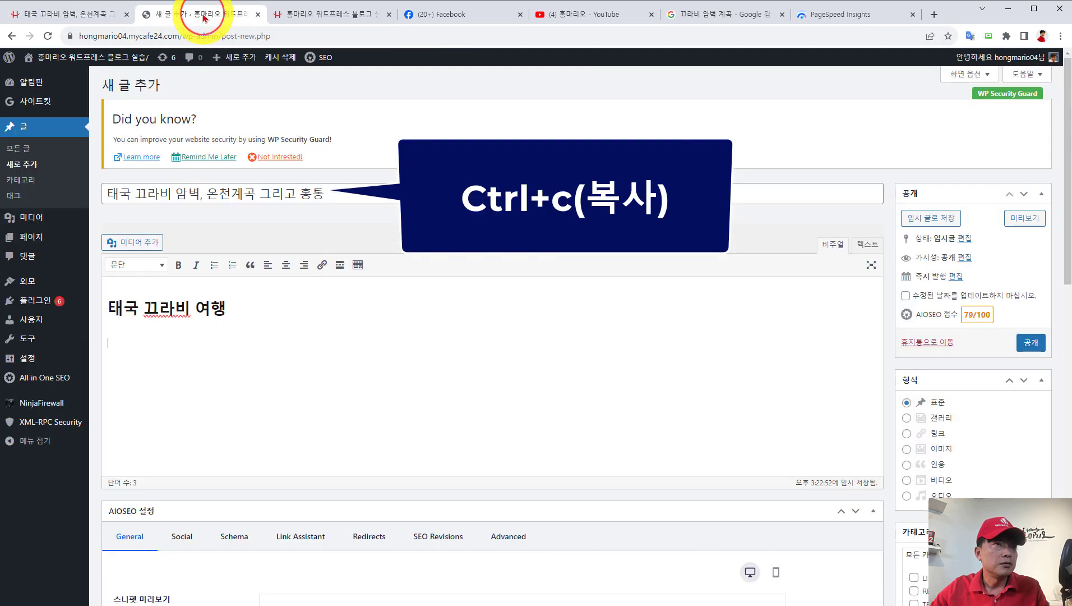
{"action": "left_click", "coordinate": [202, 14]}
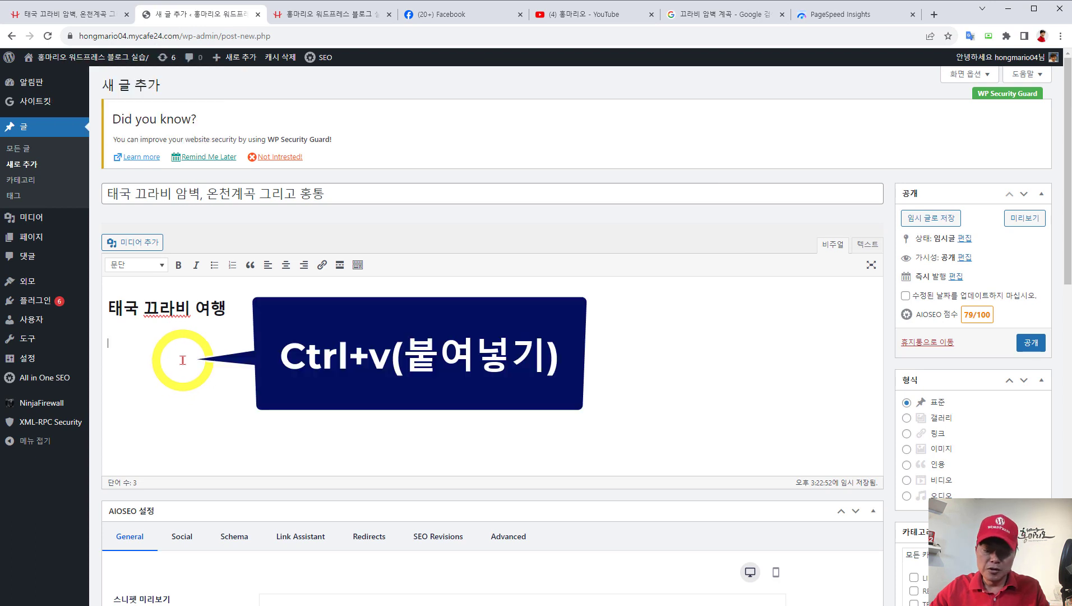
{"action": "key", "text": "ctrl+v"}
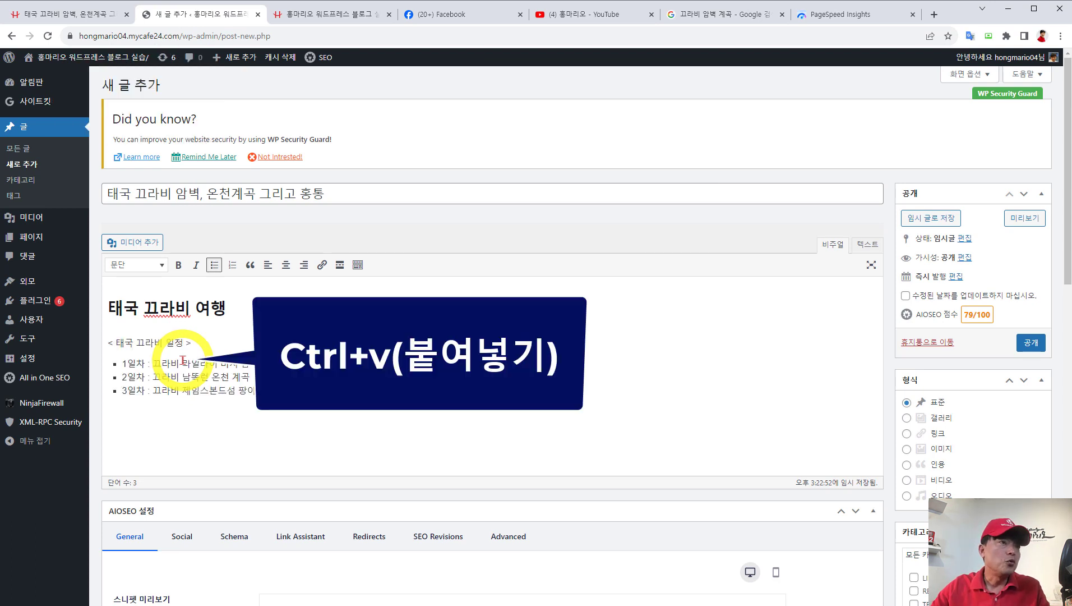
Step: Remove the bulleted list formatting from the three itinerary lines and reapply it to them
{"action": "left_click_drag", "start_coordinate": [269, 397], "coordinate": [106, 359]}
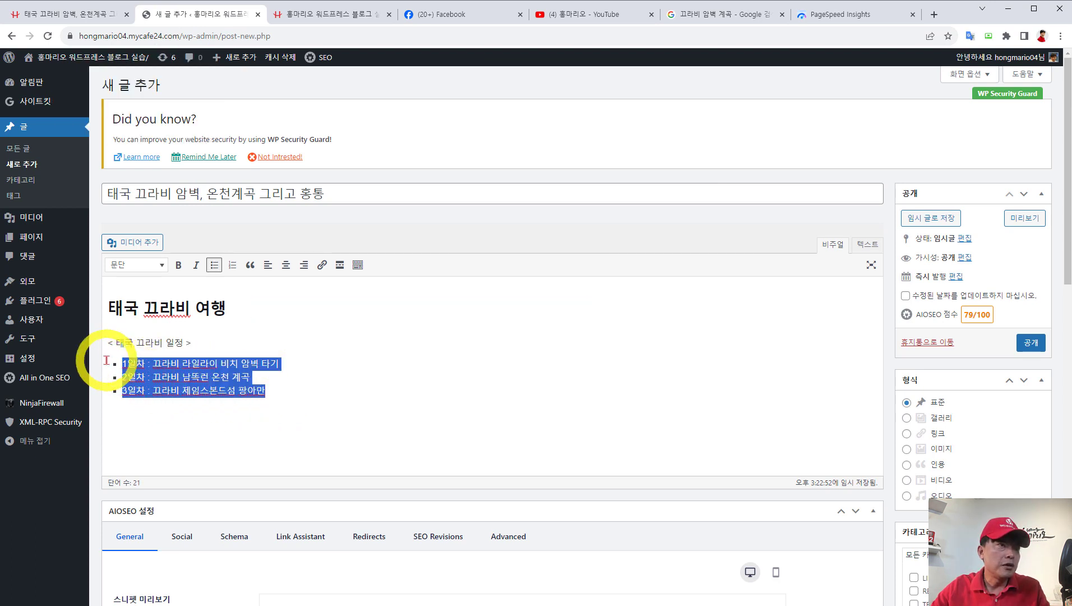
{"action": "left_click", "coordinate": [215, 266]}
{"action": "left_click", "coordinate": [229, 413]}
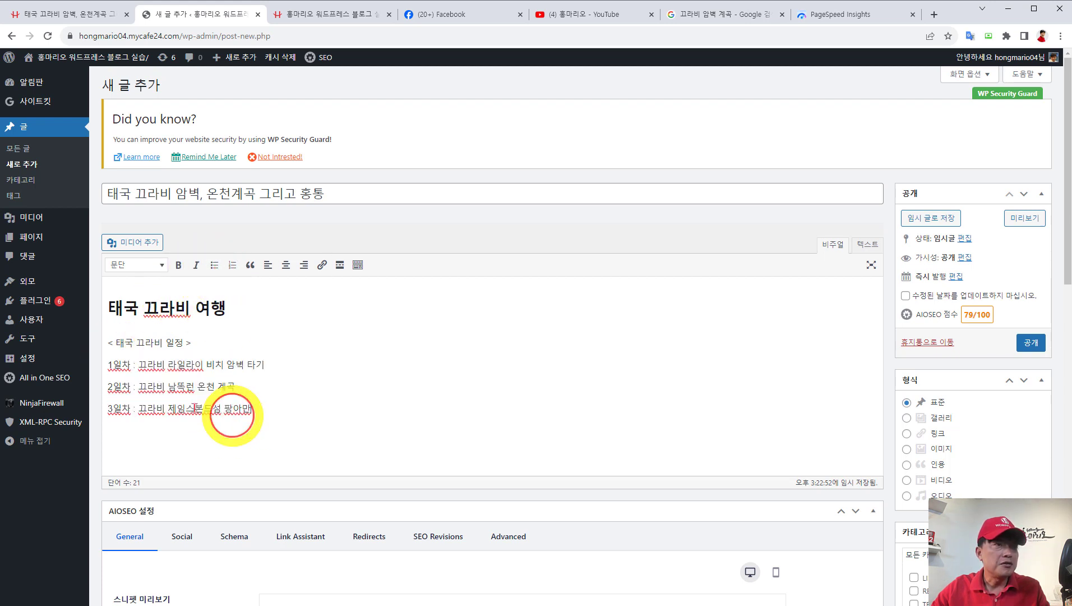
{"action": "left_click_drag", "start_coordinate": [257, 408], "coordinate": [101, 369]}
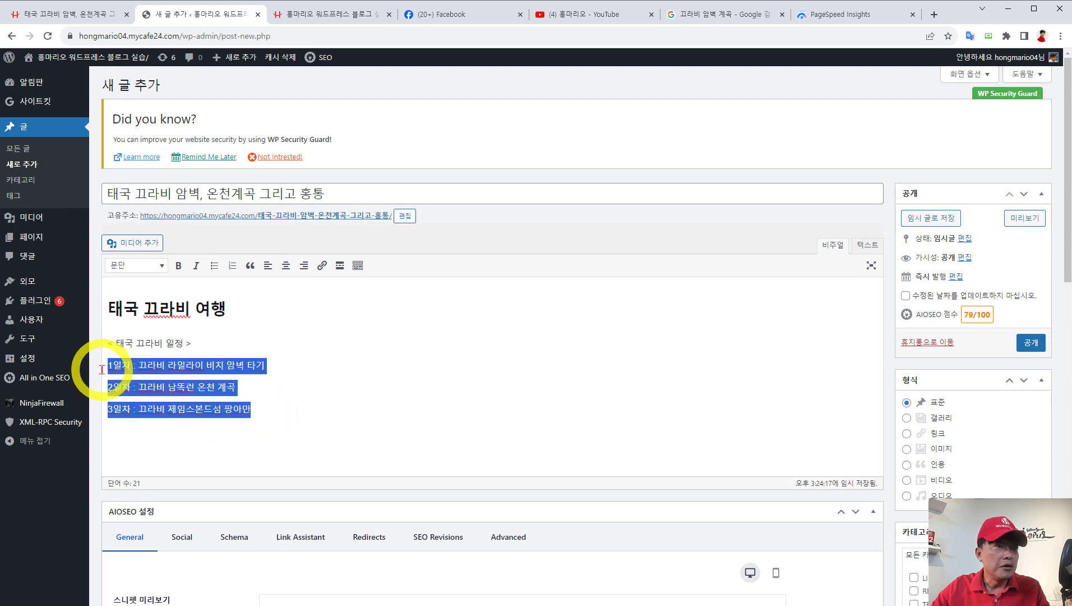
{"action": "left_click", "coordinate": [214, 267]}
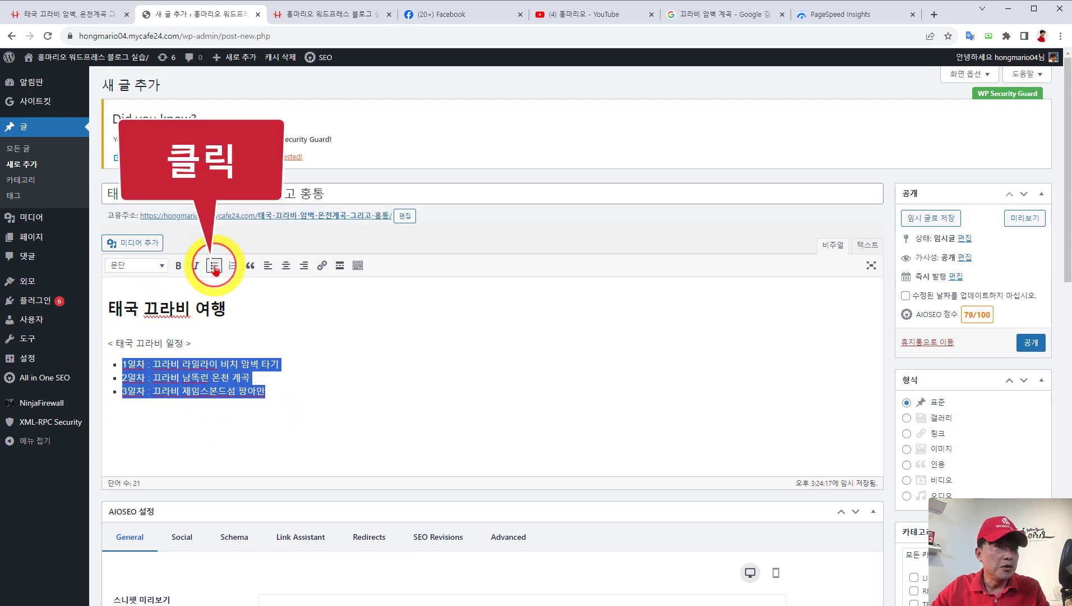
{"action": "left_click", "coordinate": [191, 375]}
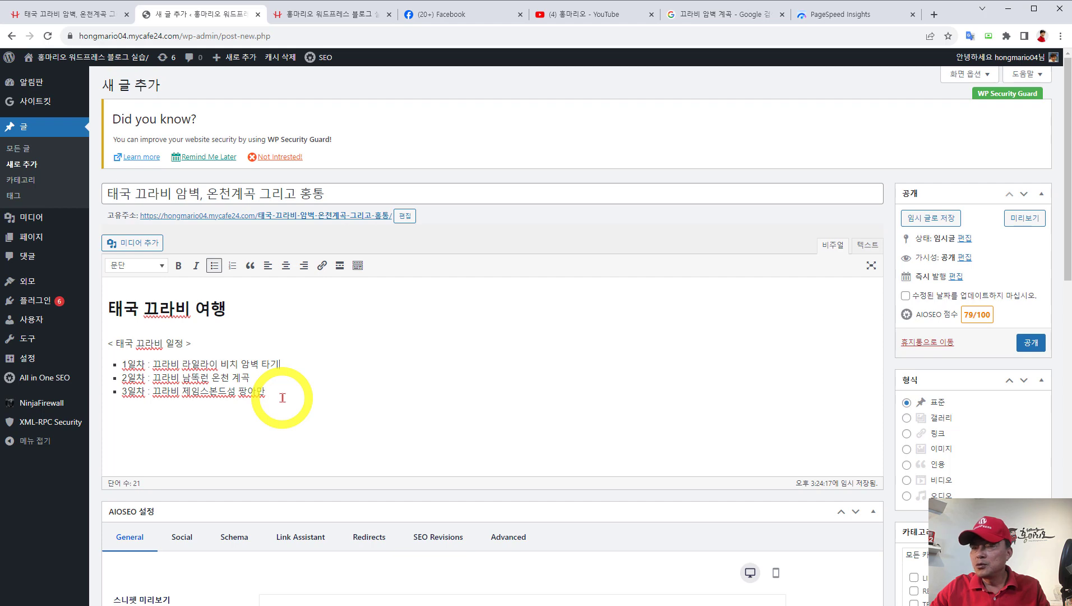
Step: Copy the introductory paragraphs between the itinerary and the video in the example post into the draft below the itinerary list
{"action": "left_click", "coordinate": [90, 20]}
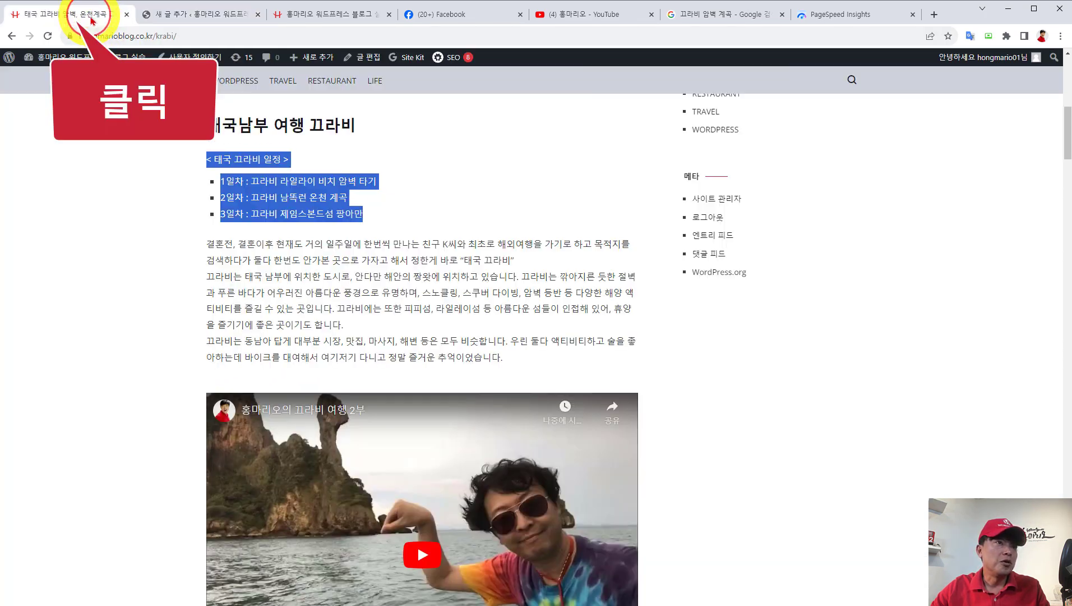
{"action": "left_click_drag", "start_coordinate": [209, 241], "coordinate": [527, 366]}
{"action": "key", "text": "ctrl+c"}
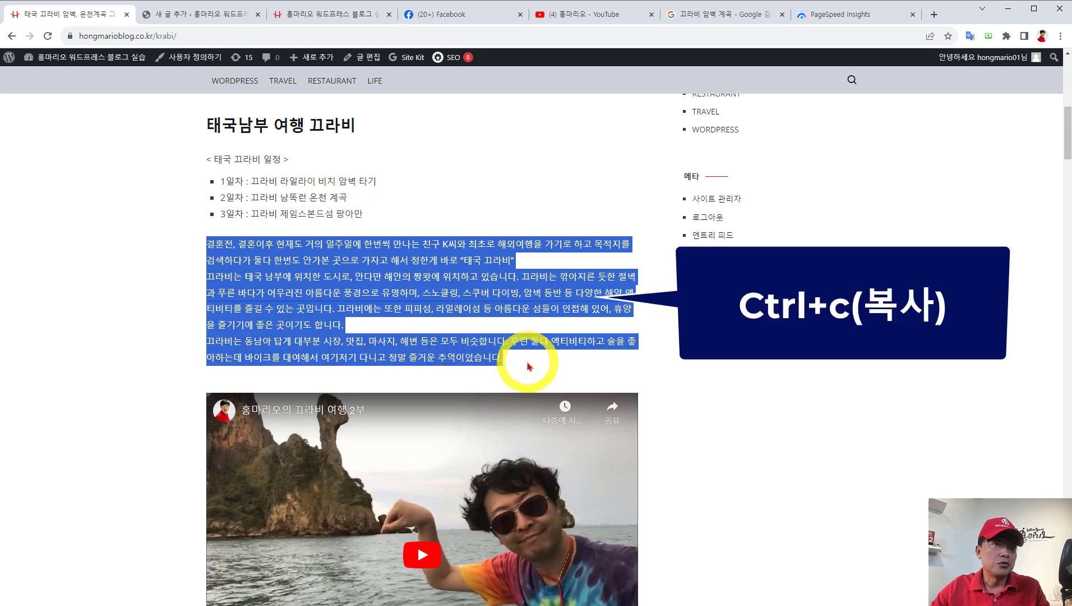
{"action": "right_click", "coordinate": [511, 280]}
{"action": "left_click", "coordinate": [533, 303]}
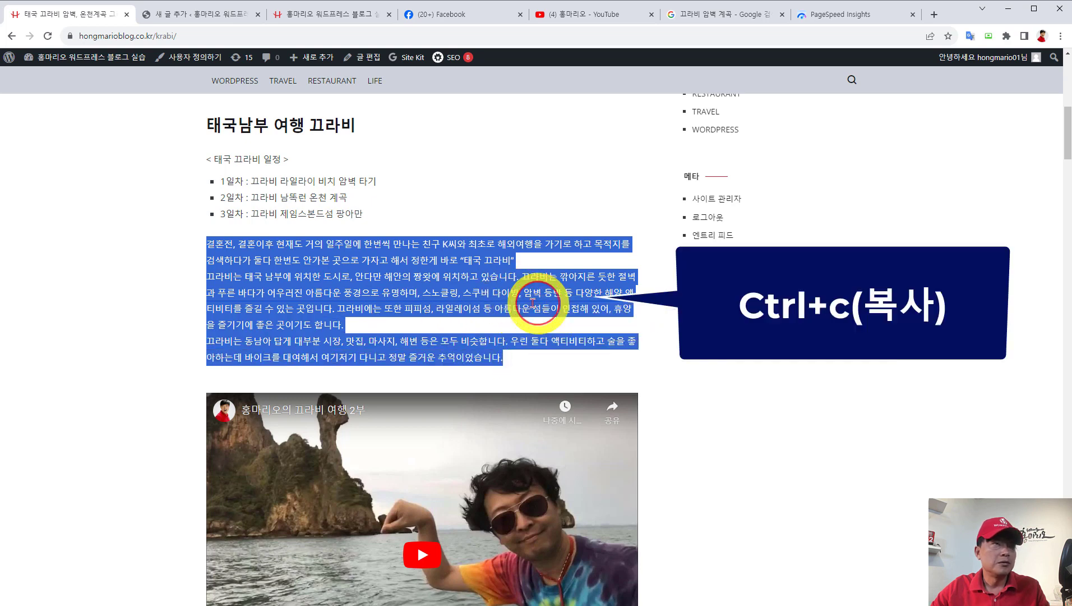
{"action": "left_click", "coordinate": [188, 16]}
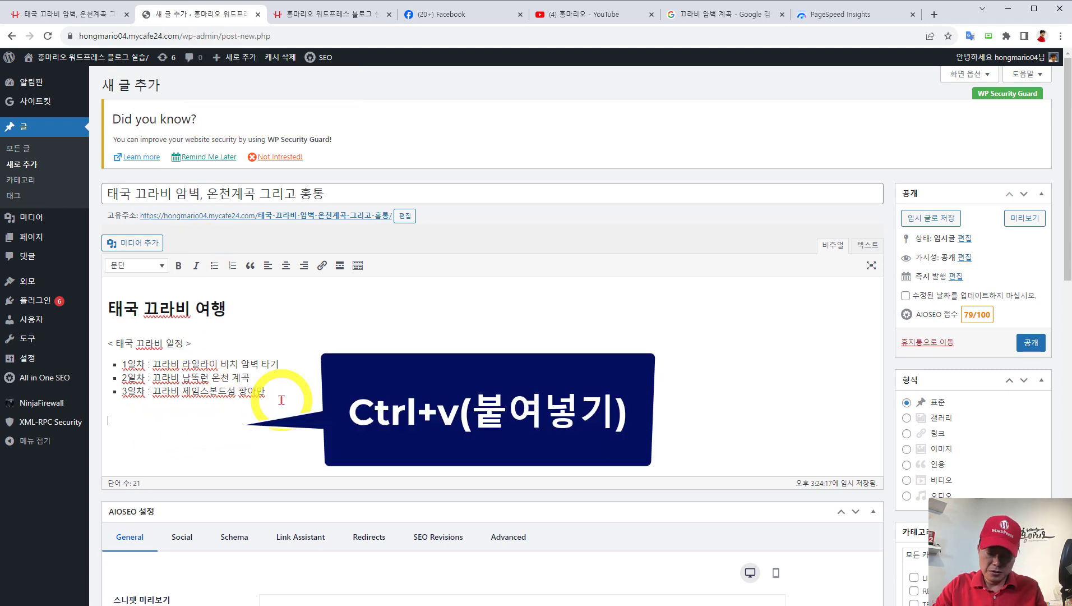
{"action": "key", "text": "ctrl+v"}
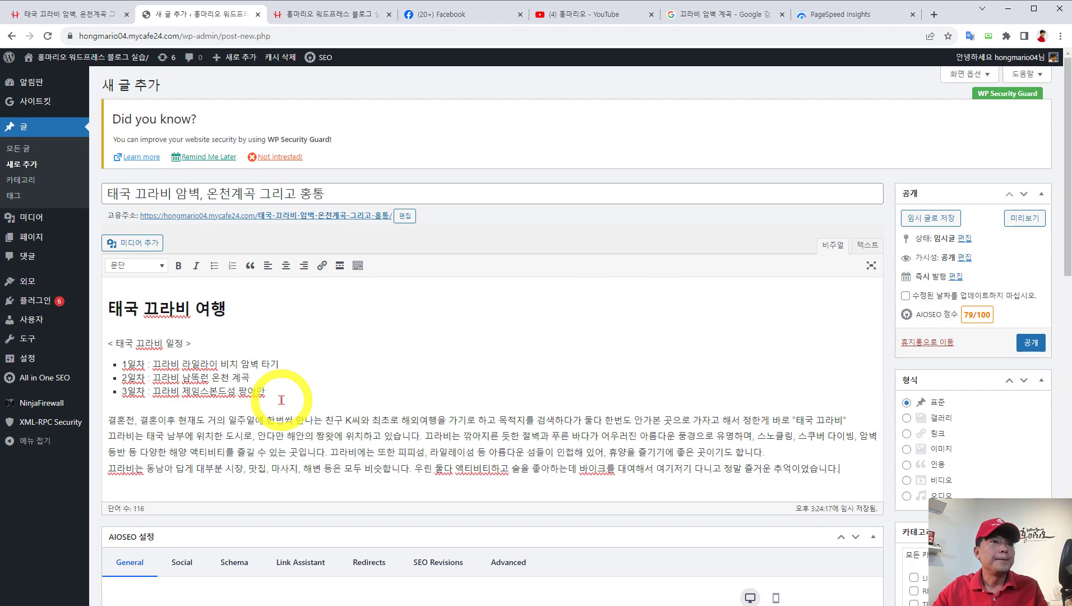
Step: Select "끄라비" at the start of the introduction's second line, and open the 태국정부관광청 page from a Google search for "끄라비" in a new tab
{"action": "scroll", "coordinate": [486, 395], "scroll_direction": "down", "scroll_amount": 2}
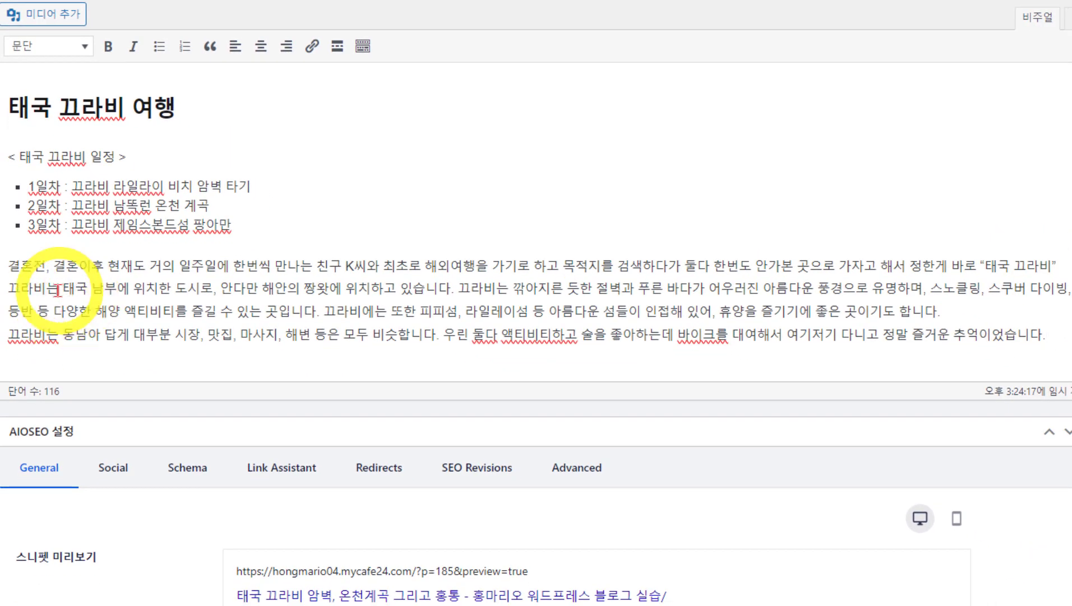
{"action": "left_click_drag", "start_coordinate": [50, 290], "coordinate": [8, 289]}
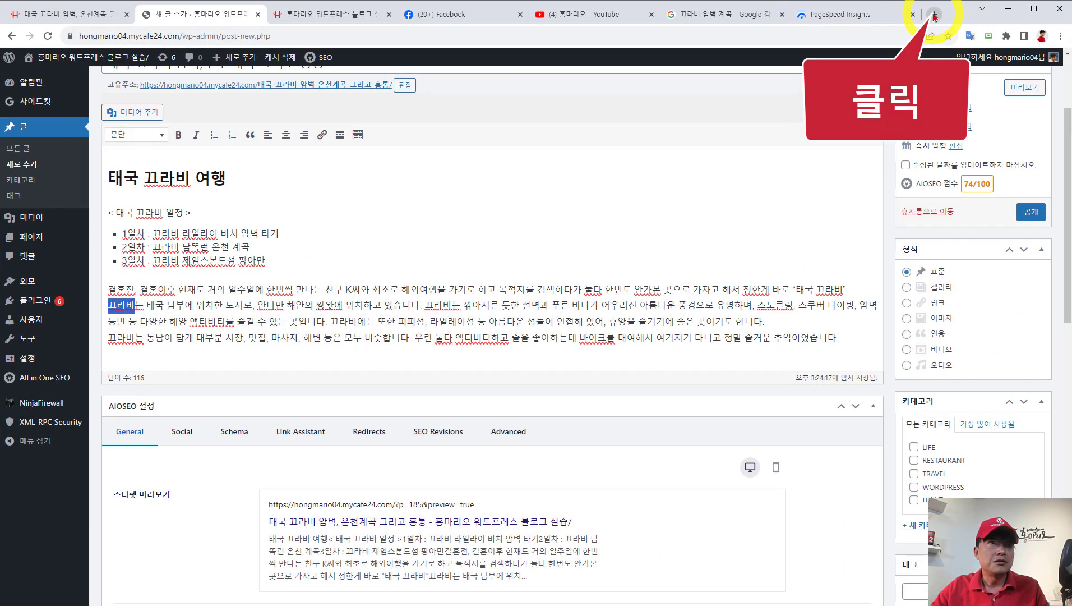
{"action": "left_click", "coordinate": [933, 15]}
{"action": "left_click", "coordinate": [487, 244]}
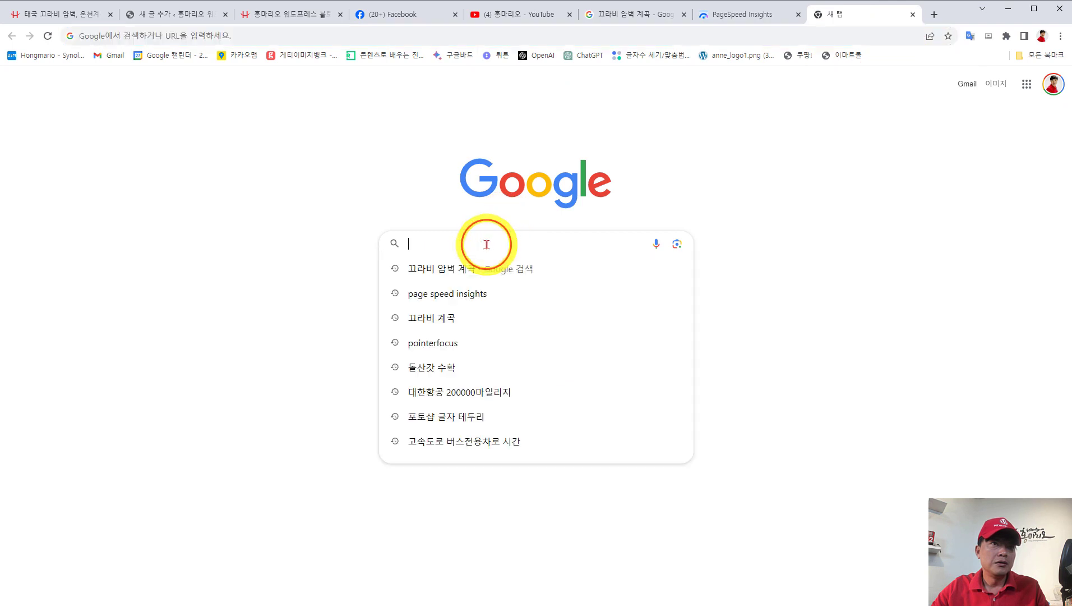
{"action": "type", "text": "끌"}
{"action": "type", "text": "라비"}
{"action": "key", "text": "Return"}
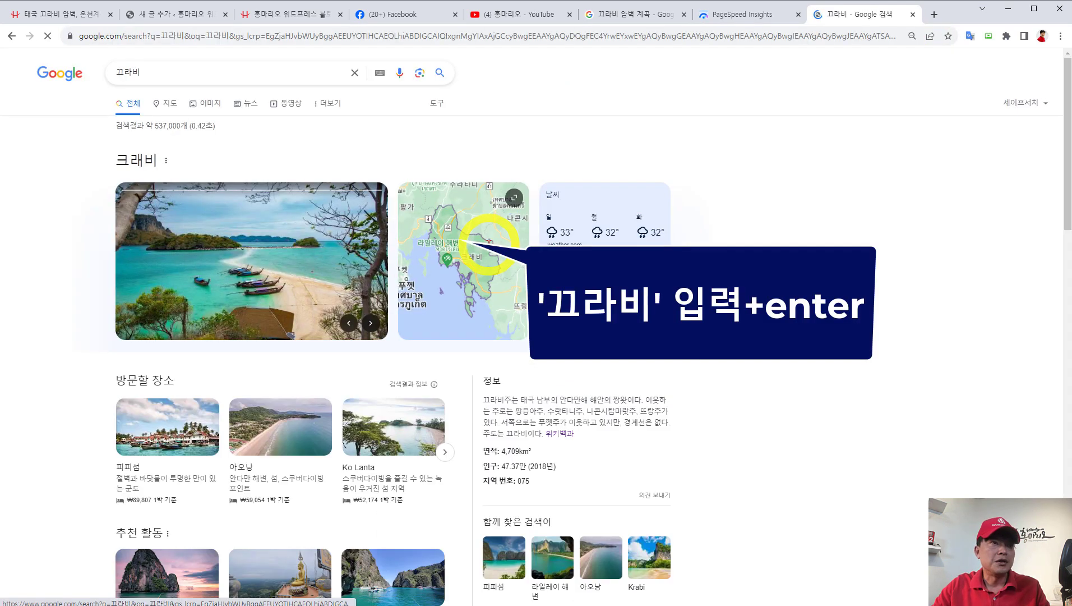
{"action": "scroll", "coordinate": [653, 313], "scroll_direction": "down", "scroll_amount": 10}
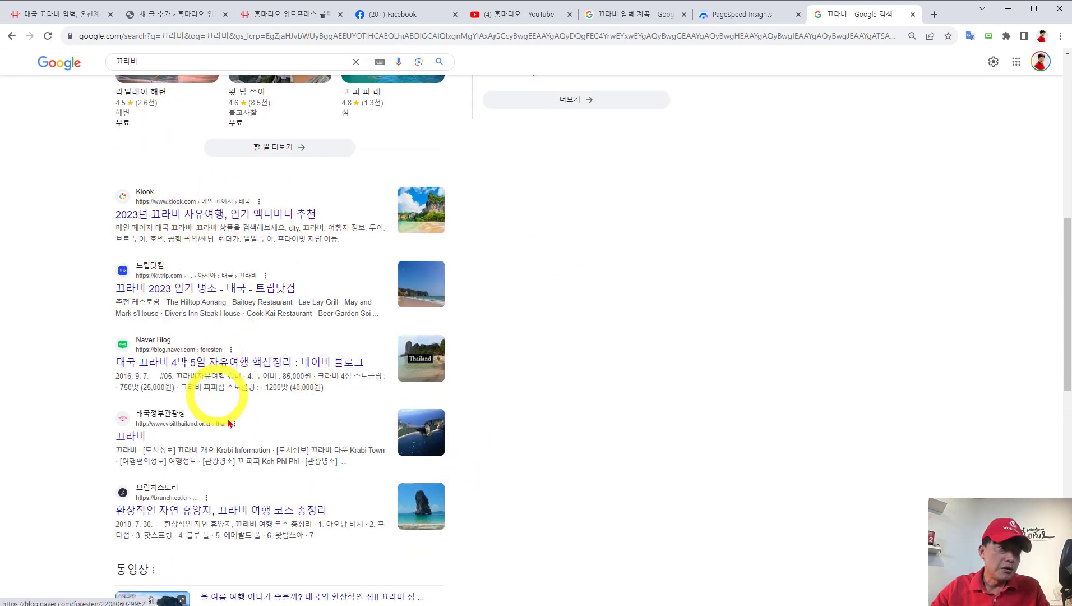
{"action": "scroll", "coordinate": [652, 489], "scroll_direction": "down", "scroll_amount": 2}
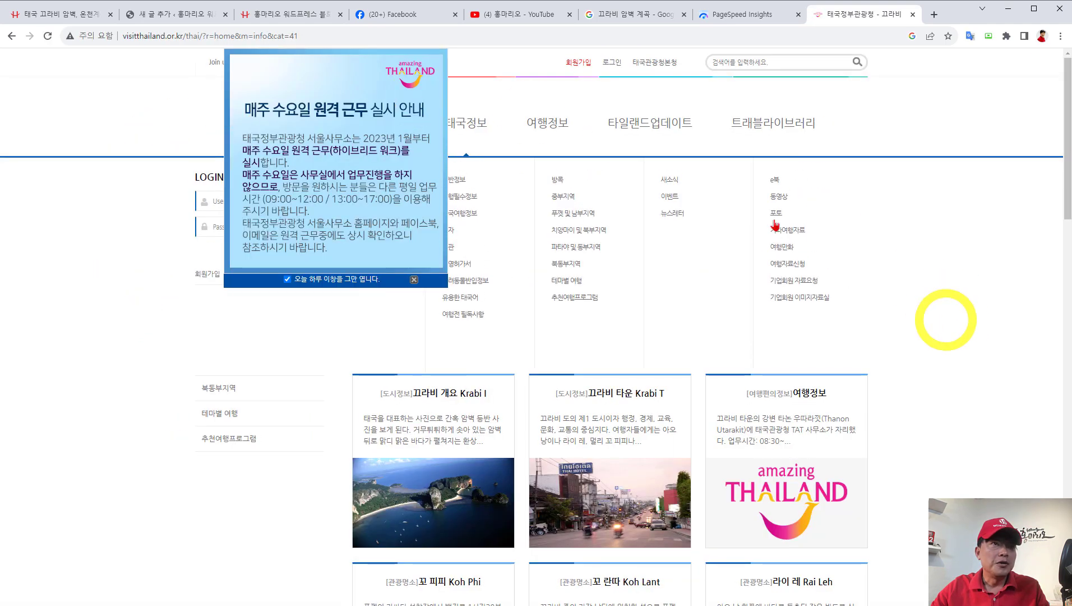
Step: Close the notice popup covering the tourism office's 끄라비 page and copy the page's web address
{"action": "left_click", "coordinate": [414, 279]}
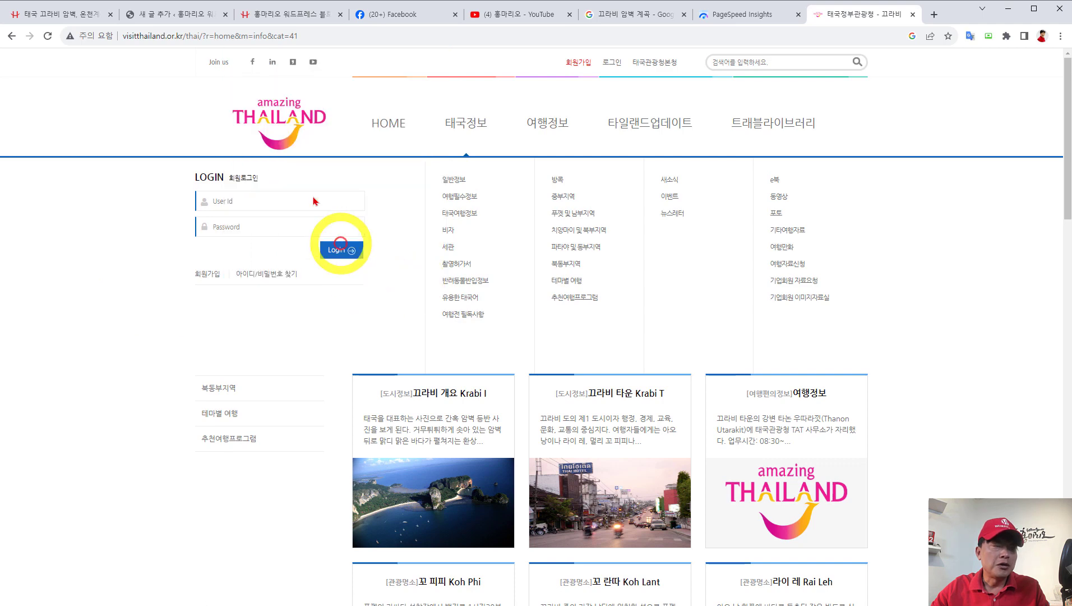
{"action": "left_click", "coordinate": [284, 37]}
{"action": "key", "text": "ctrl+c"}
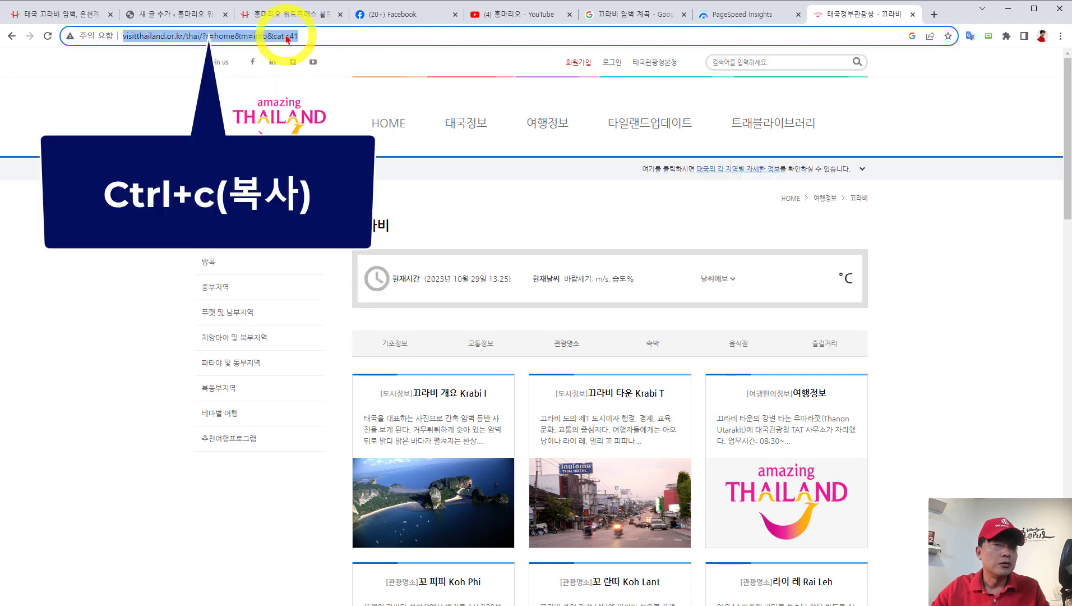
{"action": "right_click", "coordinate": [287, 39]}
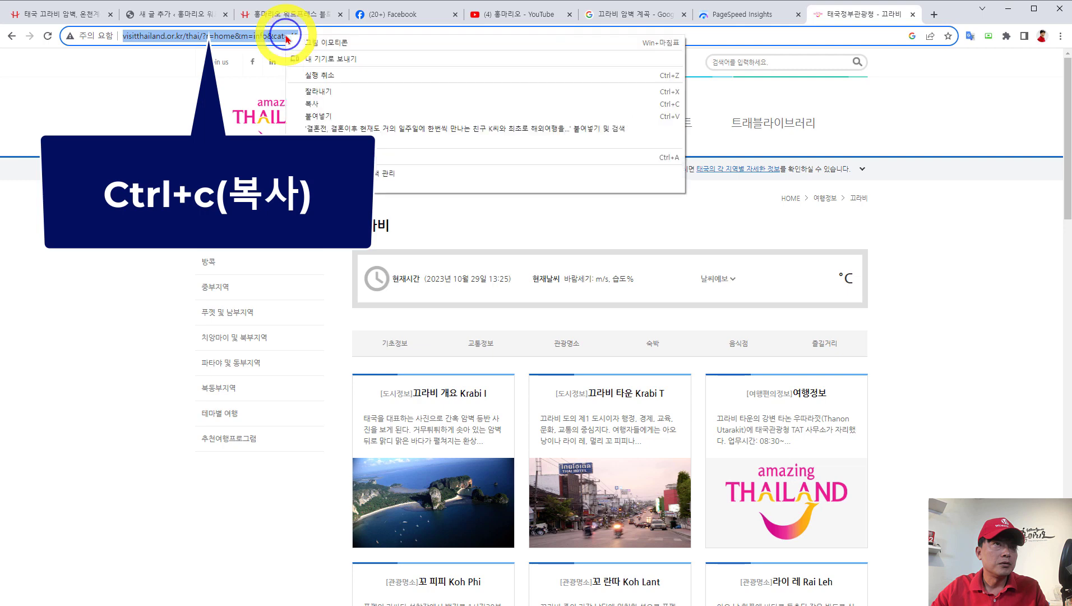
{"action": "left_click", "coordinate": [316, 105]}
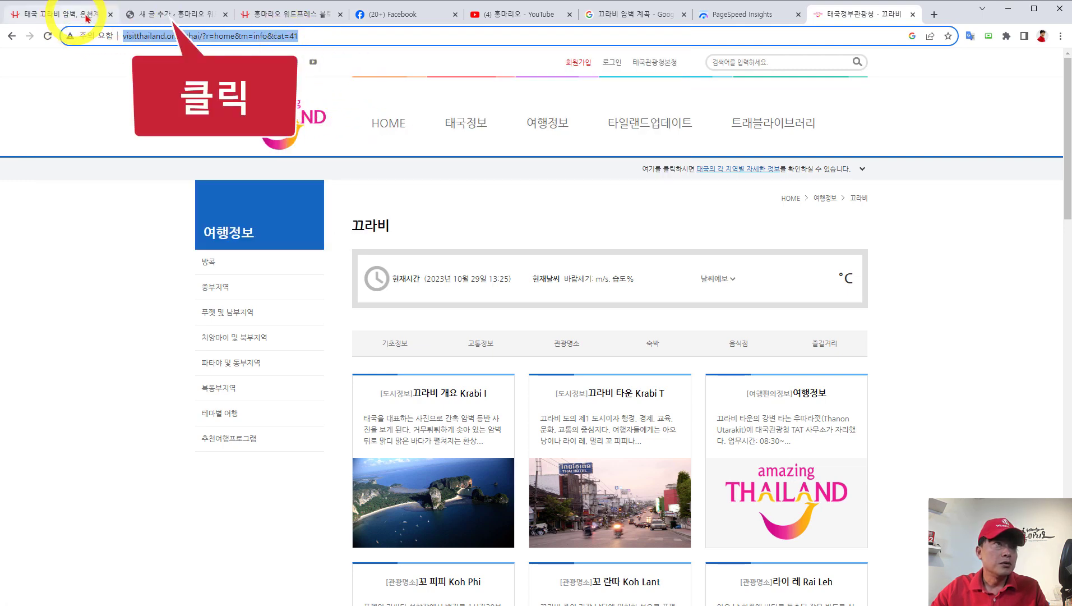
Step: Link the selected "끄라비" in the draft's introduction to the copied visitthailand.or.kr address, set to open in a new tab
{"action": "left_click", "coordinate": [160, 14]}
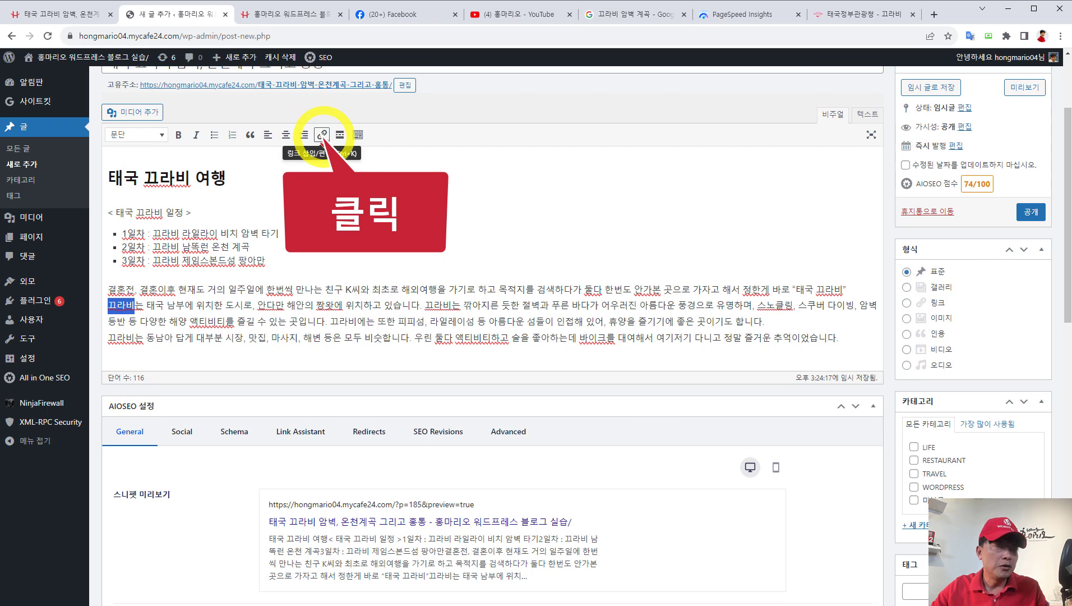
{"action": "left_click", "coordinate": [321, 135]}
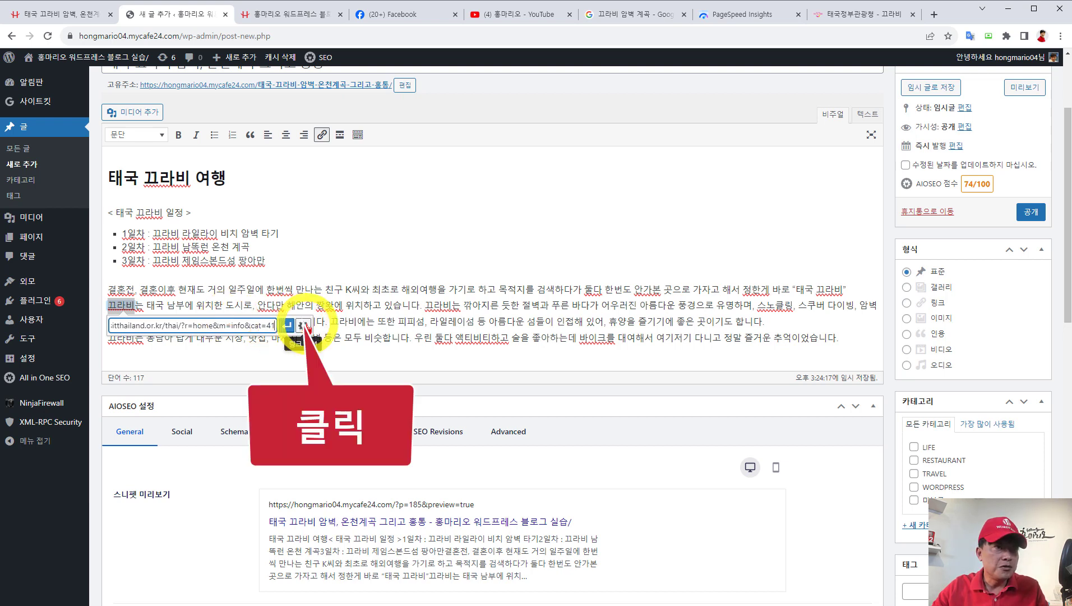
{"action": "left_click", "coordinate": [304, 326]}
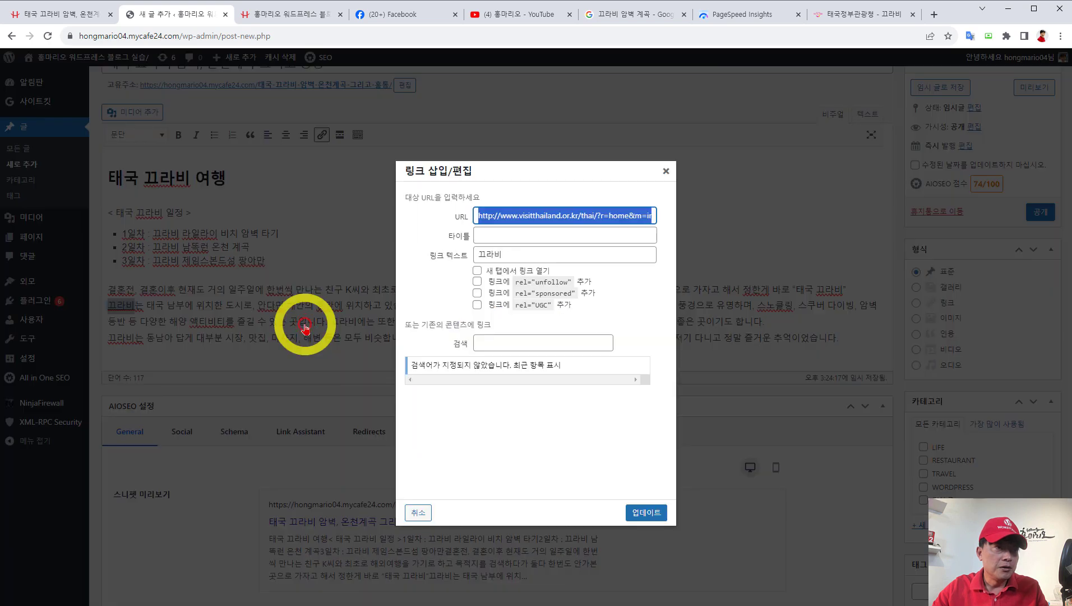
{"action": "left_click", "coordinate": [477, 272]}
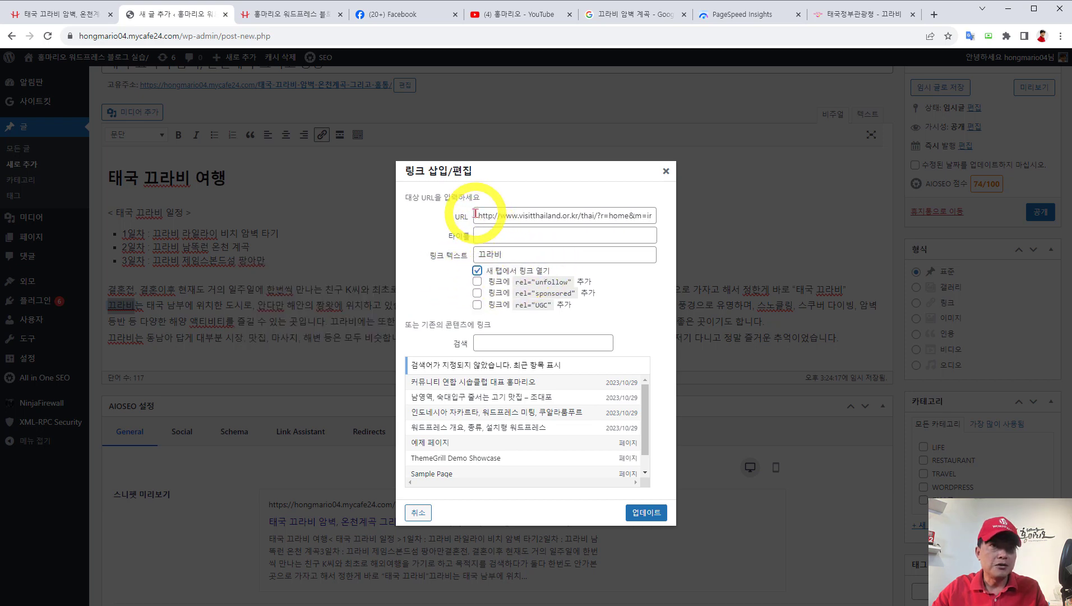
{"action": "triple_click", "coordinate": [591, 215]}
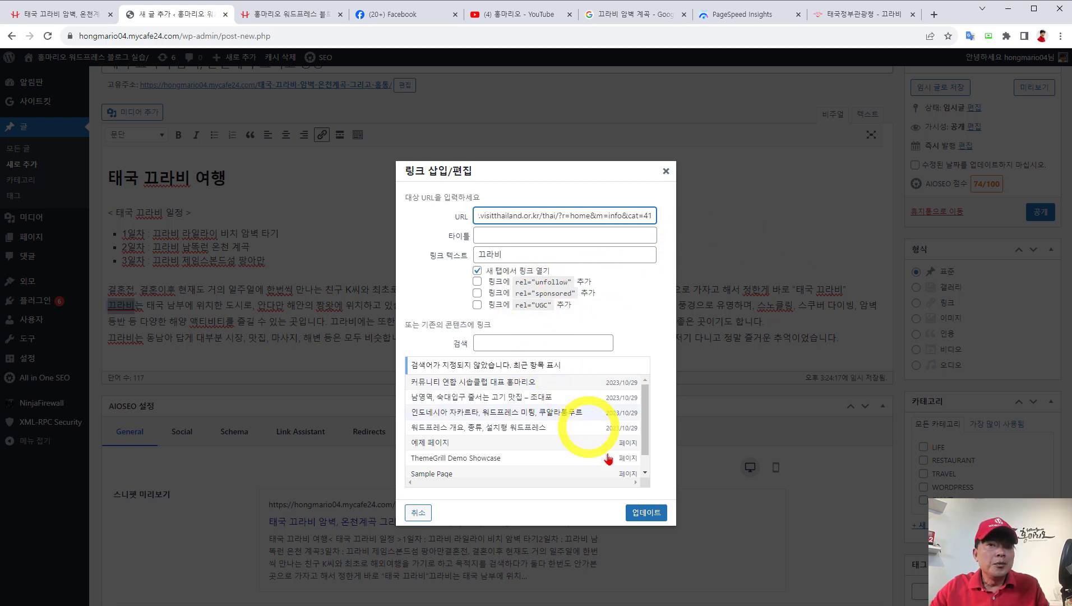
{"action": "left_click", "coordinate": [646, 512]}
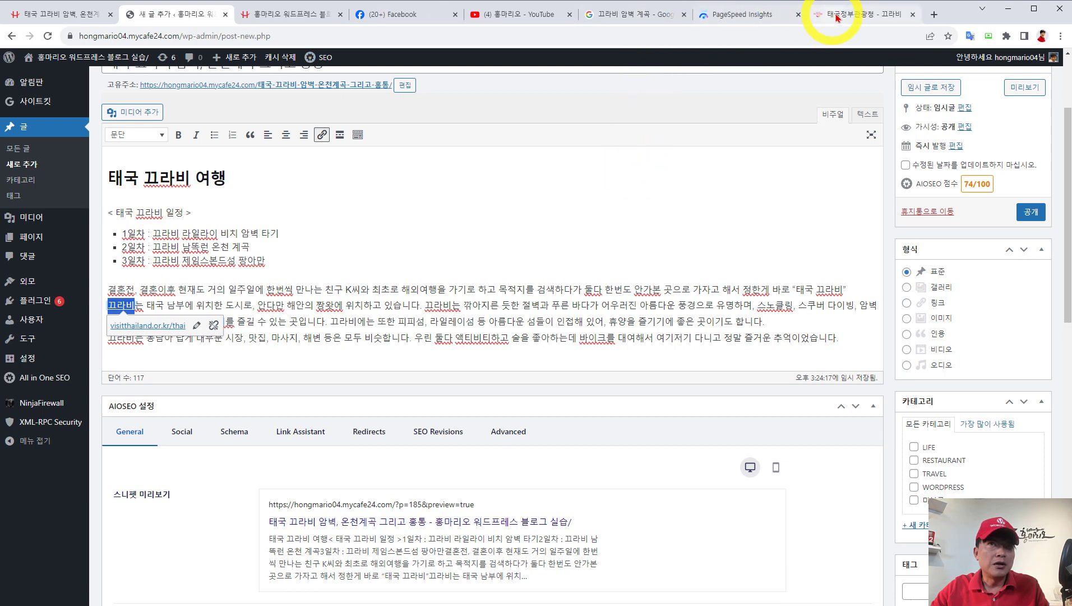
{"action": "left_click", "coordinate": [389, 337]}
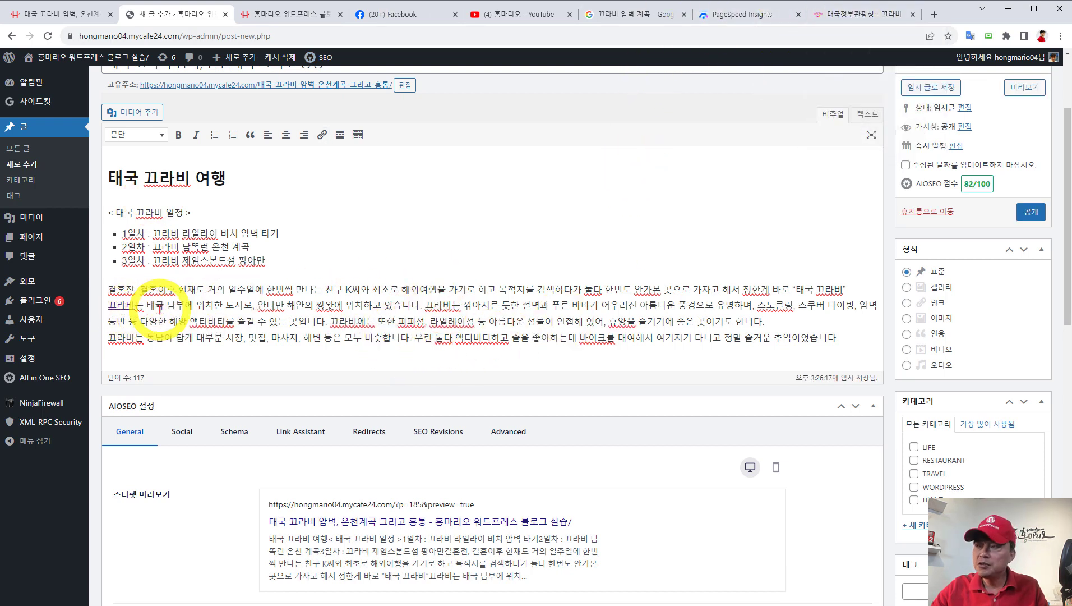
Step: Add two new lines after the introduction's last sentence in the draft
{"action": "left_click", "coordinate": [841, 339]}
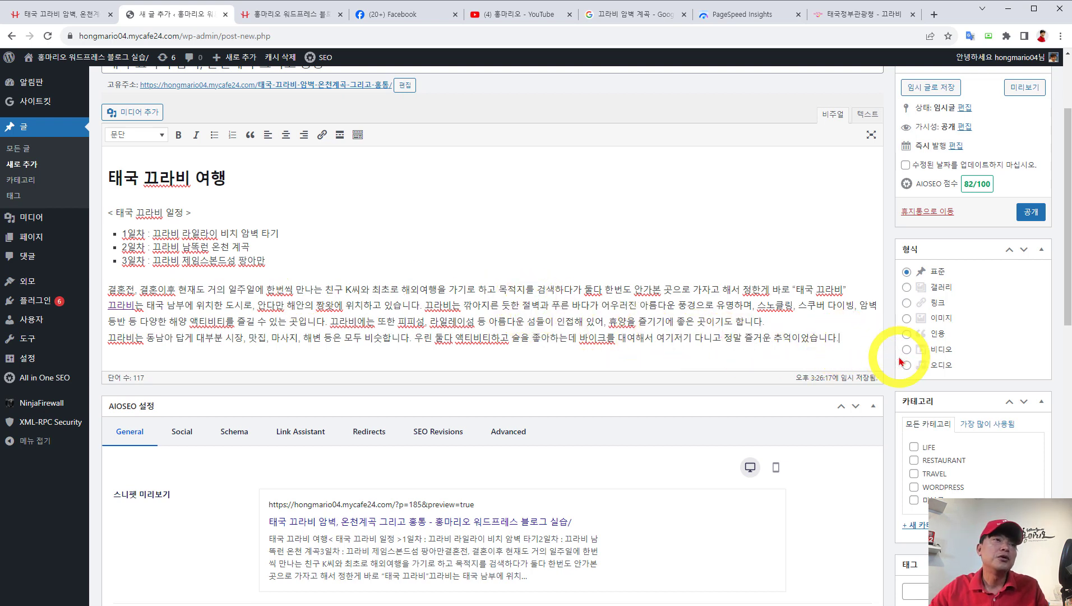
{"action": "key", "text": "Return"}
{"action": "key", "text": "Return"}
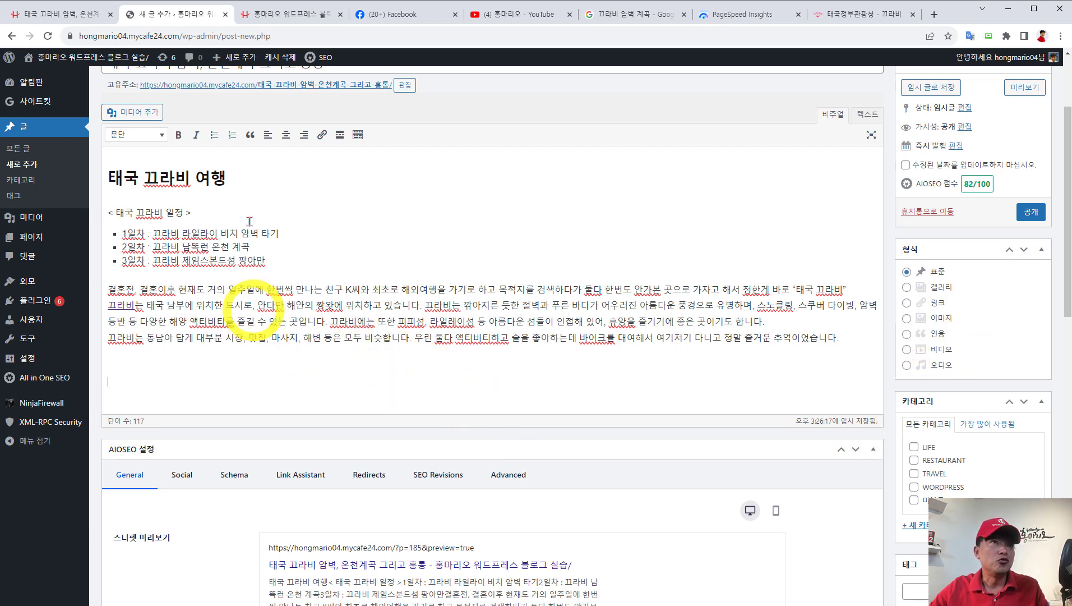
Step: Search YouTube for "홍마리오 끄라비" and open the video "홍마리오의 끄라비 여행 2부"
{"action": "left_click", "coordinate": [510, 14]}
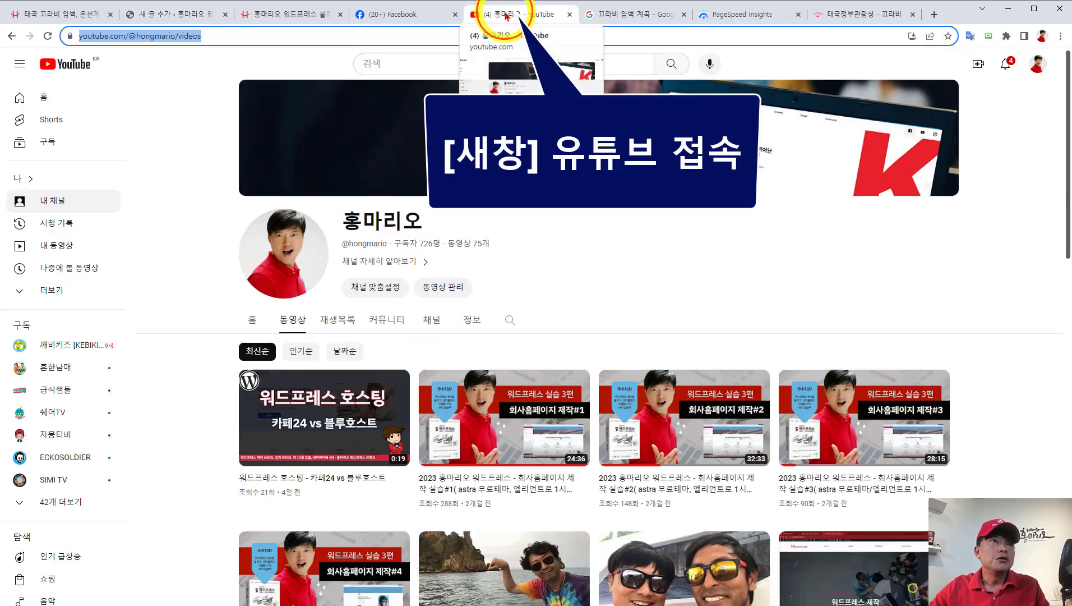
{"action": "left_click", "coordinate": [516, 73]}
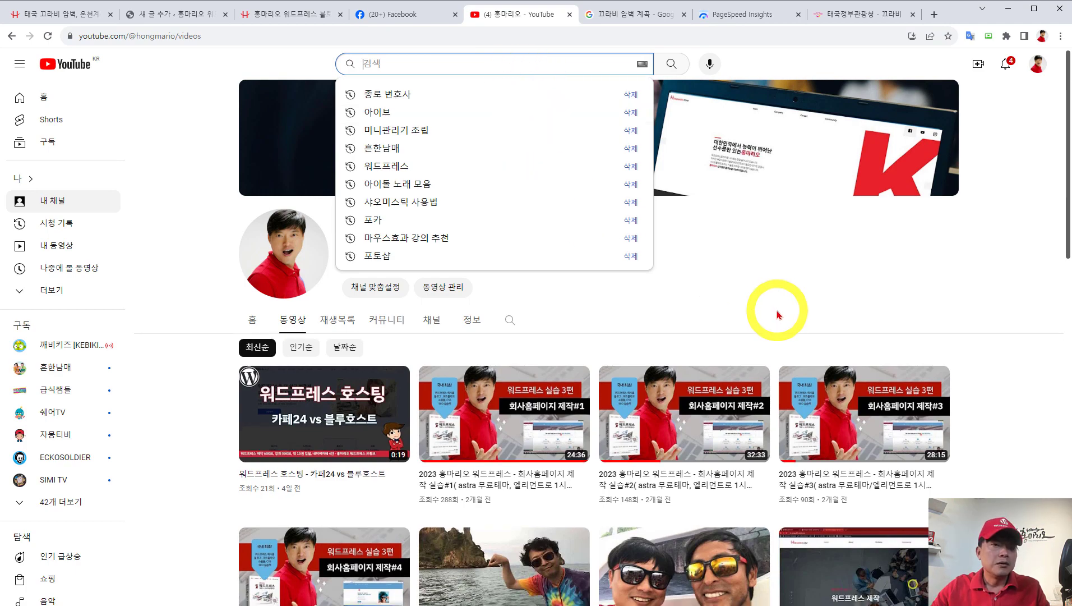
{"action": "scroll", "coordinate": [771, 301], "scroll_direction": "down", "scroll_amount": 3}
{"action": "scroll", "coordinate": [769, 299], "scroll_direction": "up", "scroll_amount": 2}
{"action": "scroll", "coordinate": [768, 299], "scroll_direction": "up", "scroll_amount": 1}
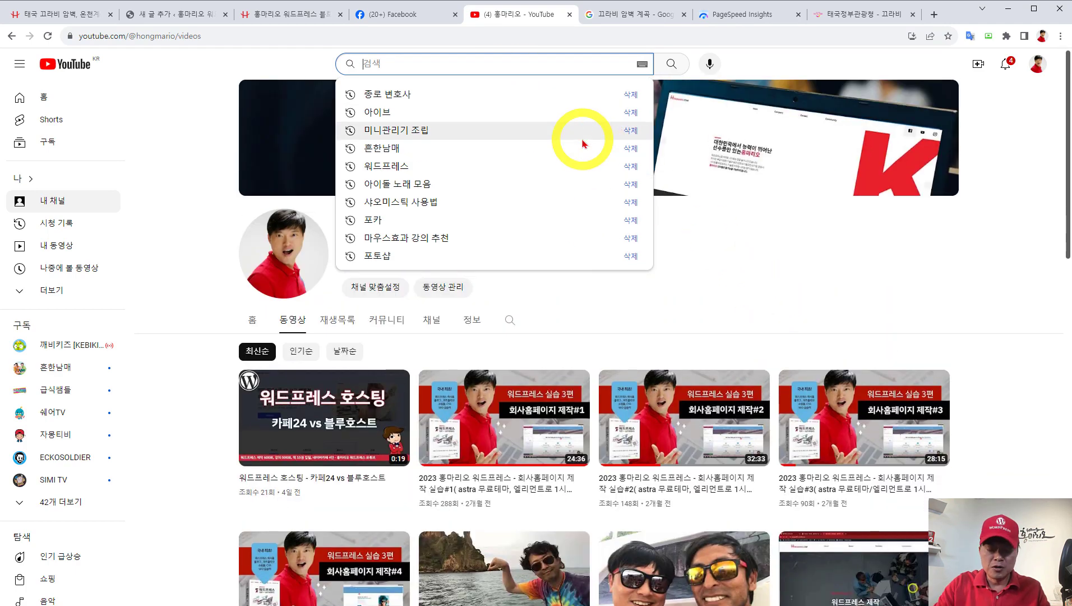
{"action": "type", "text": "홍마리오 끄라비"}
{"action": "key", "text": "Return"}
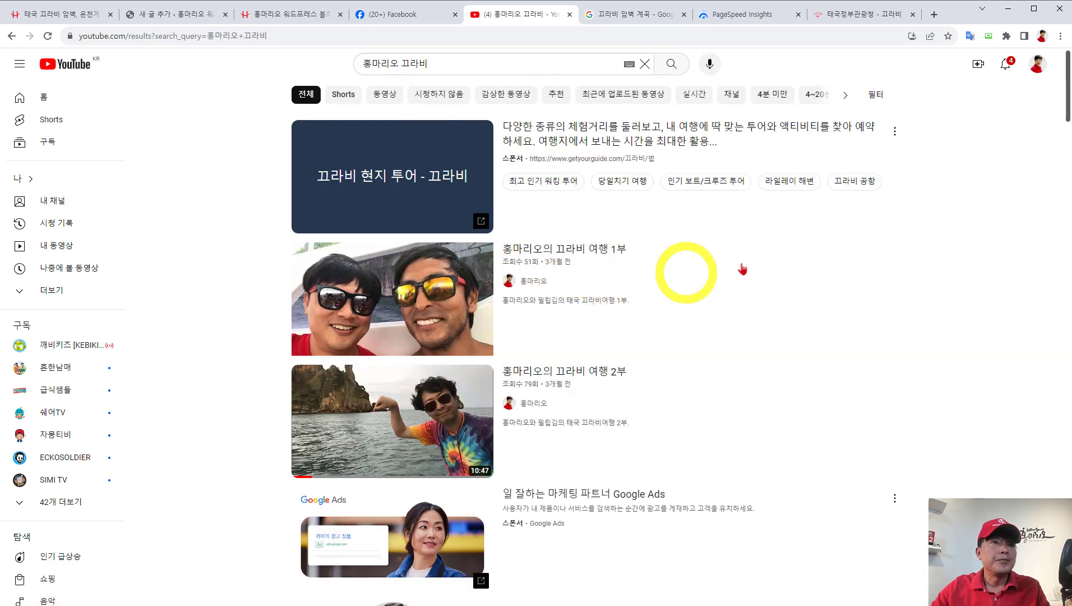
{"action": "left_click", "coordinate": [531, 382]}
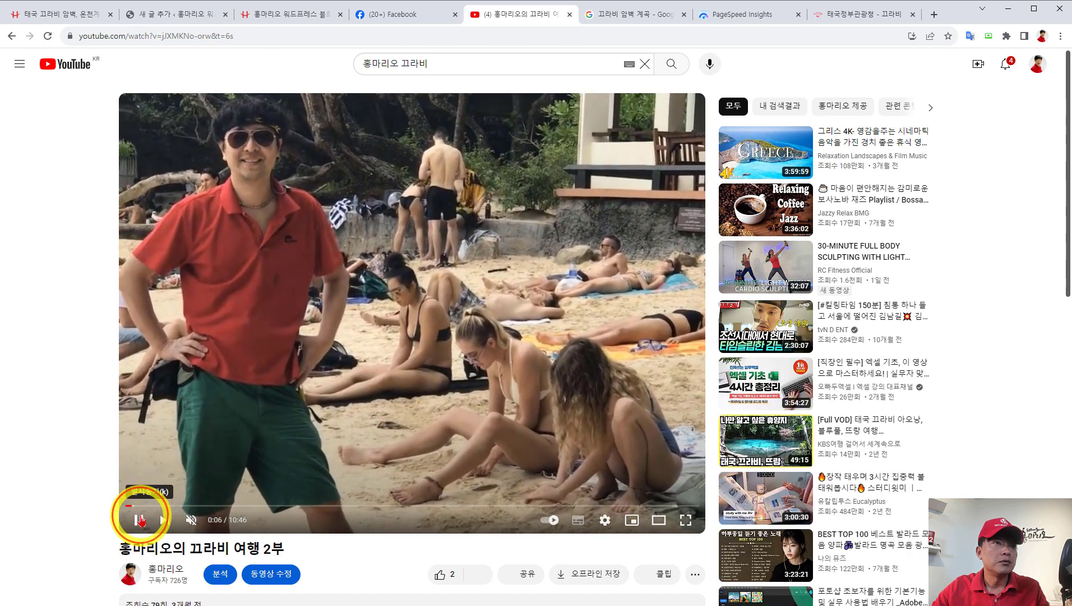
Step: Pause the video and embed it in the draft below the introduction by pasting its YouTube address
{"action": "left_click", "coordinate": [137, 519]}
{"action": "left_click", "coordinate": [212, 37]}
{"action": "right_click", "coordinate": [223, 37]}
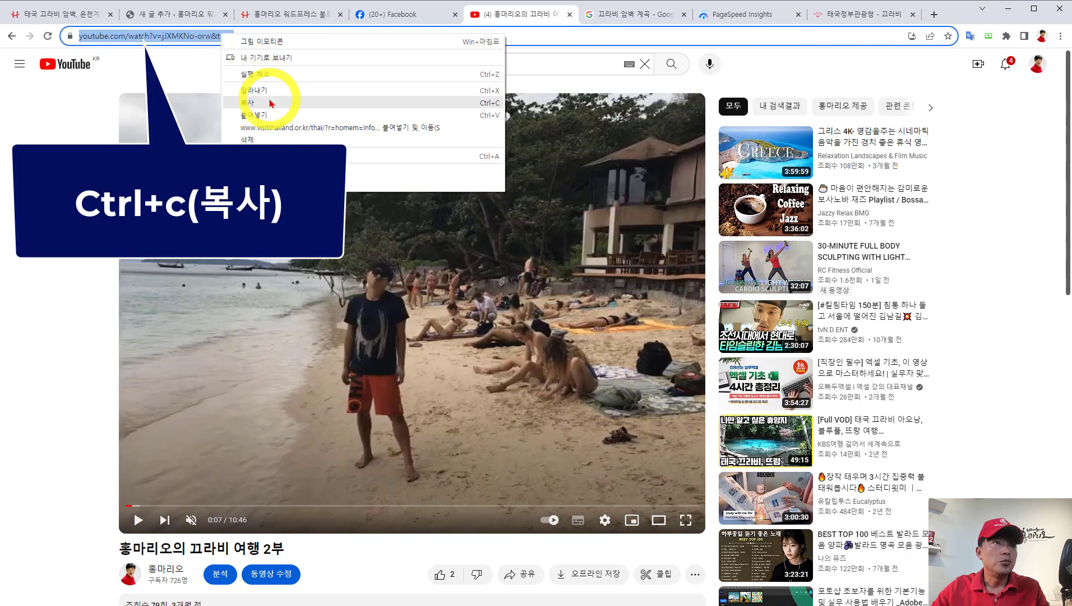
{"action": "left_click", "coordinate": [269, 103]}
{"action": "left_click", "coordinate": [58, 13]}
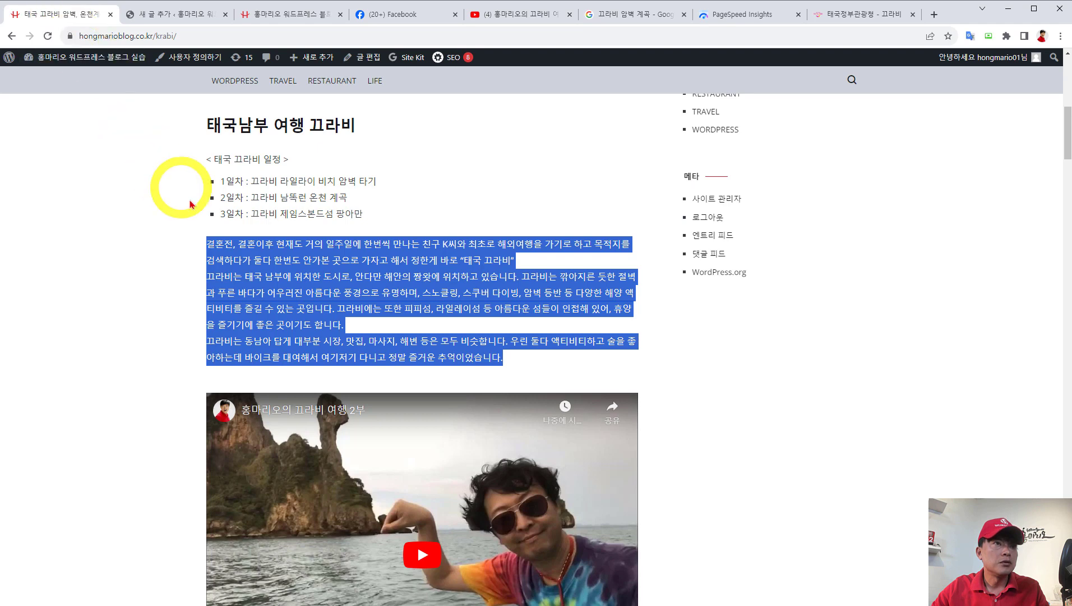
{"action": "left_click", "coordinate": [159, 15]}
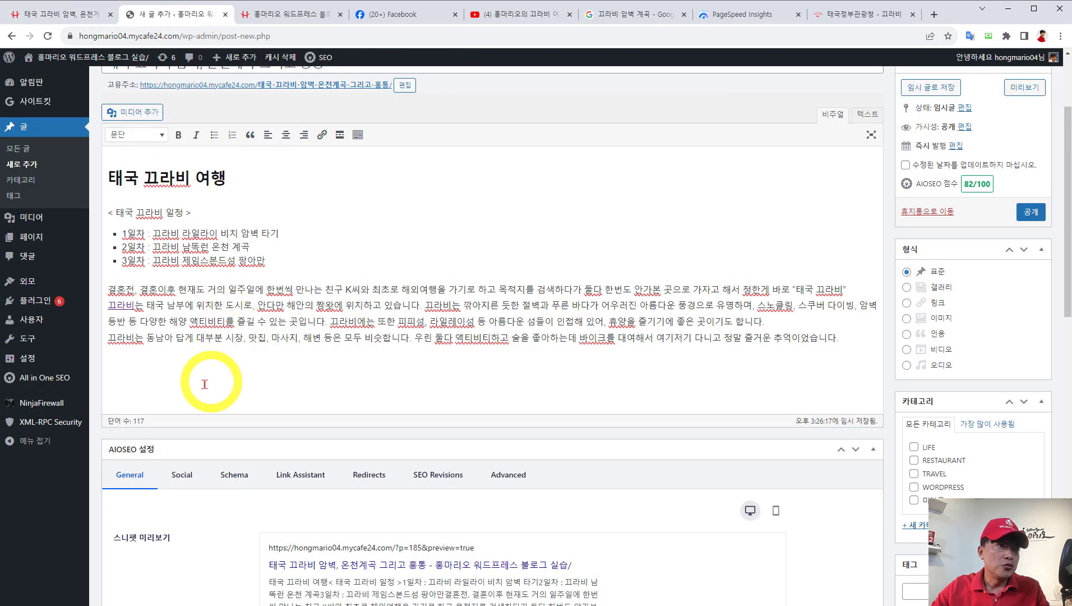
{"action": "left_click", "coordinate": [164, 380]}
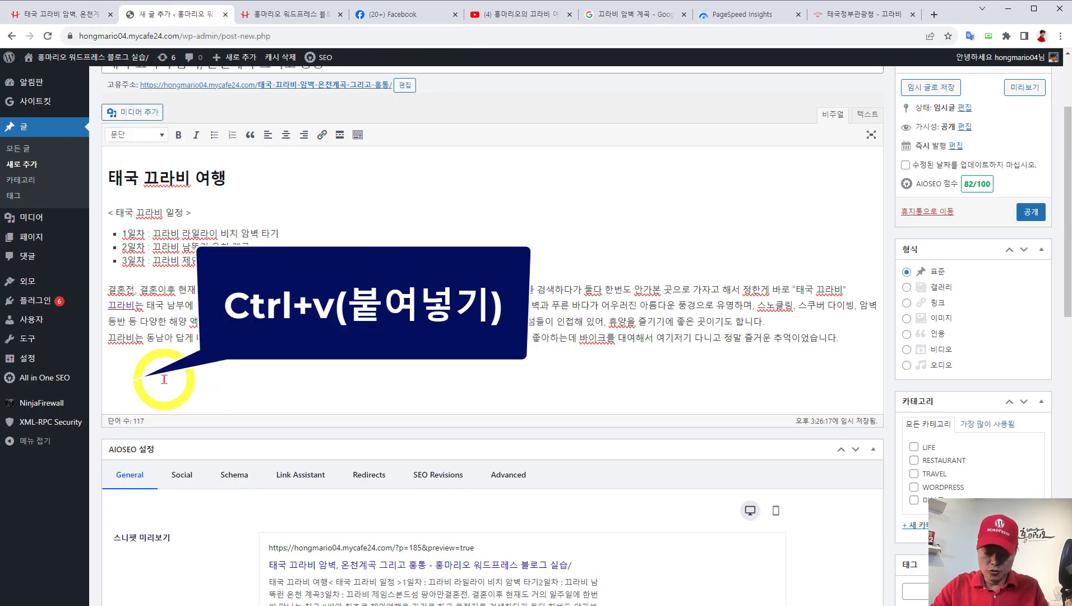
{"action": "right_click", "coordinate": [160, 383]}
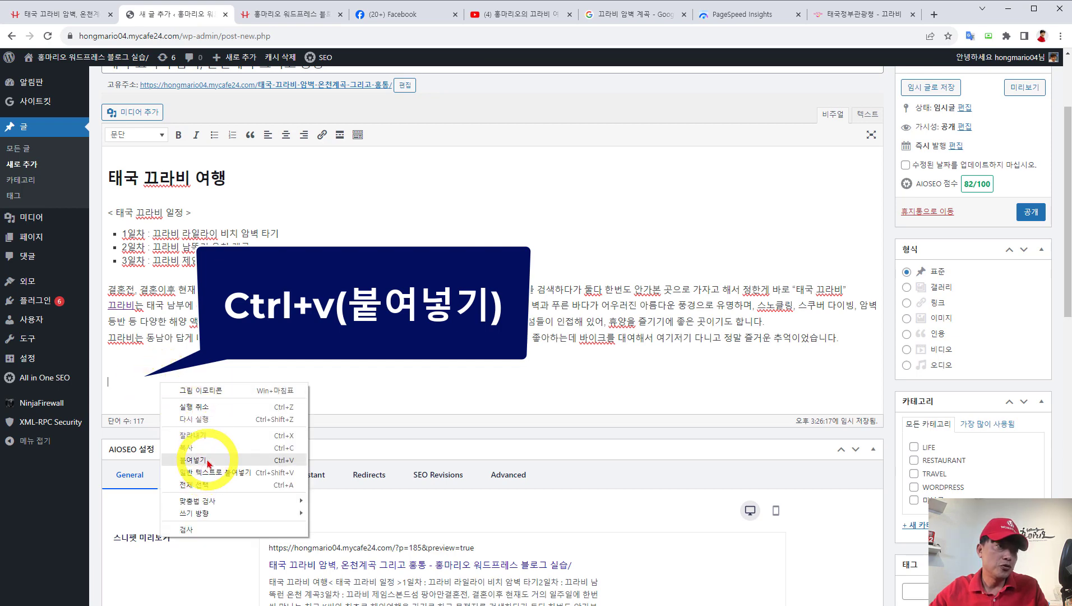
{"action": "left_click", "coordinate": [194, 460]}
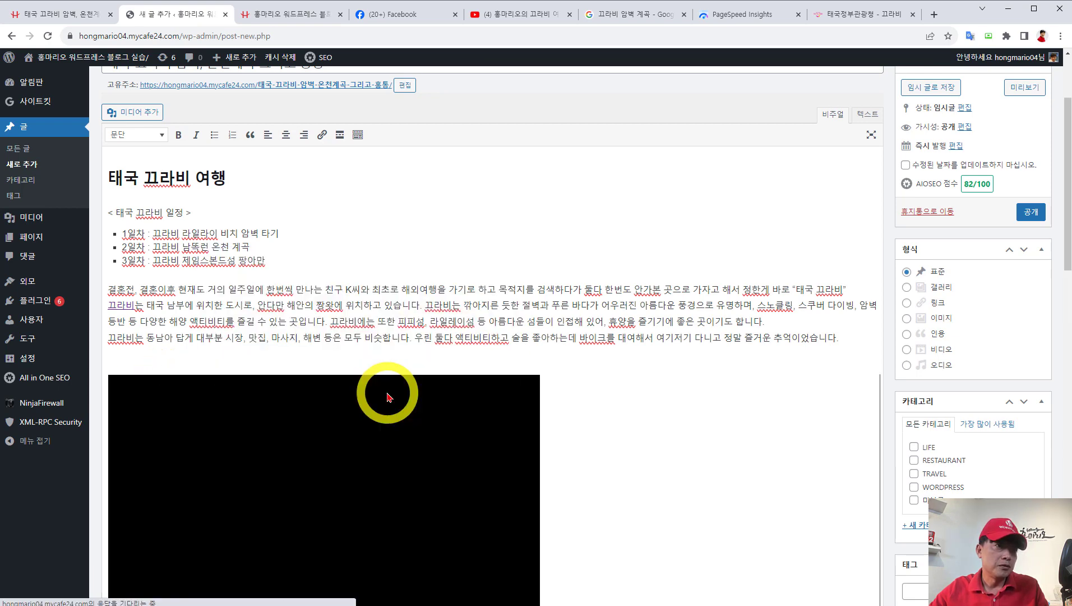
{"action": "scroll", "coordinate": [729, 505], "scroll_direction": "down", "scroll_amount": 3}
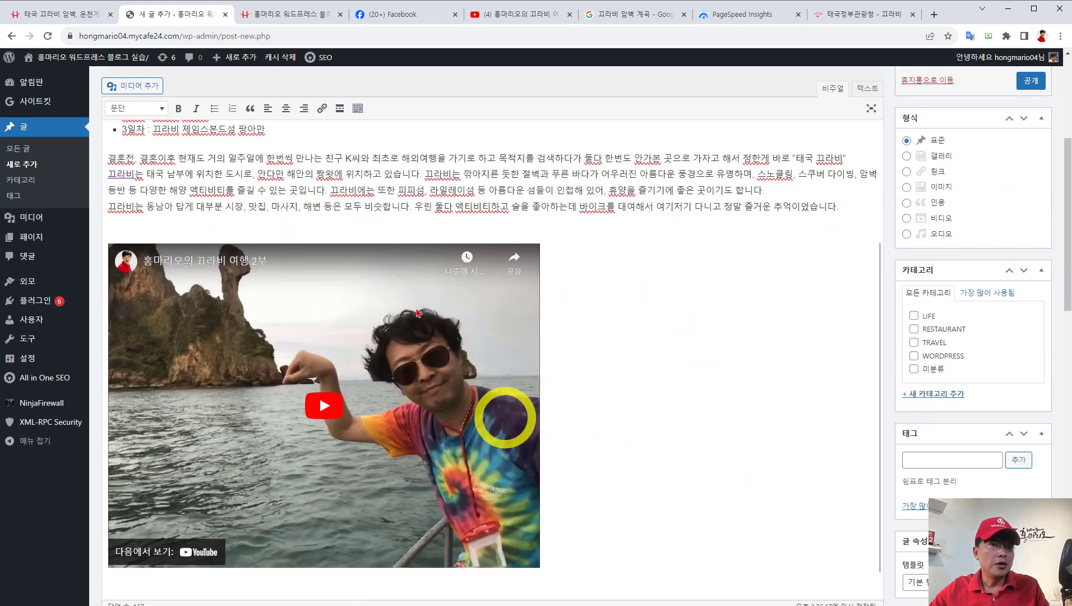
{"action": "scroll", "coordinate": [440, 418], "scroll_direction": "up", "scroll_amount": 5}
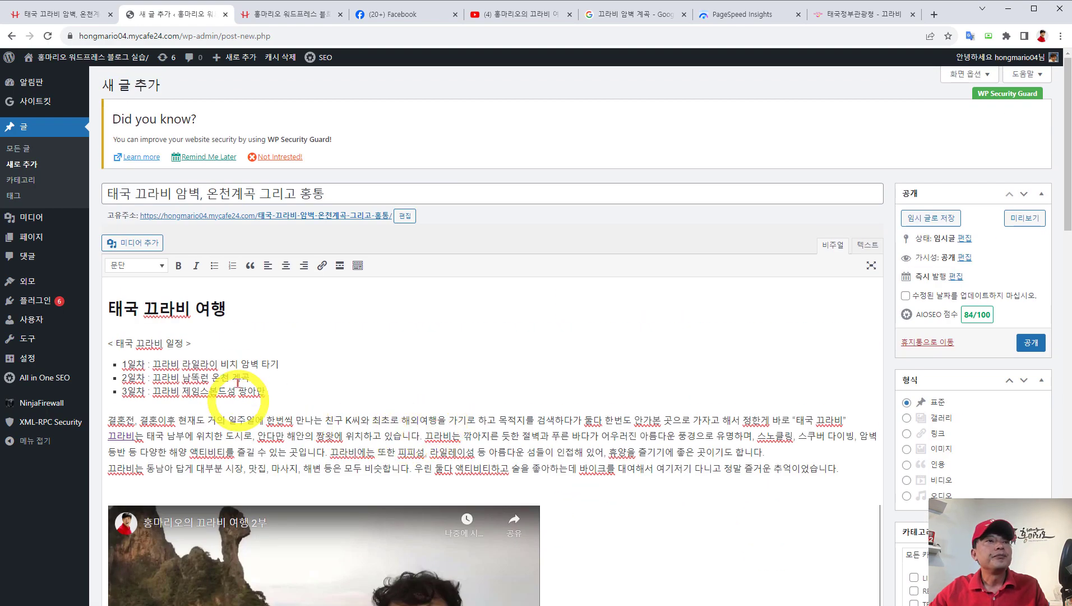
{"action": "scroll", "coordinate": [336, 403], "scroll_direction": "down", "scroll_amount": 7}
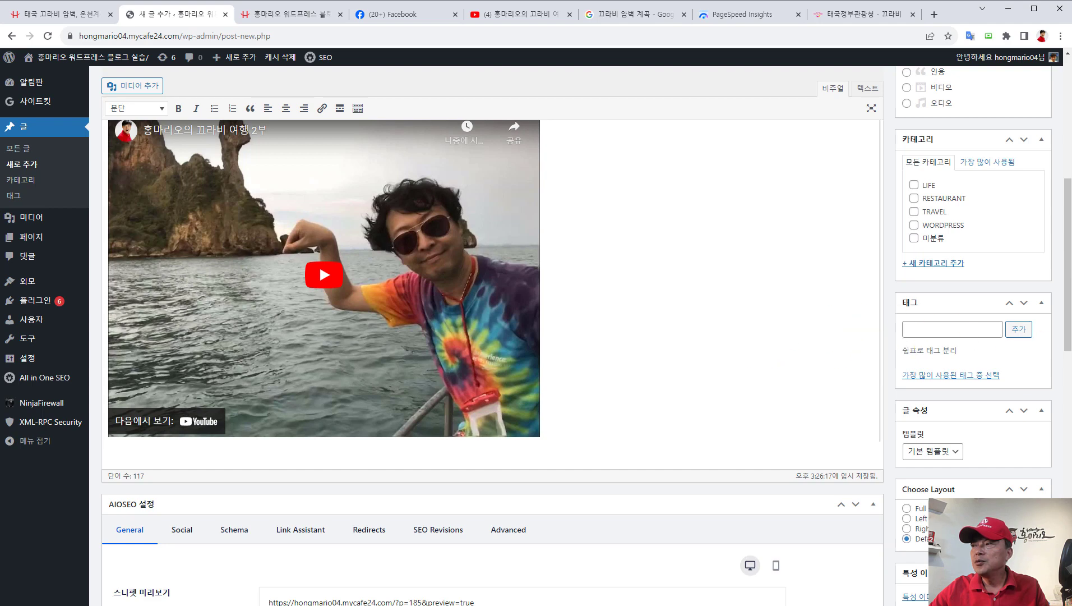
Step: Delete the embedded video from the draft and paste its YouTube address again in the same place
{"action": "left_click", "coordinate": [547, 432]}
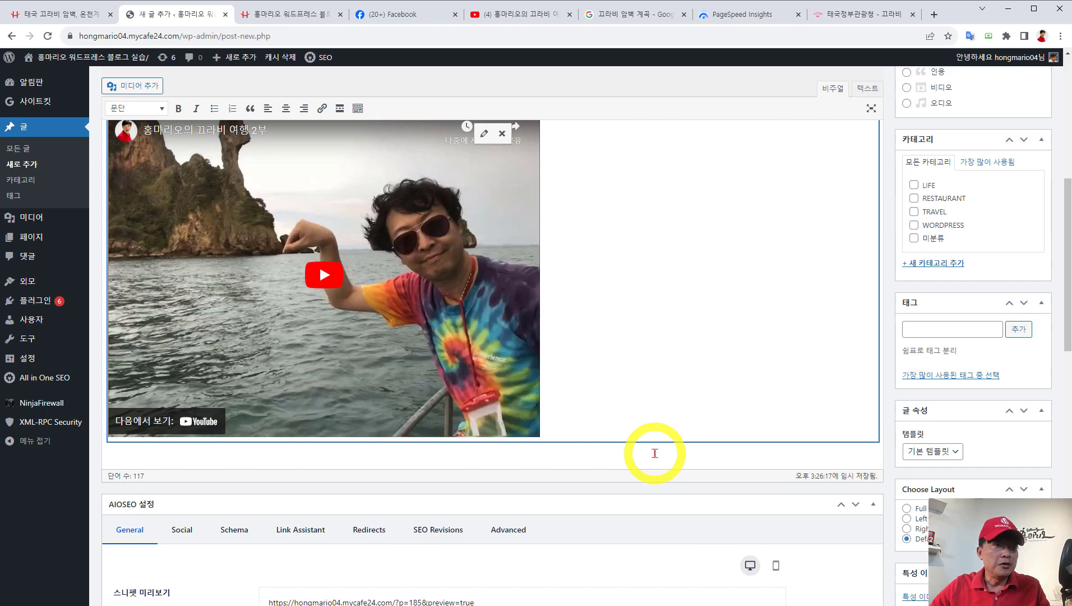
{"action": "key", "text": "Delete"}
{"action": "scroll", "coordinate": [626, 334], "scroll_direction": "up", "scroll_amount": 5}
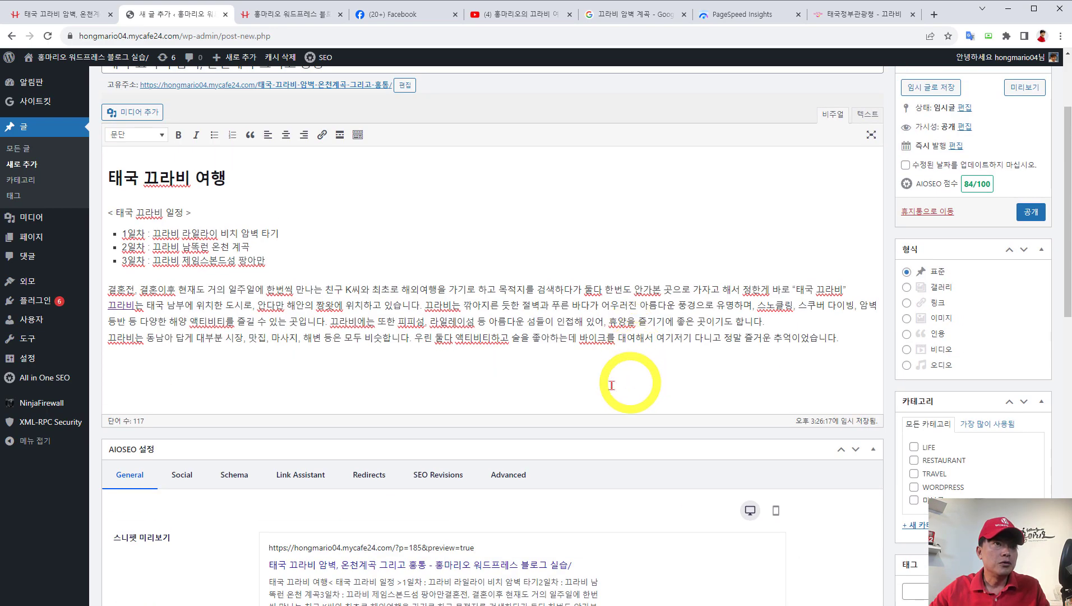
{"action": "right_click", "coordinate": [212, 380]}
{"action": "left_click", "coordinate": [250, 451]}
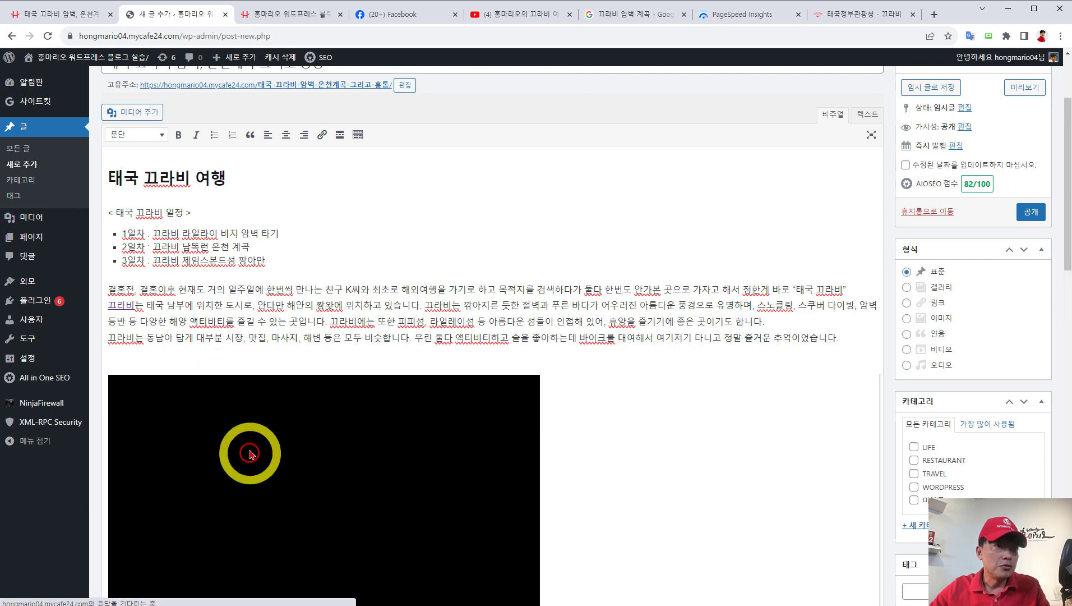
Step: Add two new lines below the embedded YouTube video in the draft
{"action": "scroll", "coordinate": [598, 472], "scroll_direction": "down", "scroll_amount": 5}
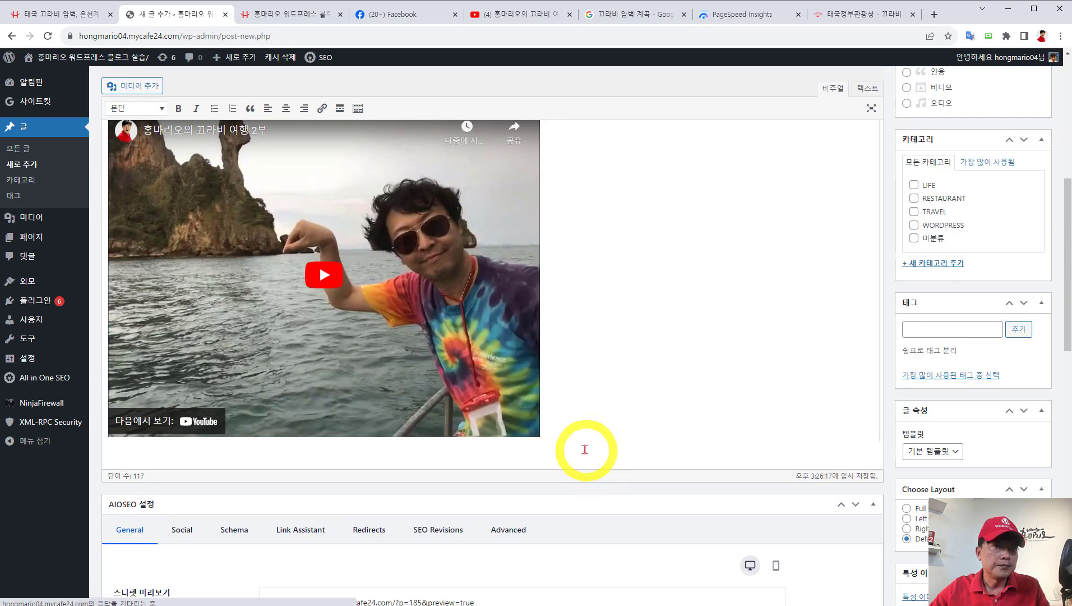
{"action": "left_click", "coordinate": [550, 435]}
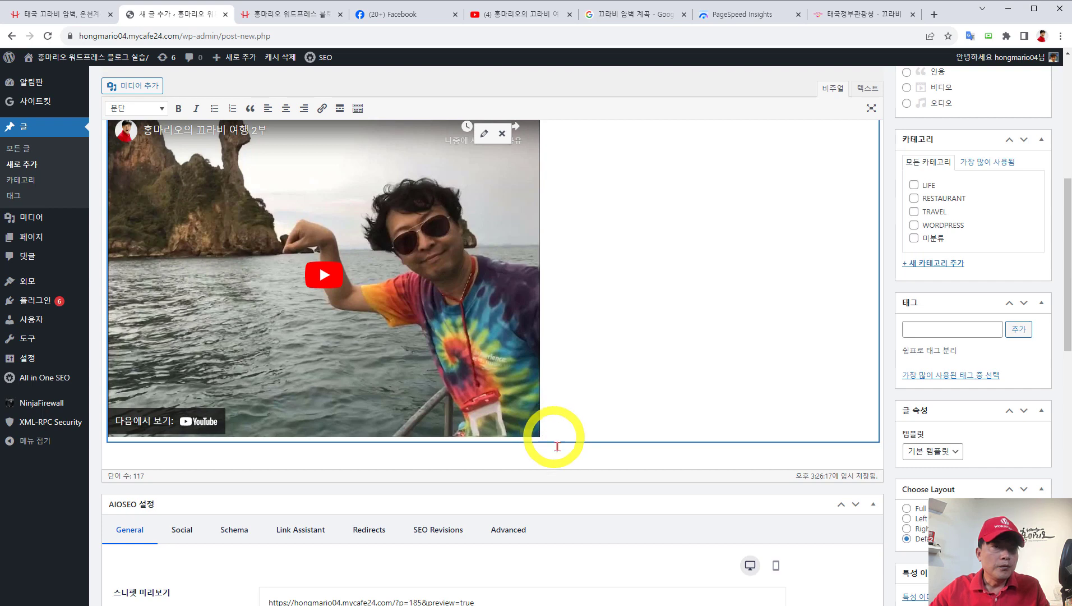
{"action": "left_click", "coordinate": [134, 453]}
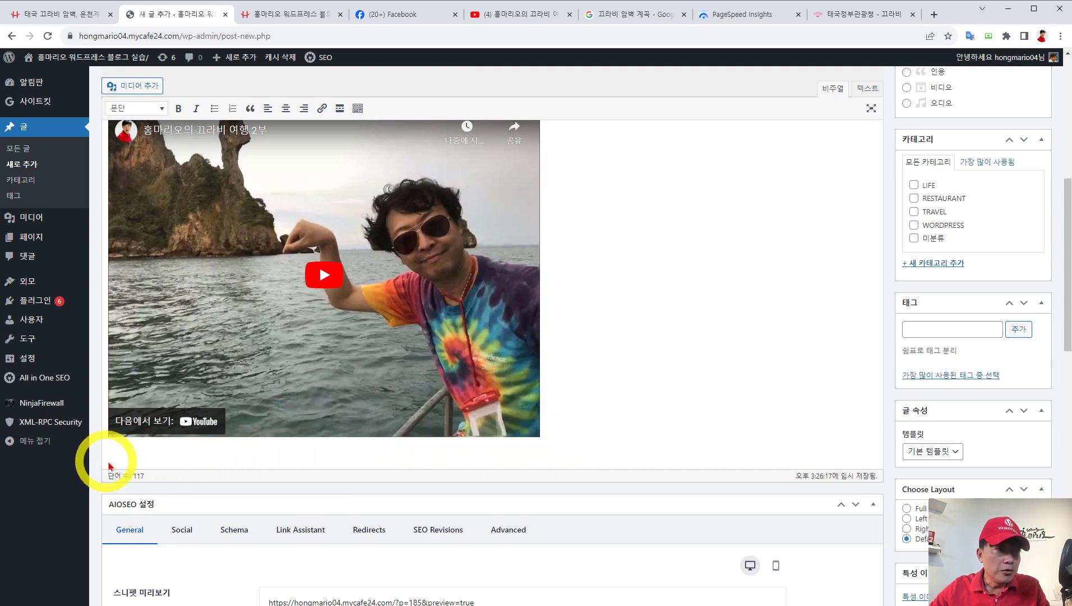
{"action": "left_click", "coordinate": [843, 444]}
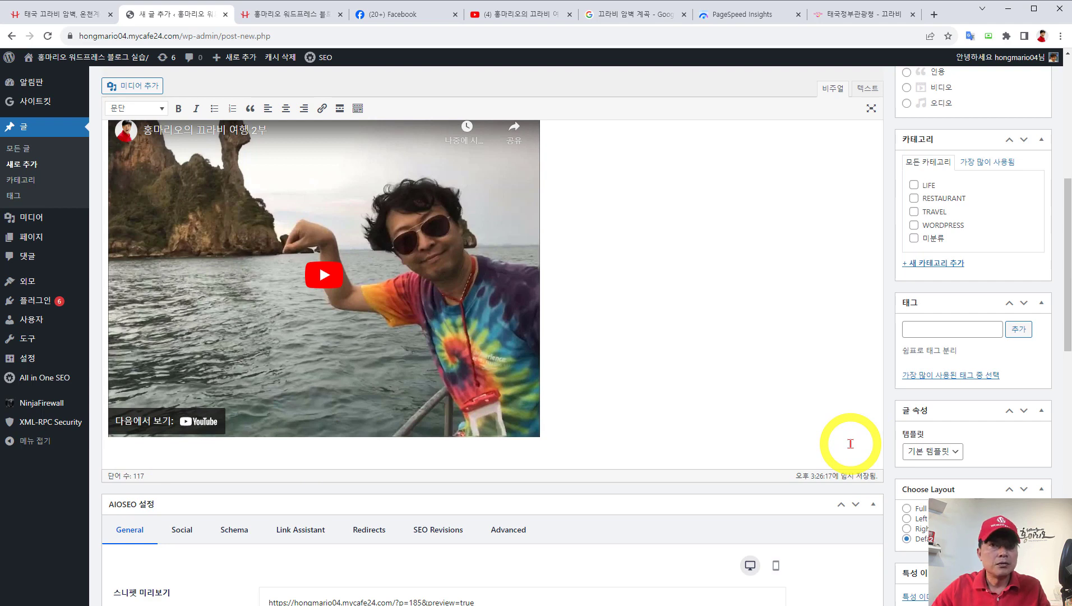
{"action": "key", "text": "Return"}
{"action": "key", "text": "Return"}
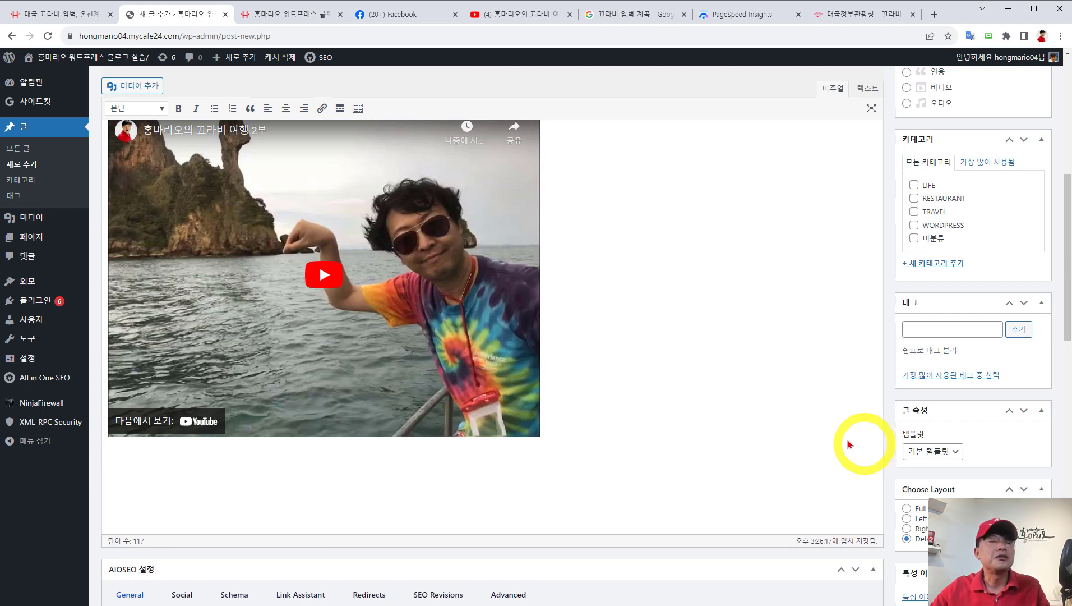
Step: View the draft's HTML source, return to visual editing and place the cursor below the embedded video
{"action": "left_click", "coordinate": [867, 90]}
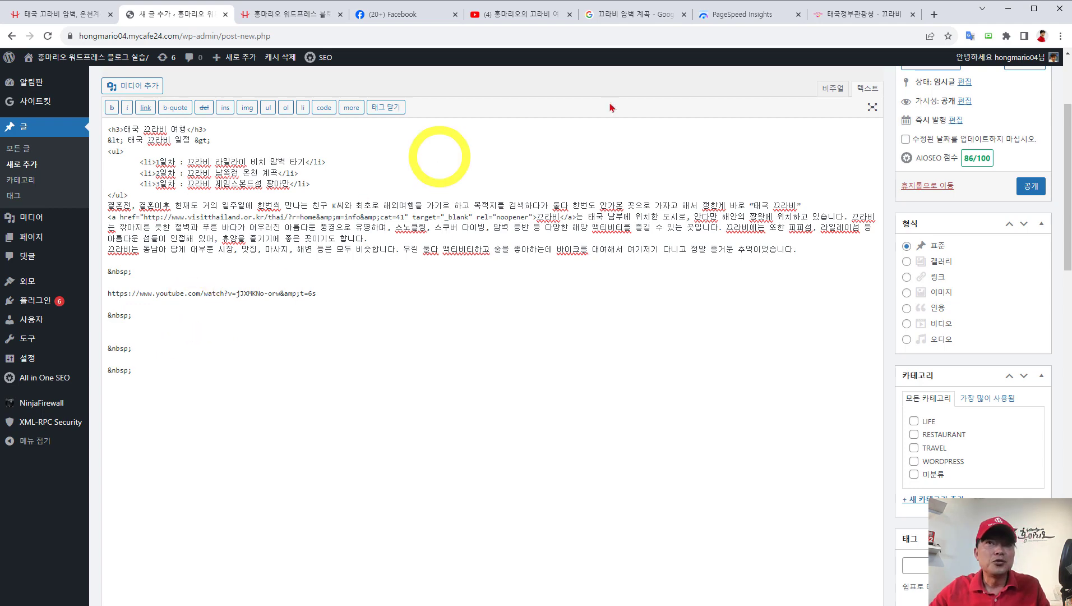
{"action": "left_click", "coordinate": [836, 88]}
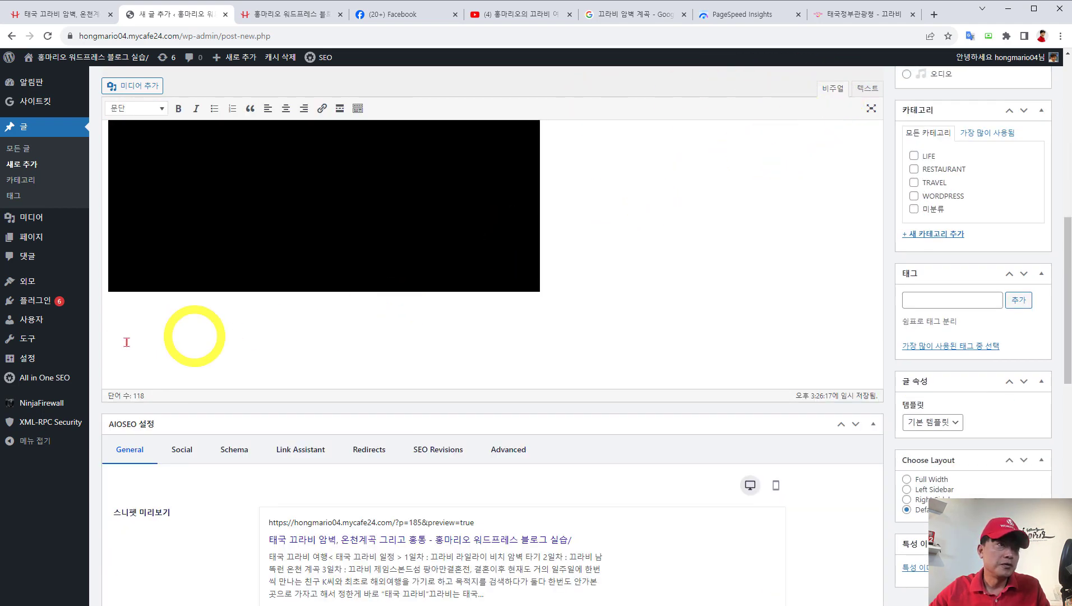
{"action": "left_click", "coordinate": [107, 311]}
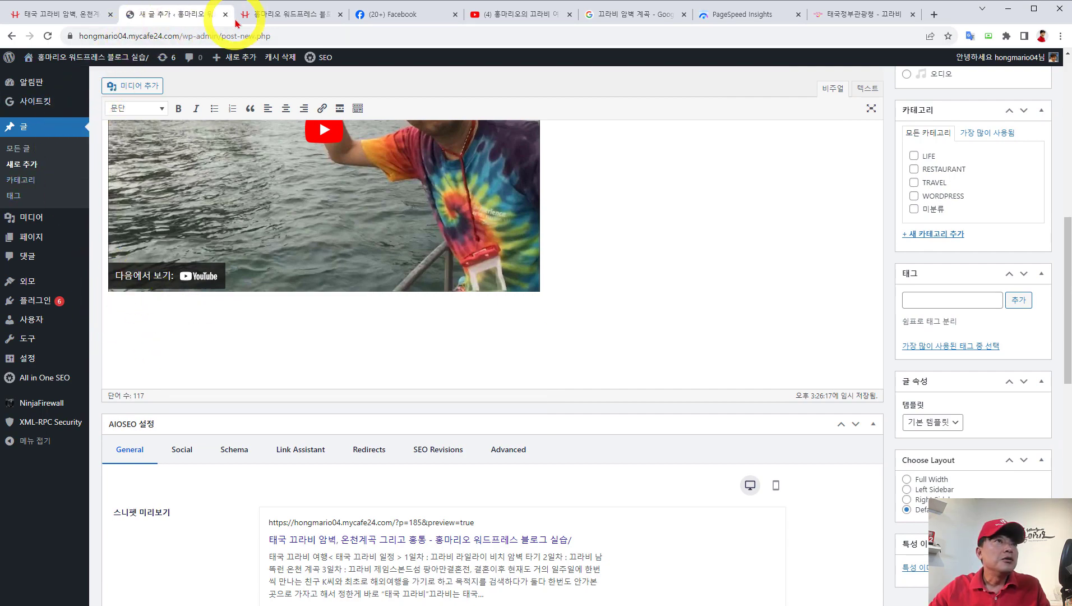
Step: Copy the "끄라비 암벽타기" heading and its text below the video in the example Krabi post
{"action": "left_click", "coordinate": [70, 15]}
{"action": "left_click", "coordinate": [448, 290]}
{"action": "scroll", "coordinate": [448, 376], "scroll_direction": "down", "scroll_amount": 5}
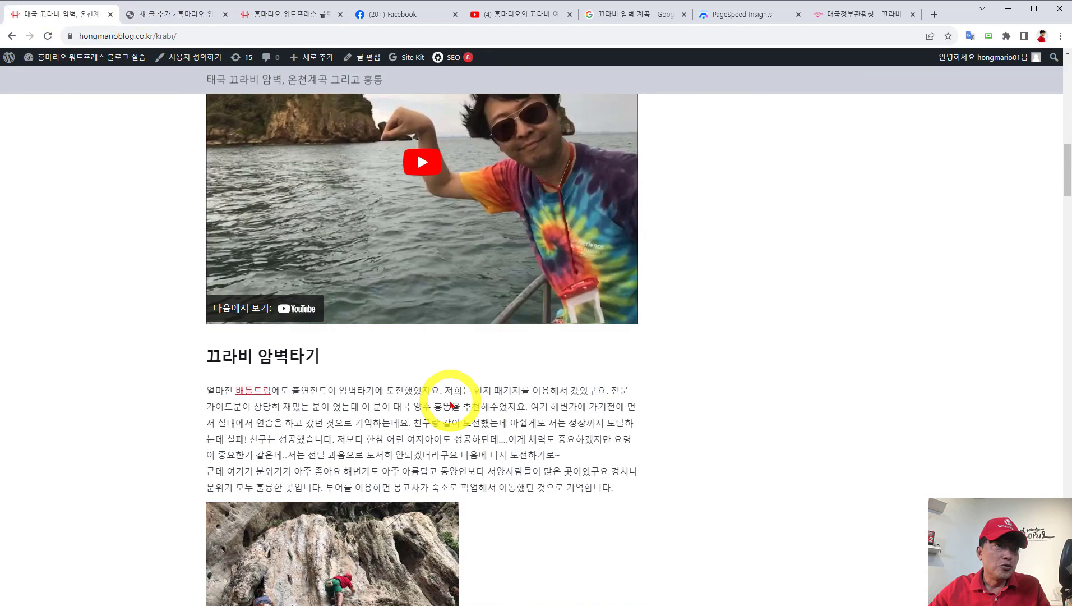
{"action": "left_click_drag", "start_coordinate": [204, 354], "coordinate": [639, 487]}
{"action": "key", "text": "ctrl+c"}
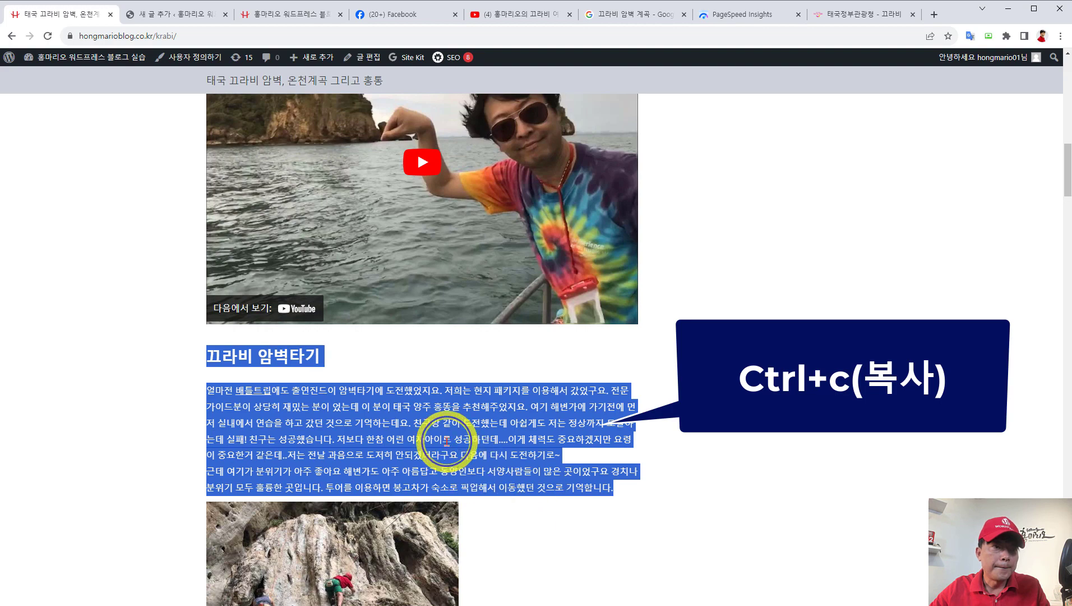
{"action": "right_click", "coordinate": [470, 436]}
{"action": "left_click", "coordinate": [473, 443]}
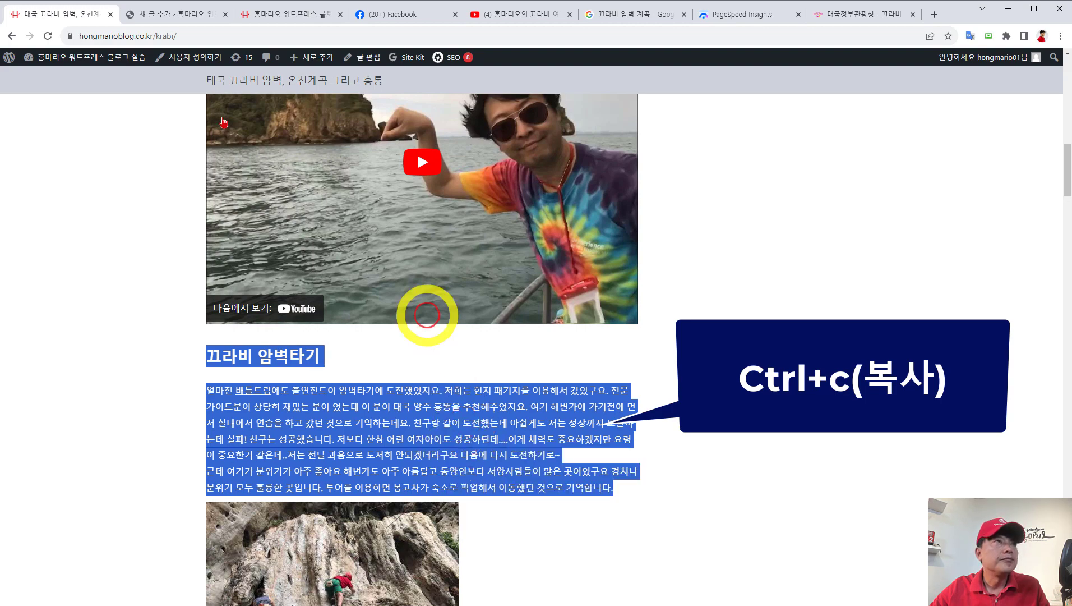
Step: Paste the copied "끄라비 암벽타기" section below the video in the draft and add a new line after it
{"action": "left_click", "coordinate": [156, 25]}
{"action": "left_click", "coordinate": [156, 337]}
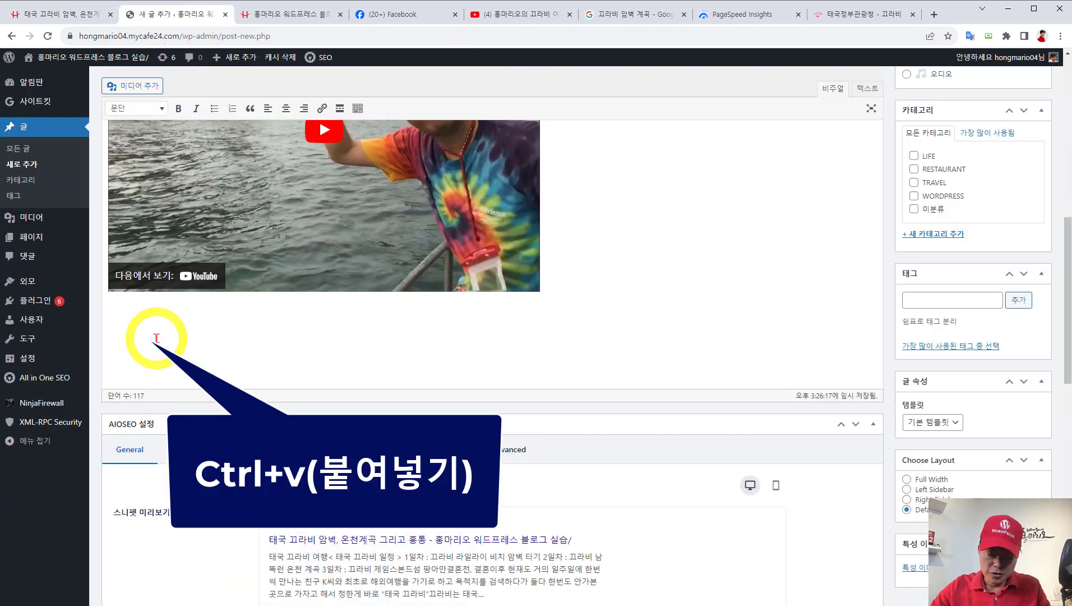
{"action": "key", "text": "ctrl+v"}
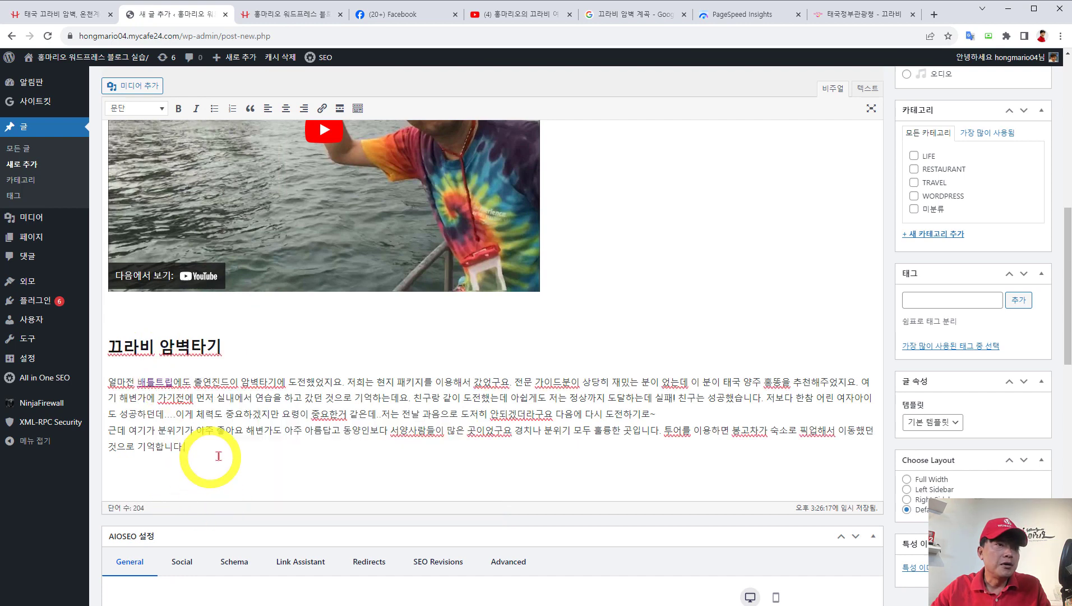
{"action": "key", "text": "Return"}
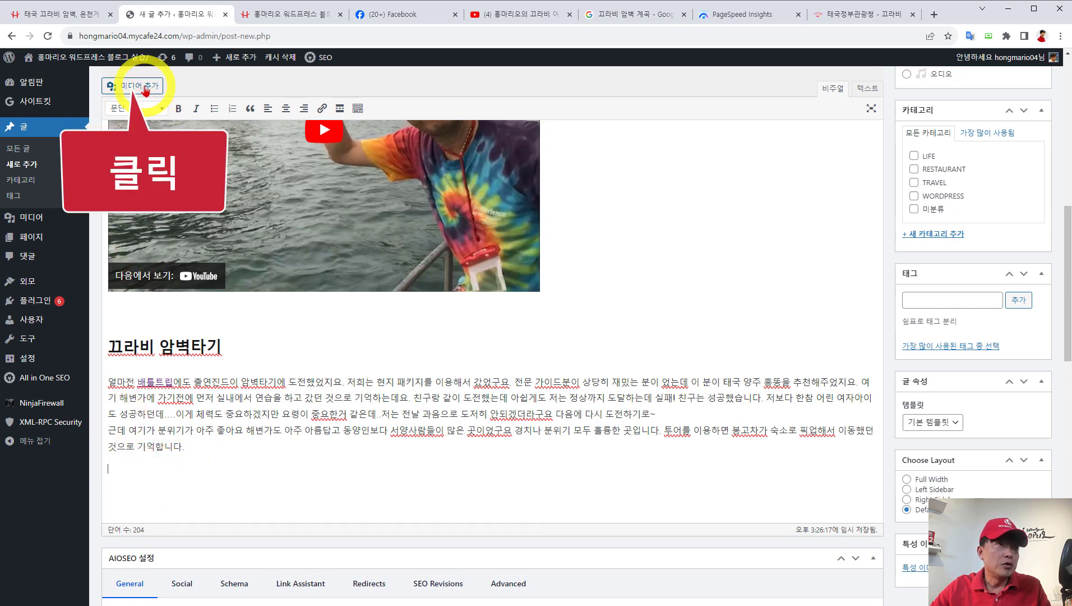
Step: Insert the media library image "13-태국남부-끄라비여행.jpg" below the rock-climbing text at full size, 800 × 533
{"action": "left_click", "coordinate": [145, 89]}
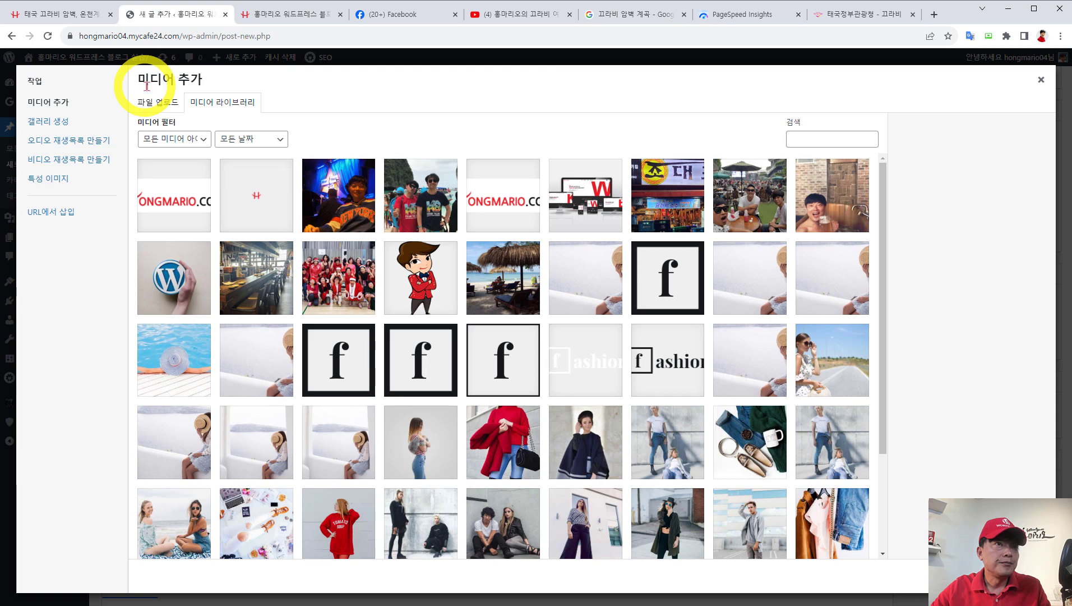
{"action": "left_click", "coordinate": [429, 203]}
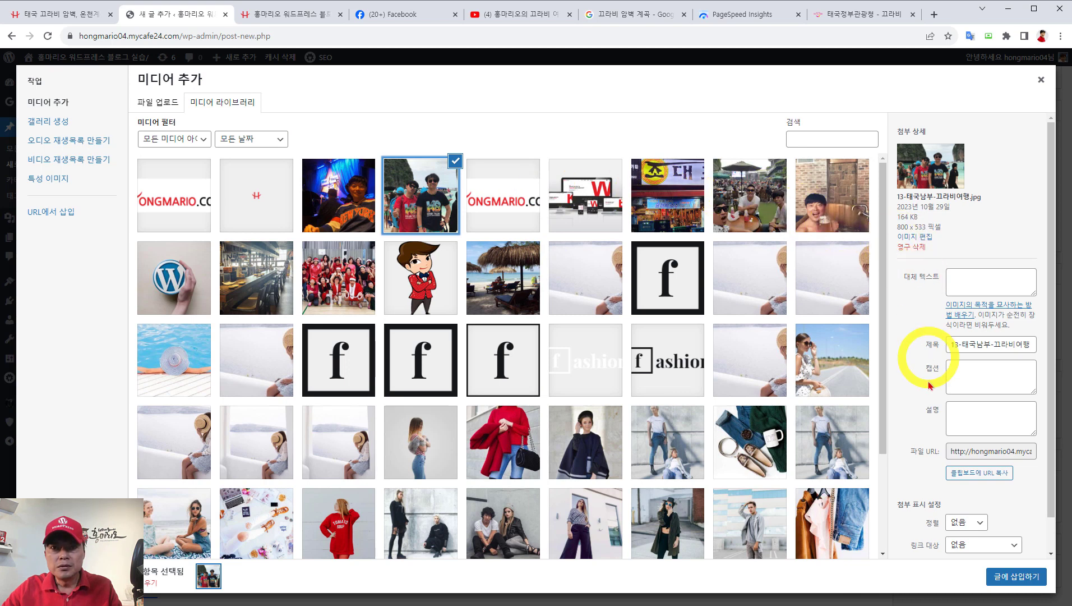
{"action": "scroll", "coordinate": [939, 446], "scroll_direction": "down", "scroll_amount": 1}
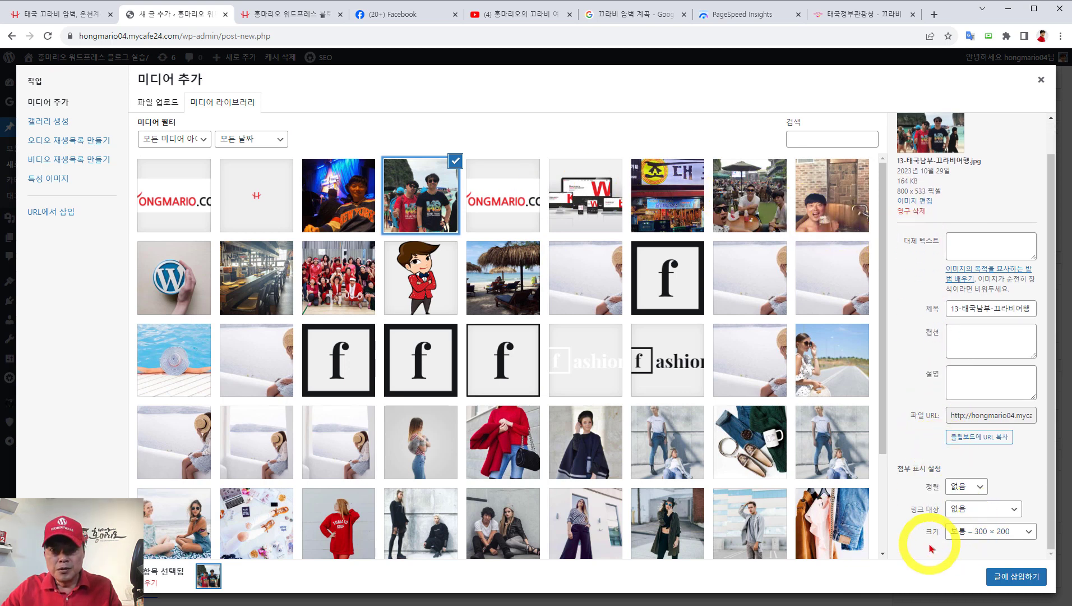
{"action": "left_click", "coordinate": [987, 532]}
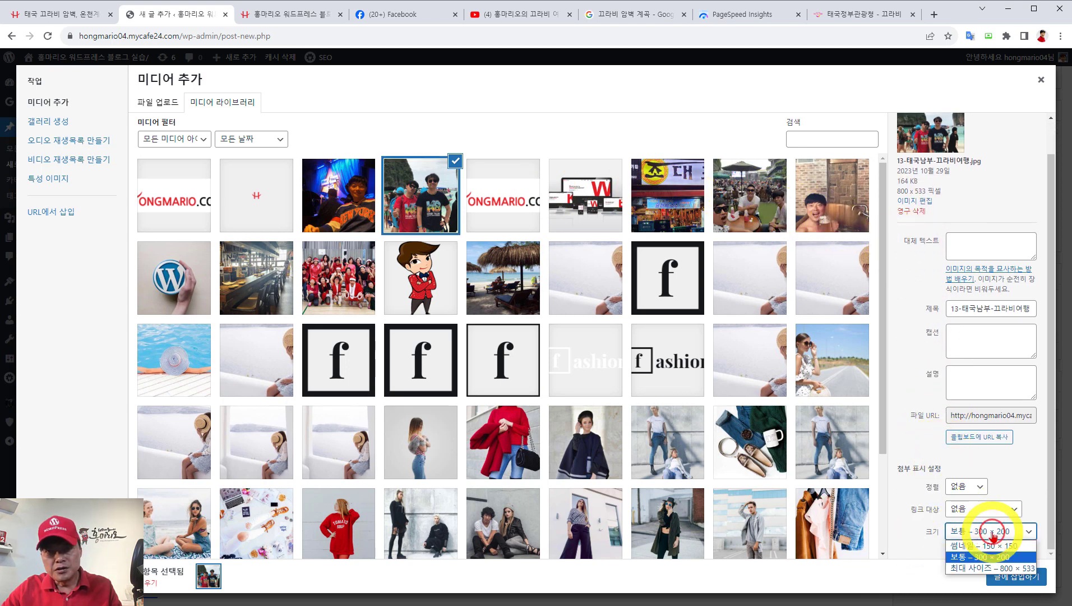
{"action": "left_click", "coordinate": [975, 568]}
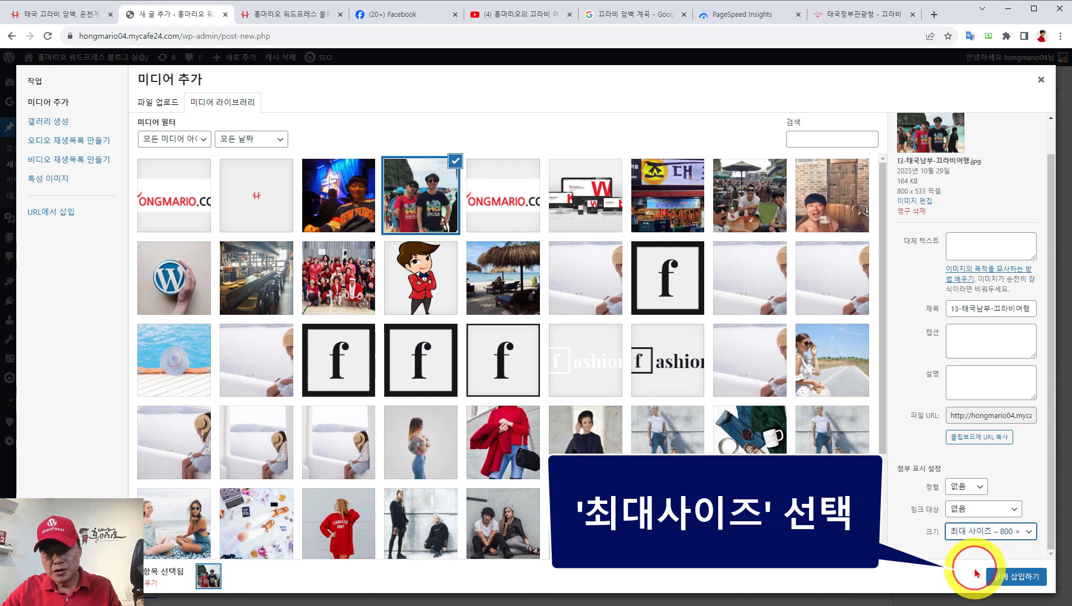
{"action": "left_click", "coordinate": [1020, 577]}
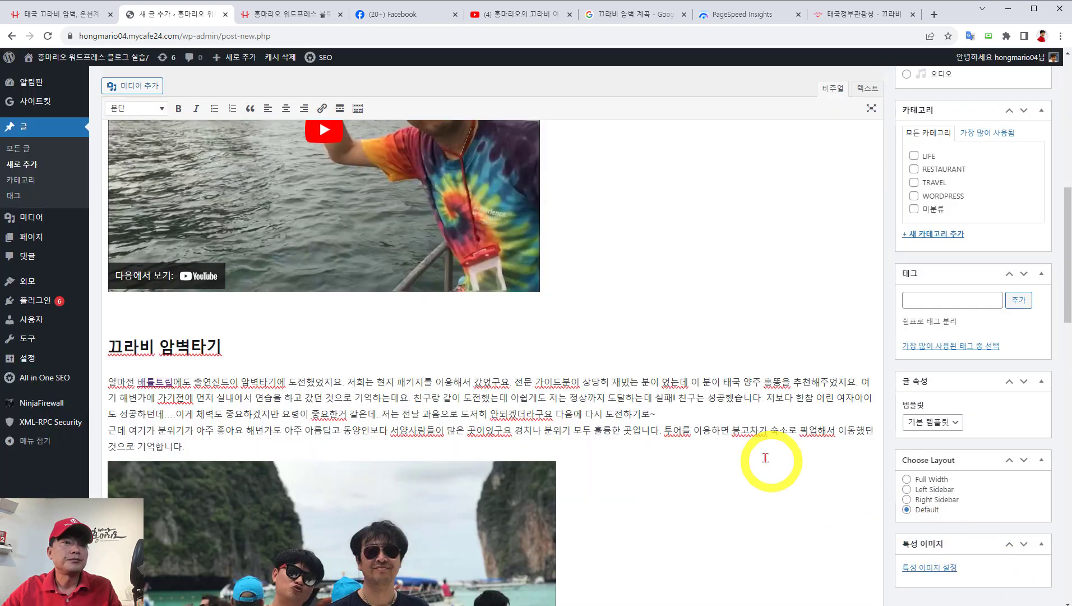
Step: Open the inserted image's details for editing and set its alternative text to "끄라비 007섬"
{"action": "scroll", "coordinate": [673, 306], "scroll_direction": "up", "scroll_amount": 2}
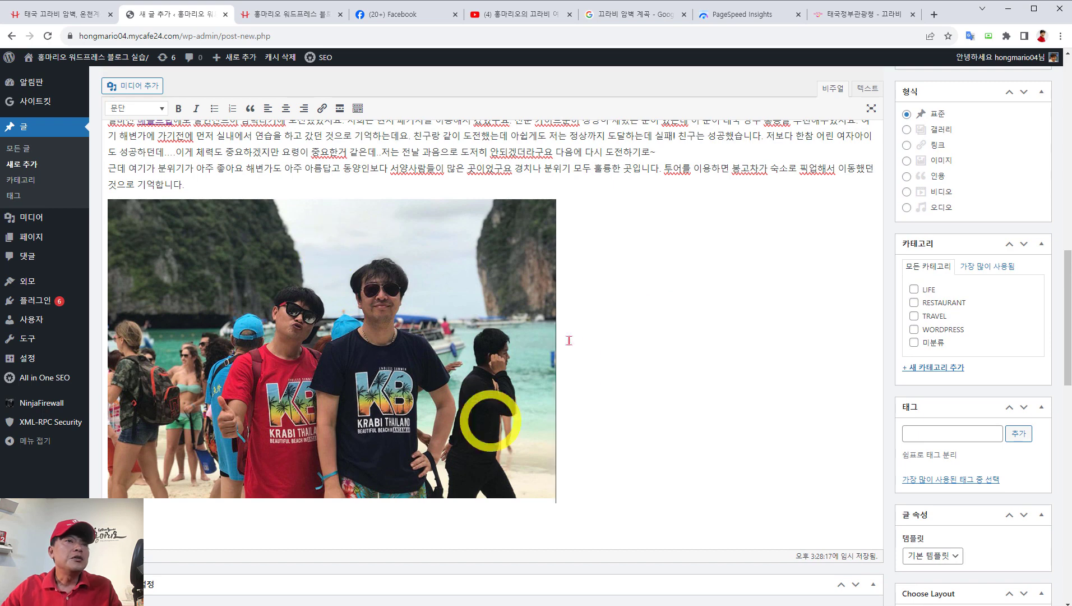
{"action": "left_click", "coordinate": [342, 325]}
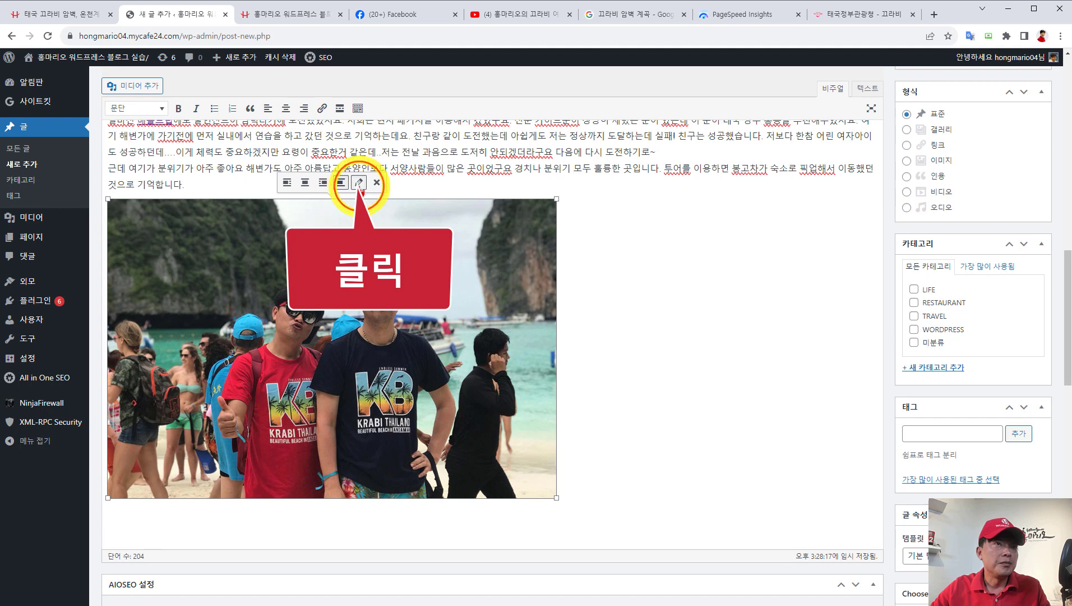
{"action": "left_click", "coordinate": [360, 183]}
{"action": "left_click", "coordinate": [276, 106]}
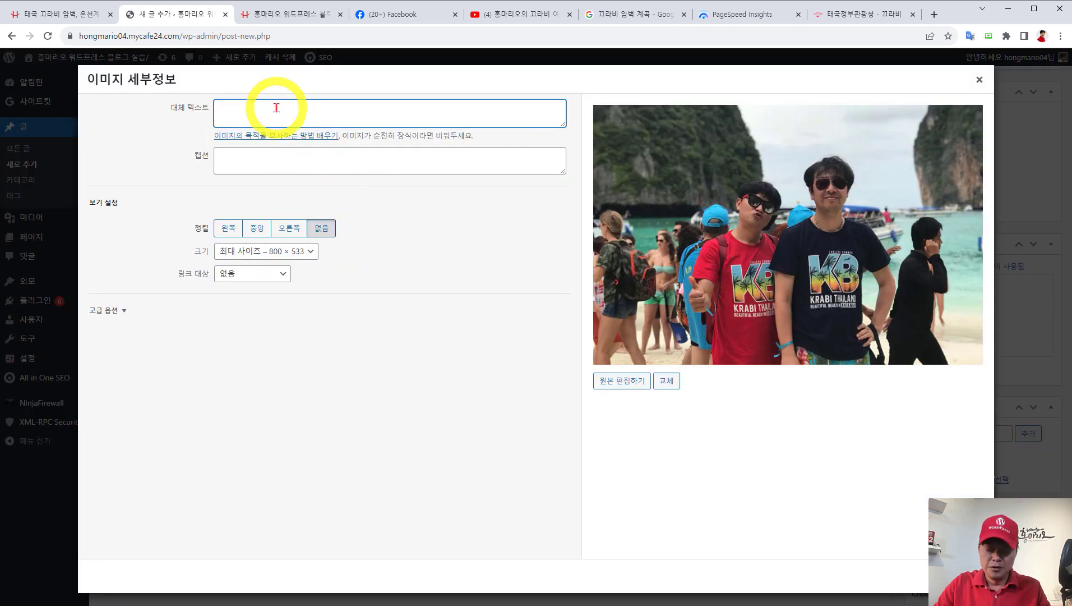
{"action": "type", "text": "끄라비 007섬"}
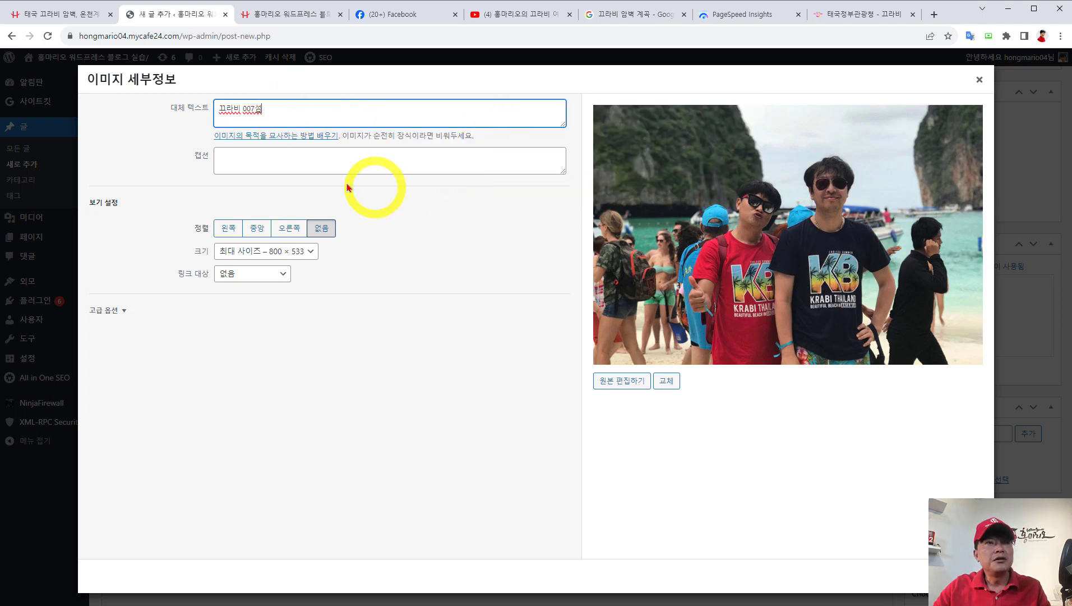
Step: Copy the alternative text "끄라비 007섬" into the image's caption and update the image
{"action": "left_click_drag", "start_coordinate": [280, 111], "coordinate": [191, 109]}
{"action": "key", "text": "ctrl+c"}
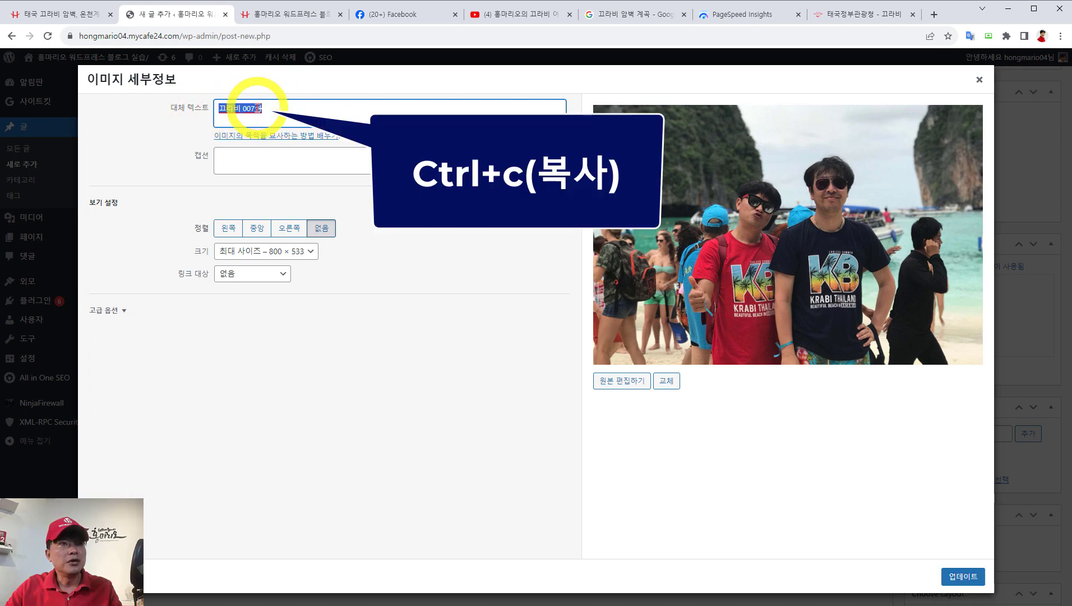
{"action": "right_click", "coordinate": [263, 115]}
{"action": "left_click", "coordinate": [279, 144]}
{"action": "left_click", "coordinate": [268, 163]}
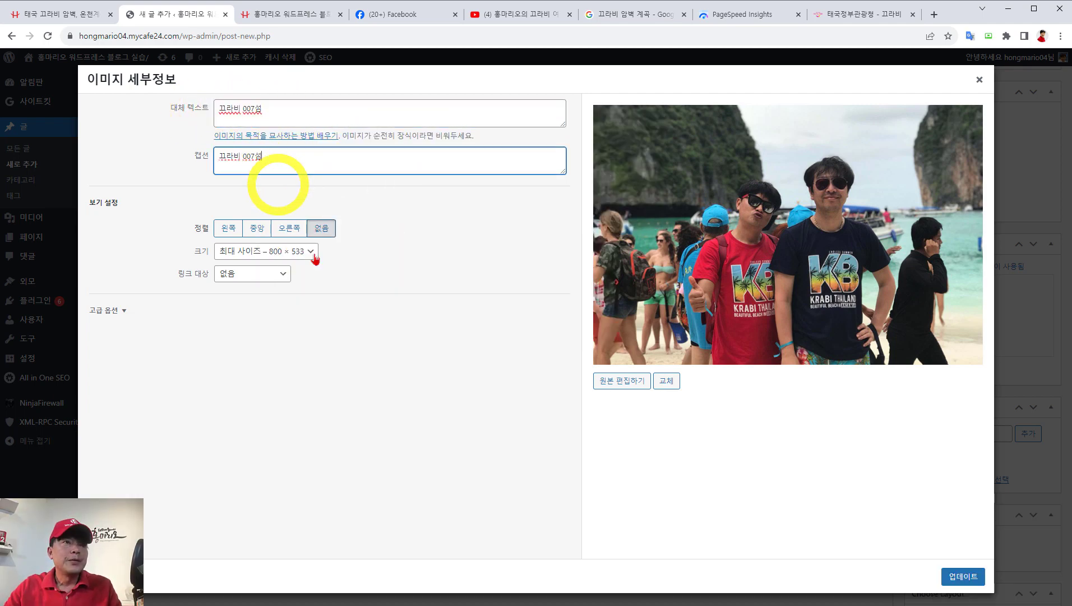
{"action": "left_click", "coordinate": [970, 583]}
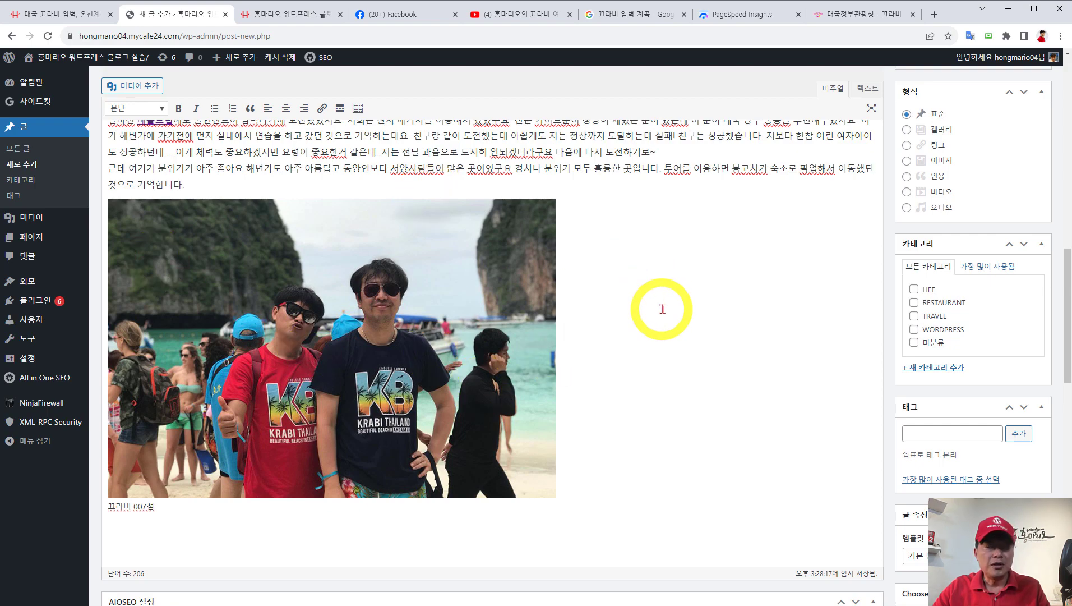
Step: Copy the text under the "끄라비 암벽타기" heading in the draft, without the heading
{"action": "scroll", "coordinate": [680, 318], "scroll_direction": "down", "scroll_amount": 6}
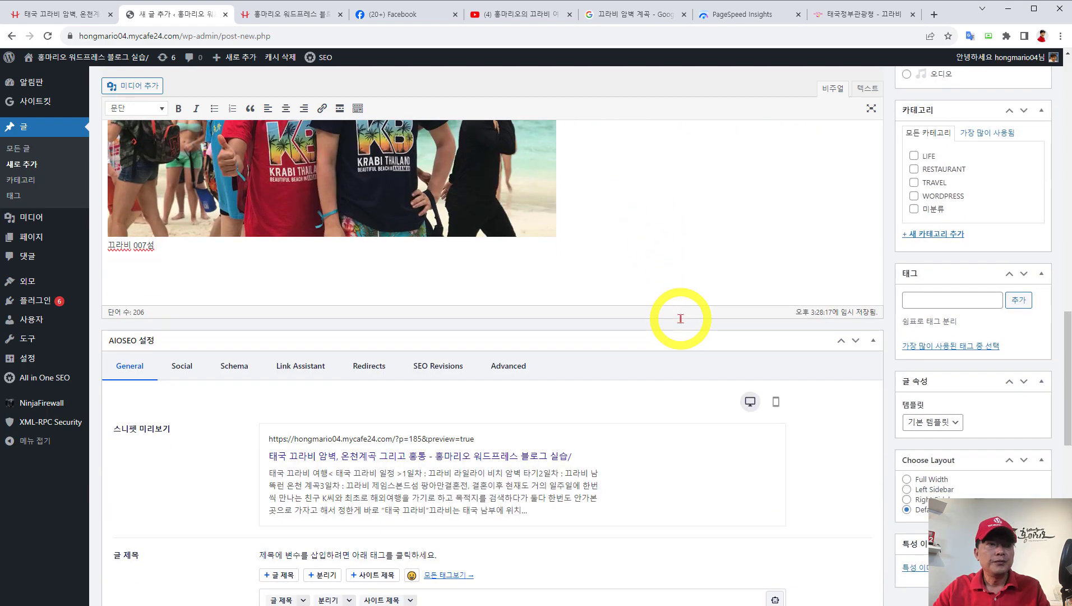
{"action": "scroll", "coordinate": [676, 321], "scroll_direction": "up", "scroll_amount": 4}
{"action": "scroll", "coordinate": [414, 232], "scroll_direction": "up", "scroll_amount": 5}
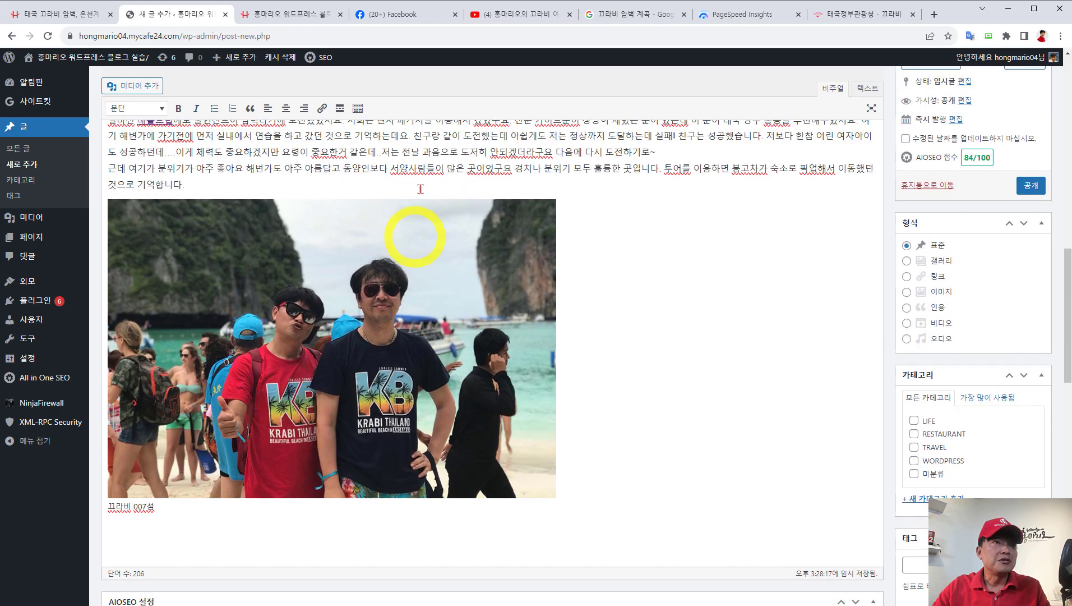
{"action": "left_click_drag", "start_coordinate": [210, 319], "coordinate": [95, 229]}
{"action": "key", "text": "ctrl+c"}
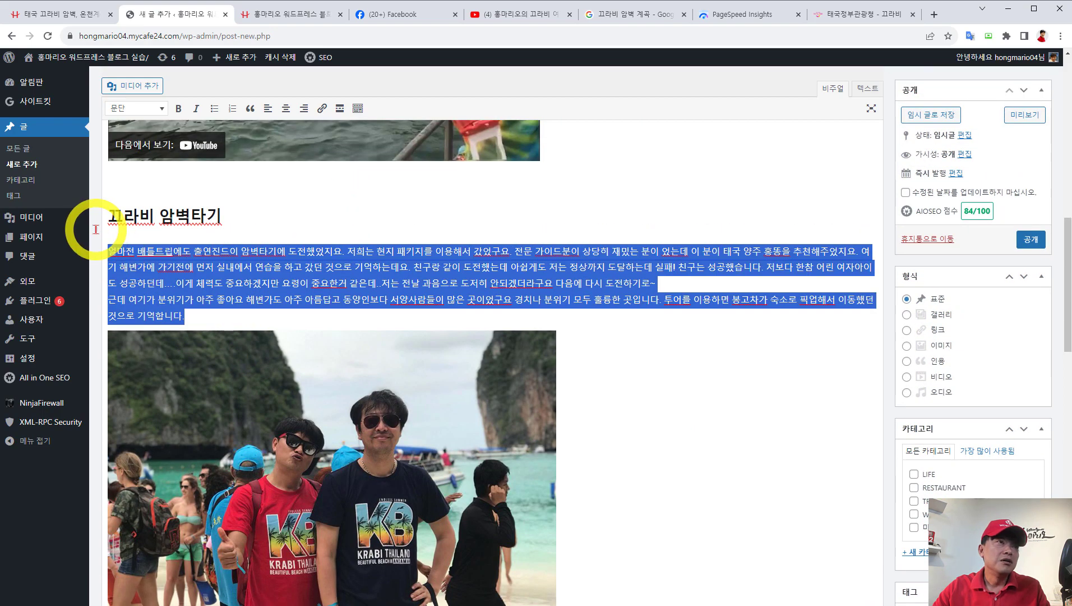
{"action": "right_click", "coordinate": [311, 275]}
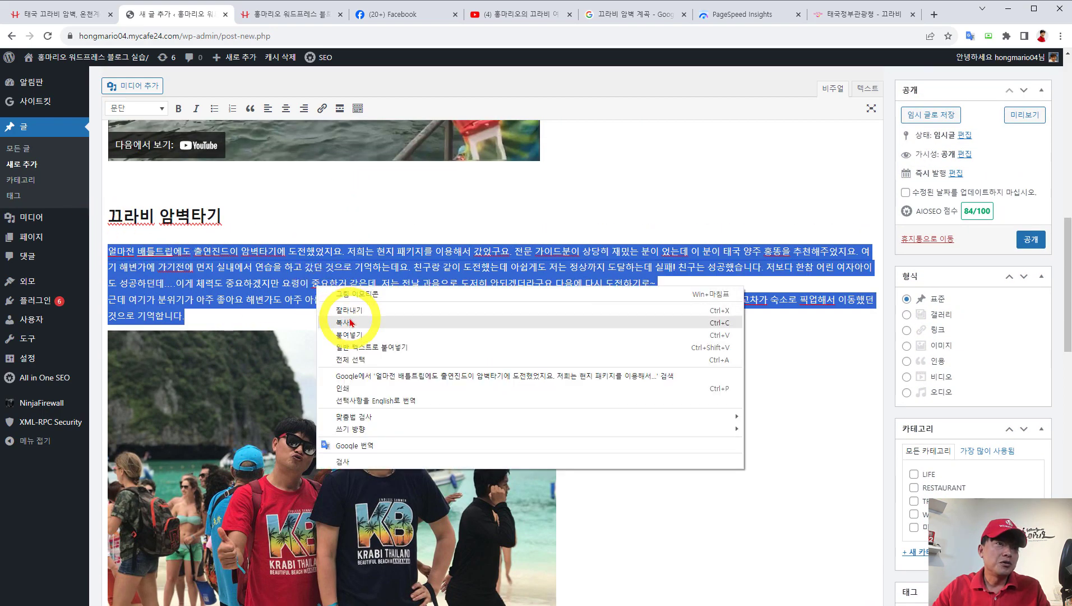
{"action": "left_click", "coordinate": [359, 313]}
Step: Paste the copied rock-climbing text three times below the image caption, separated by line breaks
{"action": "scroll", "coordinate": [598, 509], "scroll_direction": "down", "scroll_amount": 6}
{"action": "left_click", "coordinate": [167, 275]}
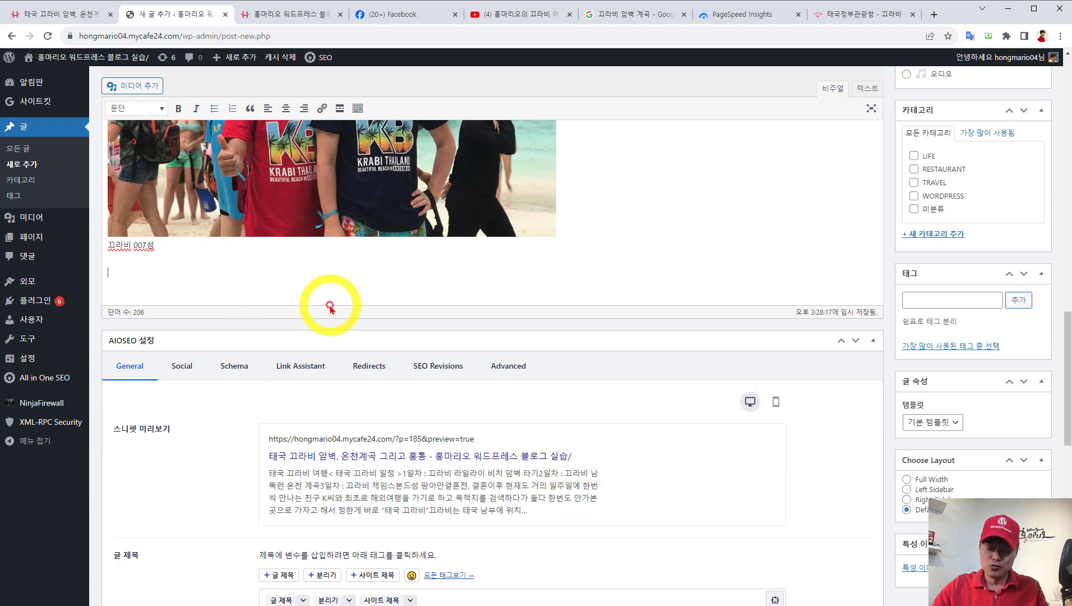
{"action": "key", "text": "ctrl+v"}
{"action": "key", "text": "Return"}
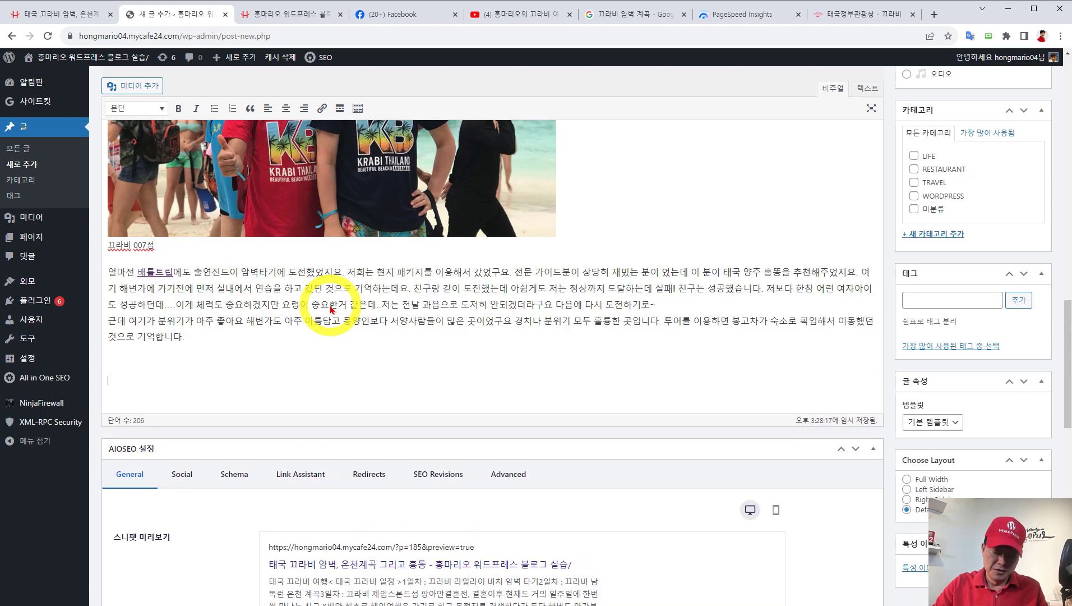
{"action": "key", "text": "ctrl+v"}
{"action": "key", "text": "Return"}
{"action": "key", "text": "ctrl+v"}
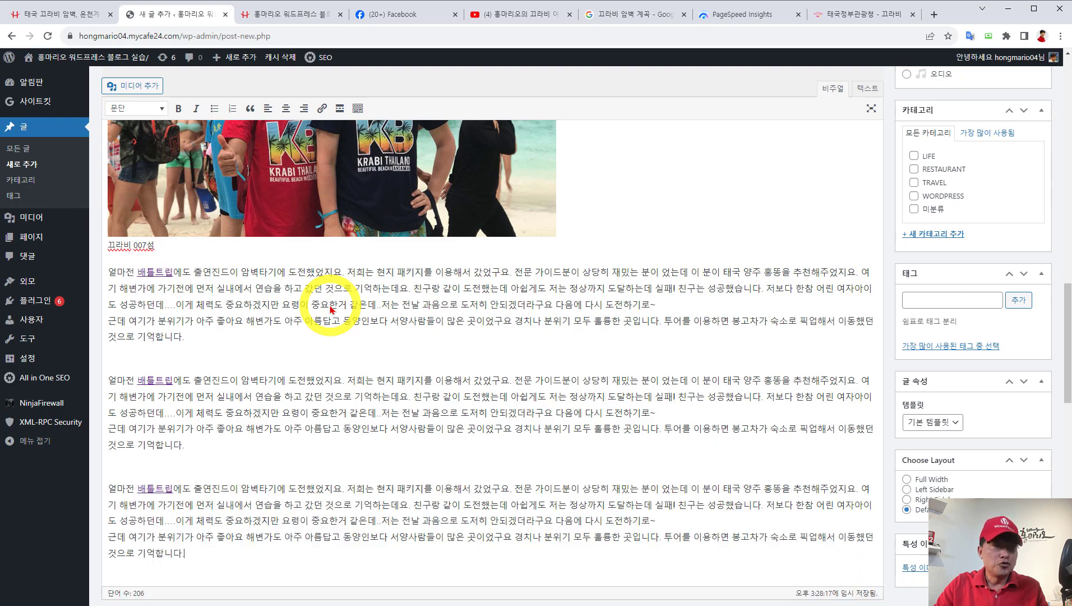
Step: Open Saramin's character-count and spell-check page (글자수세기/맞춤법) in a new tab and return to the draft post
{"action": "scroll", "coordinate": [448, 381], "scroll_direction": "up", "scroll_amount": 20}
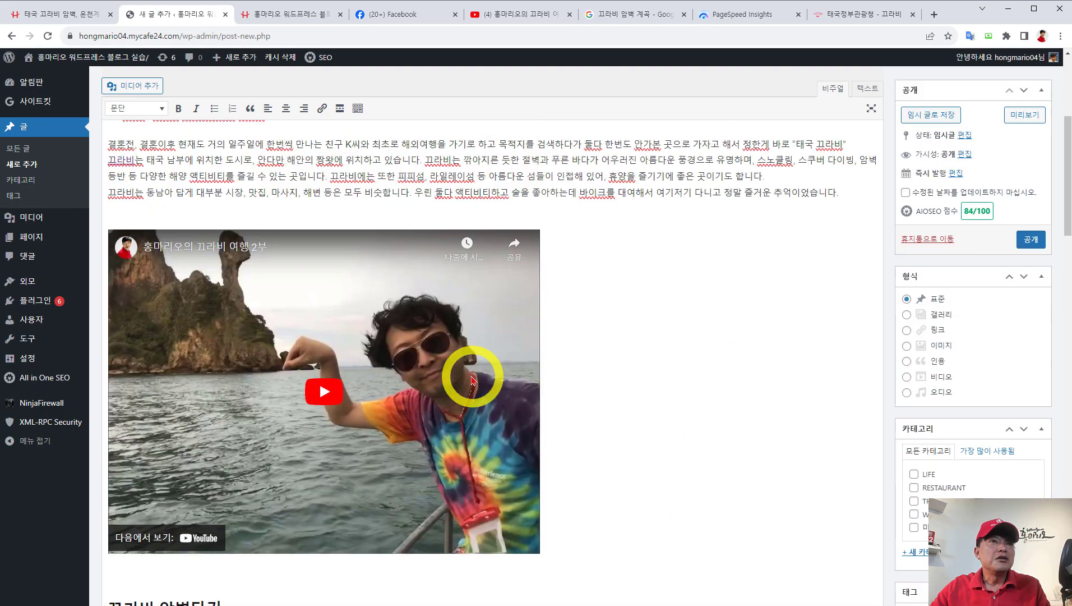
{"action": "scroll", "coordinate": [488, 521], "scroll_direction": "down", "scroll_amount": 5}
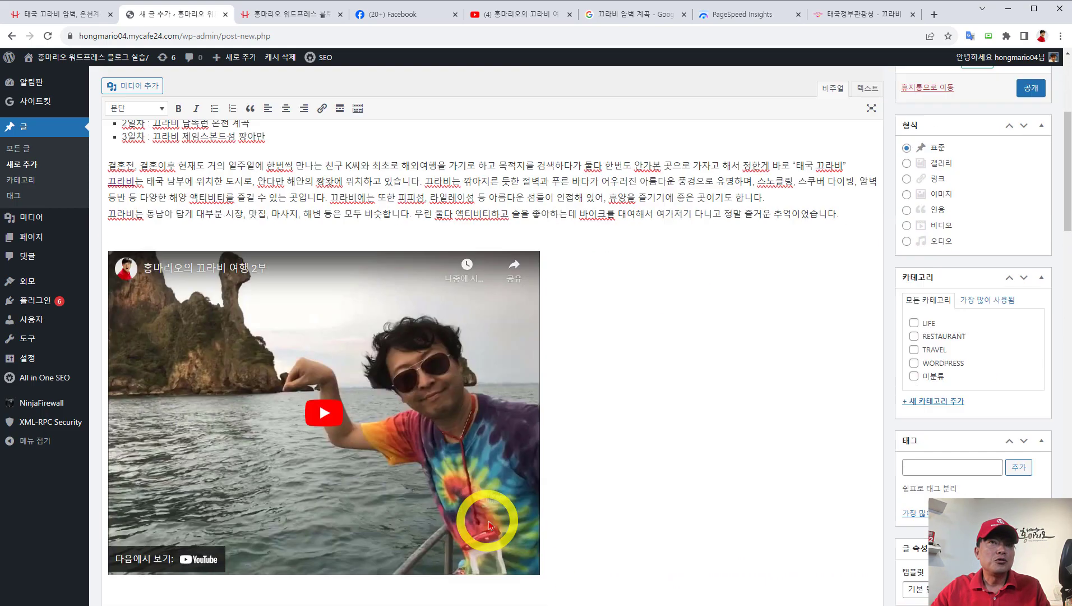
{"action": "scroll", "coordinate": [561, 502], "scroll_direction": "up", "scroll_amount": 5}
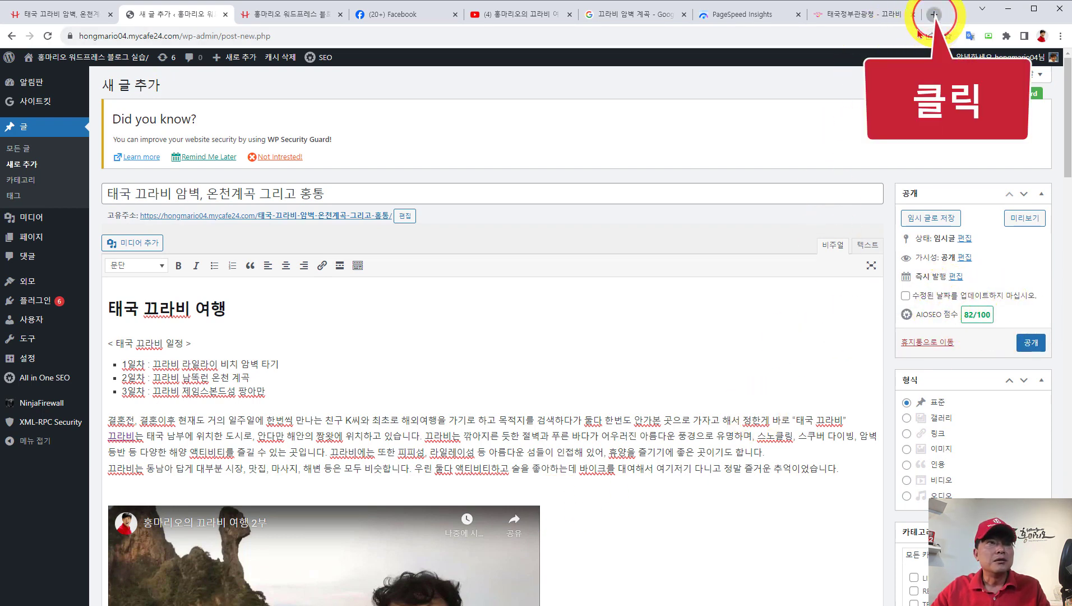
{"action": "left_click", "coordinate": [934, 16]}
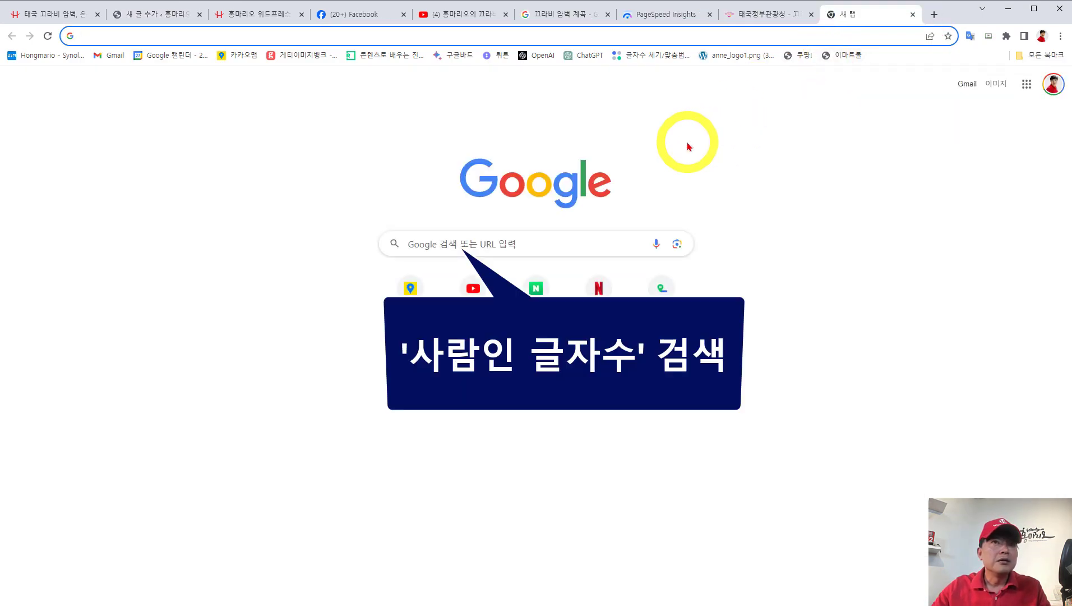
{"action": "left_click", "coordinate": [662, 61]}
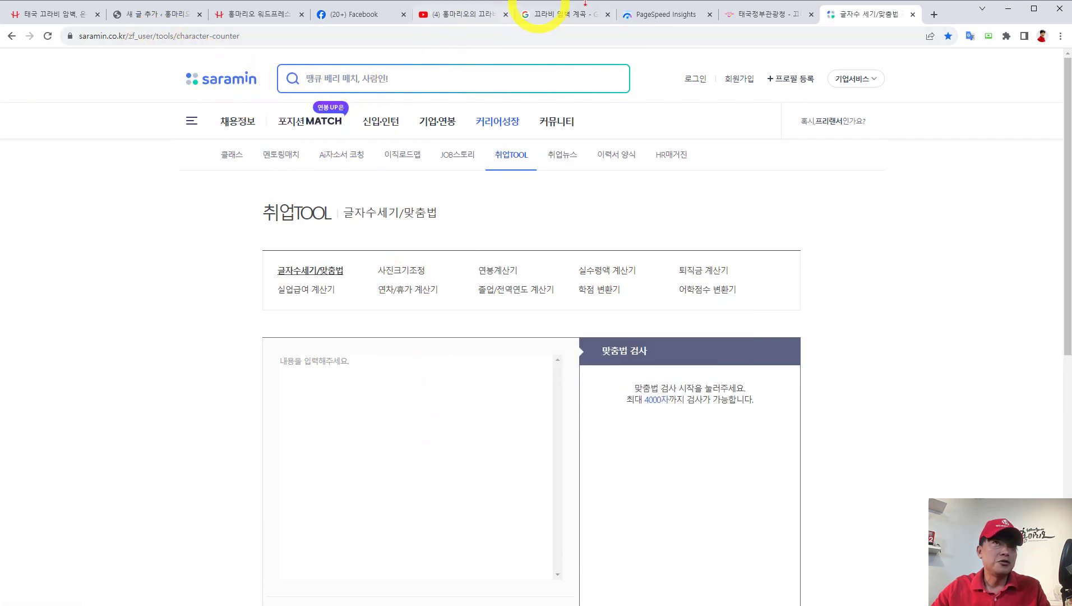
{"action": "left_click", "coordinate": [178, 16]}
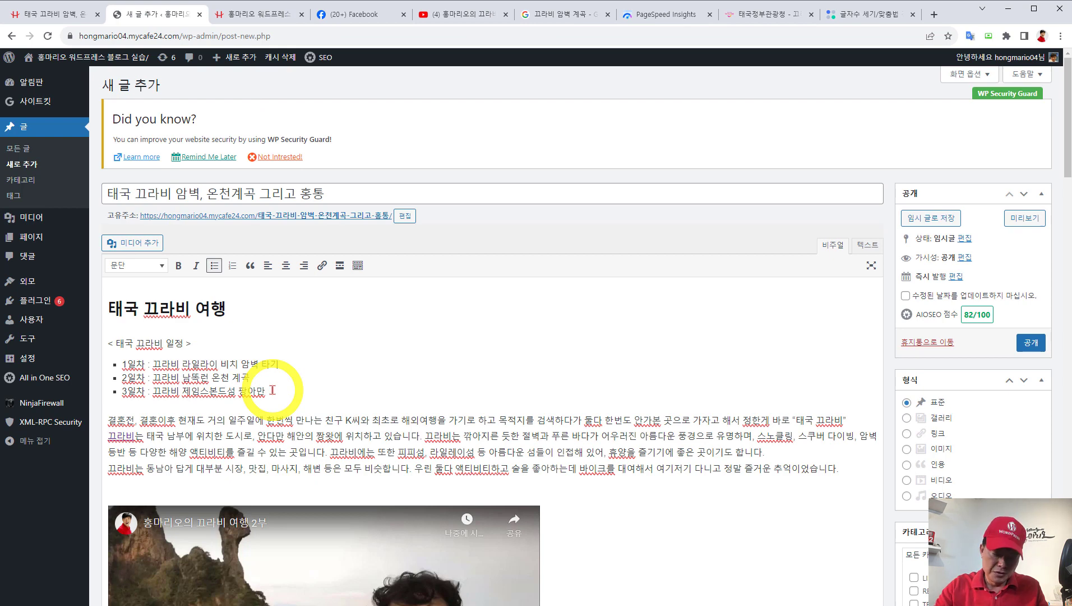
Step: Copy the whole content of the draft post and paste it into Saramin's character counter to check its length
{"action": "key", "text": "ctrl+a"}
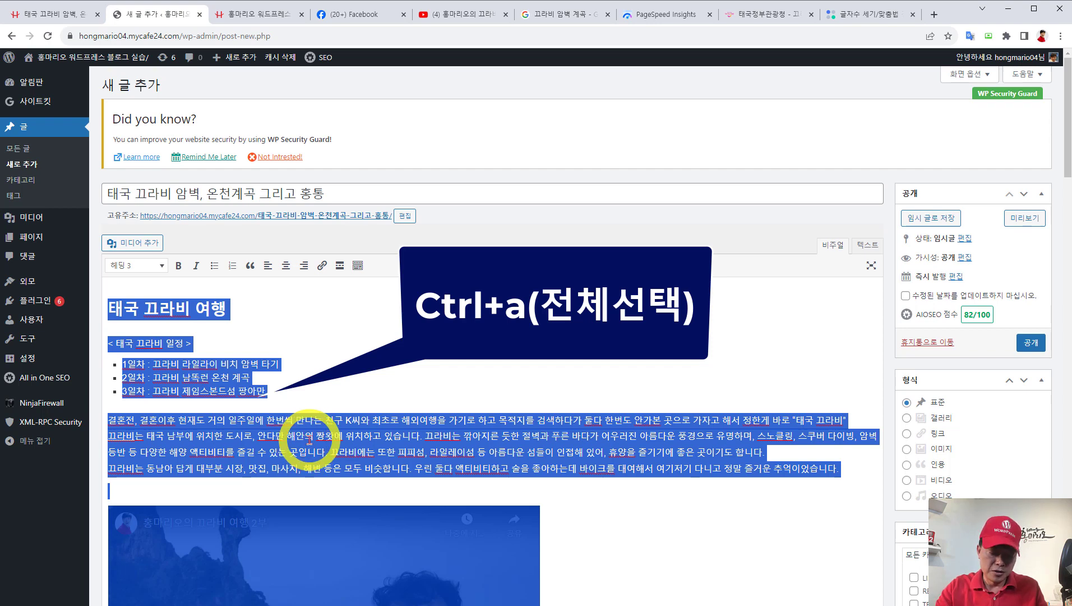
{"action": "key", "text": "ctrl+c"}
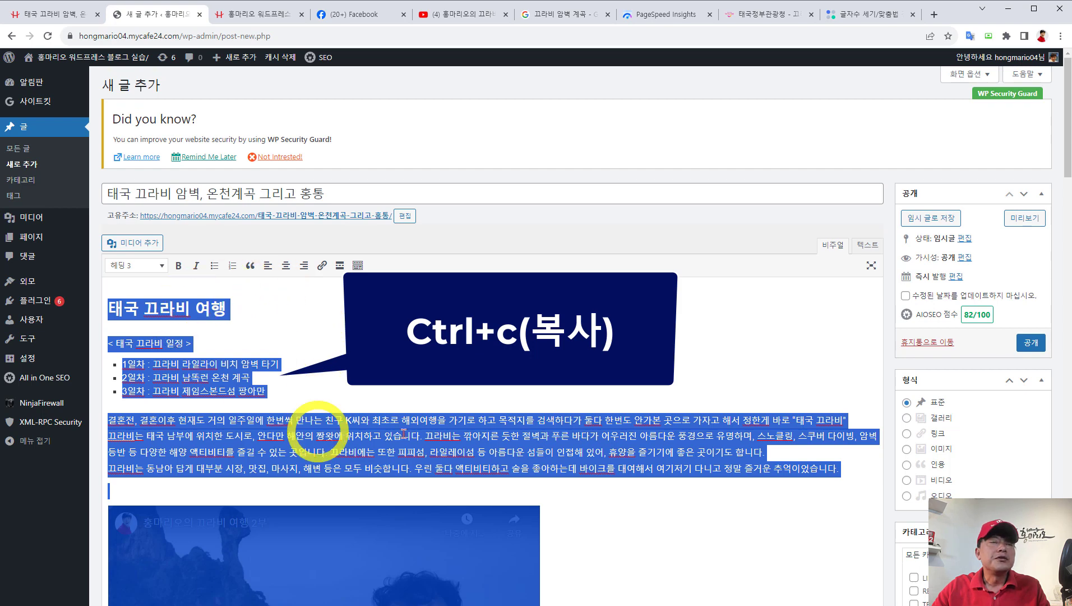
{"action": "left_click", "coordinate": [864, 14]}
{"action": "left_click", "coordinate": [383, 411]}
{"action": "key", "text": "ctrl+v"}
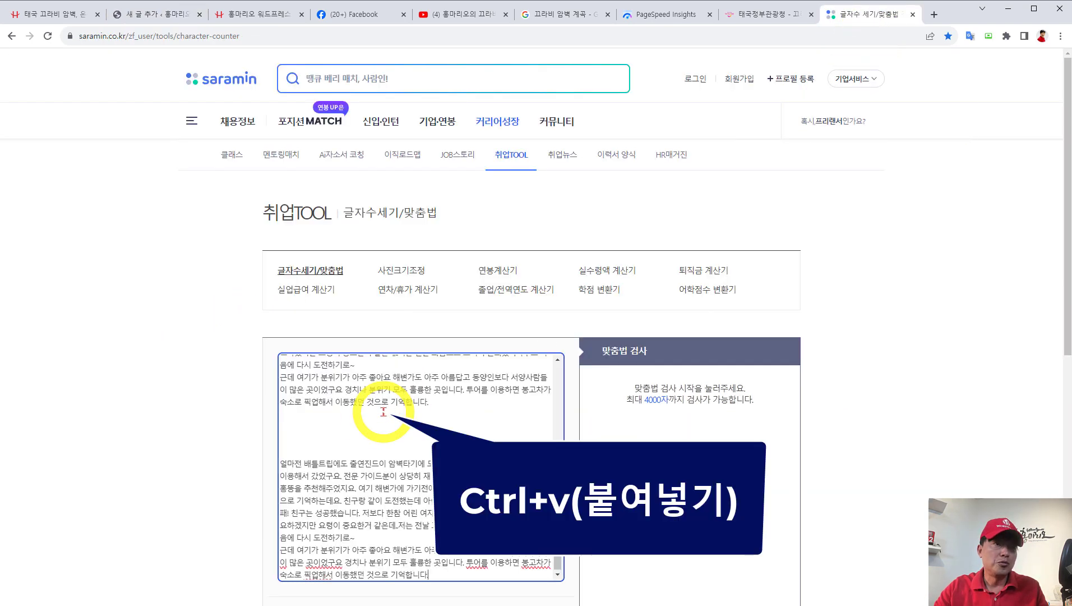
{"action": "scroll", "coordinate": [836, 359], "scroll_direction": "down", "scroll_amount": 7}
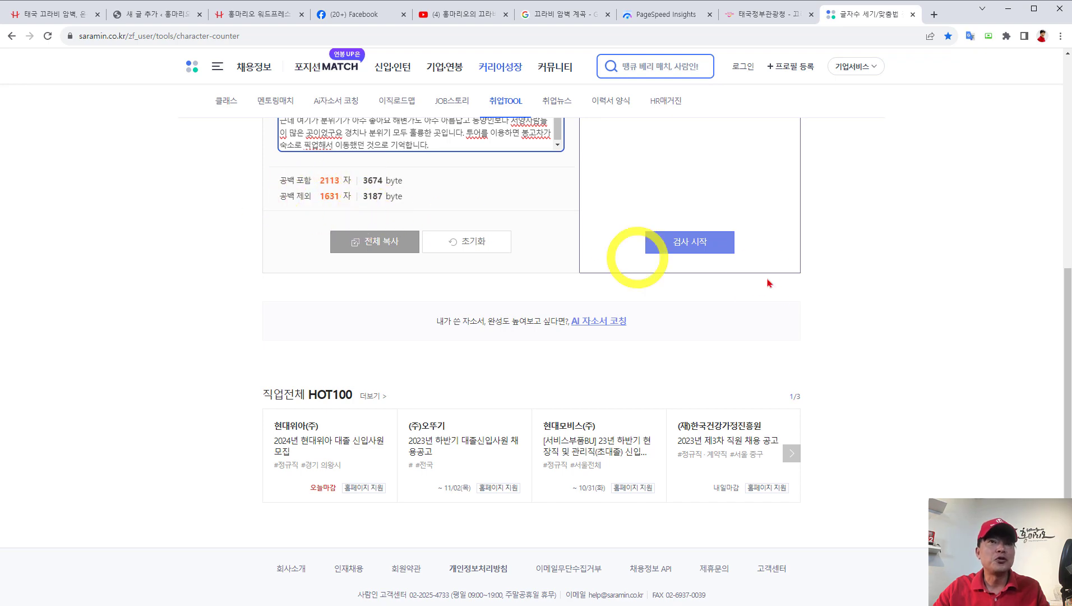
Step: Return to the Krabi draft, review its content and publish the post
{"action": "left_click", "coordinate": [159, 18]}
{"action": "left_click", "coordinate": [617, 328]}
{"action": "scroll", "coordinate": [654, 358], "scroll_direction": "down", "scroll_amount": 15}
{"action": "scroll", "coordinate": [645, 350], "scroll_direction": "down", "scroll_amount": 5}
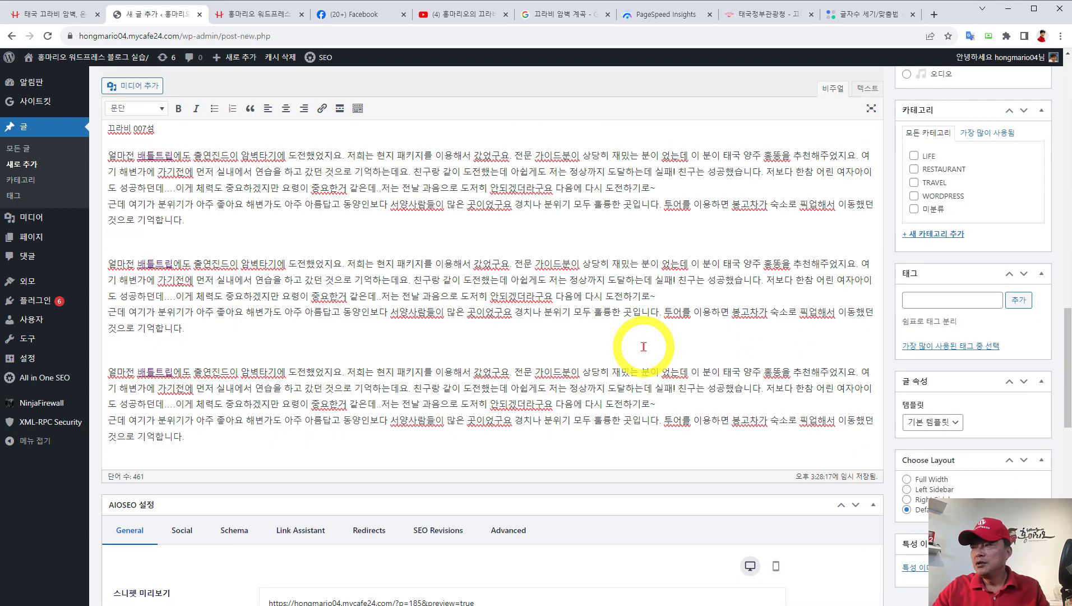
{"action": "left_click", "coordinate": [271, 444]}
{"action": "scroll", "coordinate": [270, 445], "scroll_direction": "up", "scroll_amount": 15}
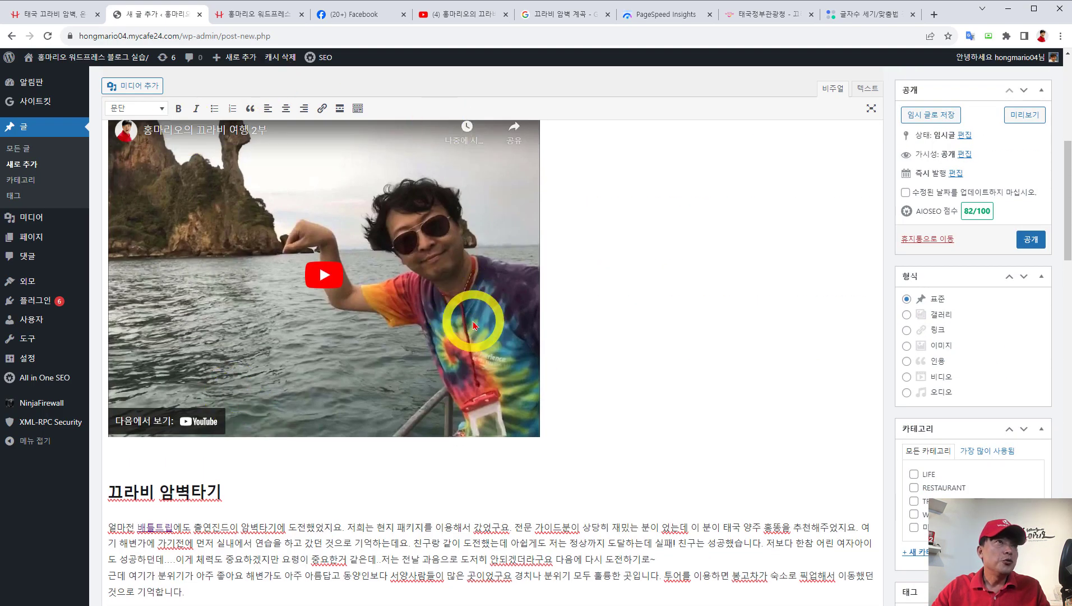
{"action": "scroll", "coordinate": [438, 256], "scroll_direction": "down", "scroll_amount": 10}
{"action": "scroll", "coordinate": [491, 323], "scroll_direction": "up", "scroll_amount": 10}
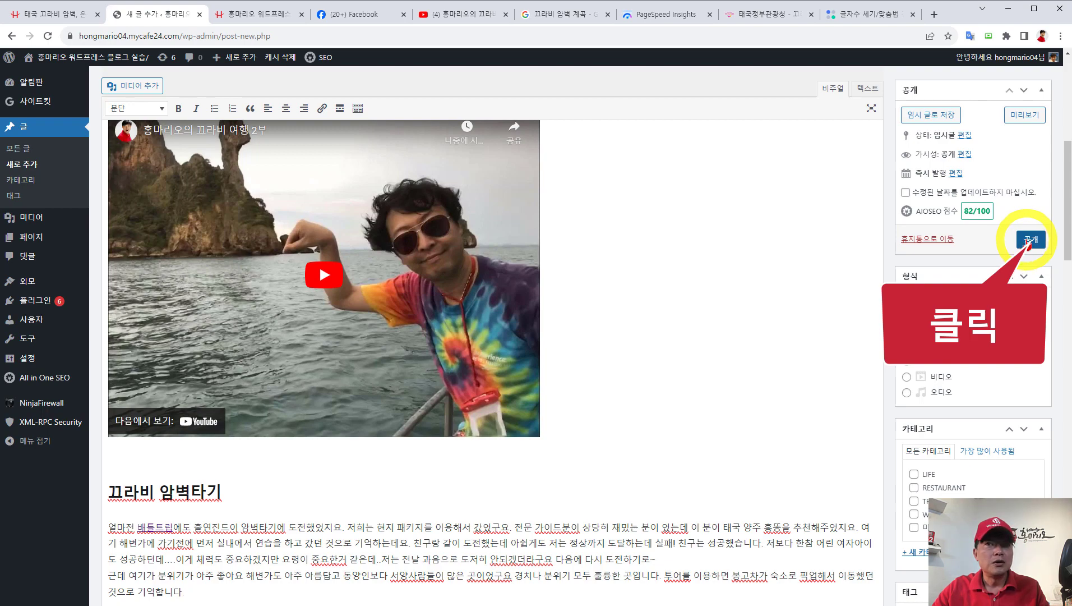
{"action": "left_click", "coordinate": [1030, 240]}
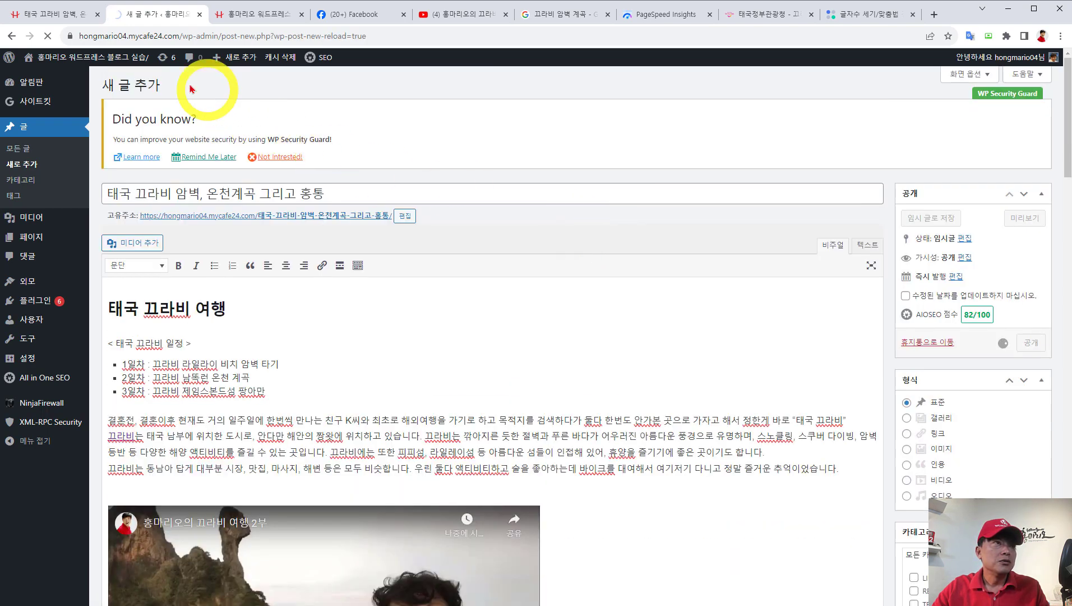
Step: Open the blog's front page in a new tab and open the post "인도네시아 자카르타, 워드프레스 미팅, 쿠알라룸푸르" for editing
{"action": "left_click", "coordinate": [95, 56], "text": "ctrl"}
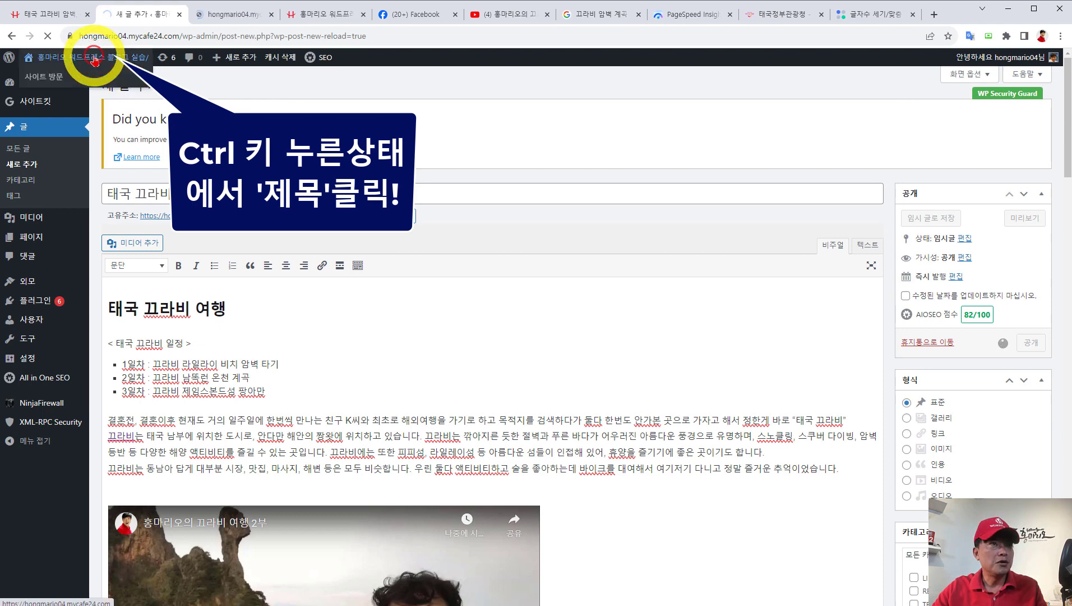
{"action": "left_click", "coordinate": [236, 14]}
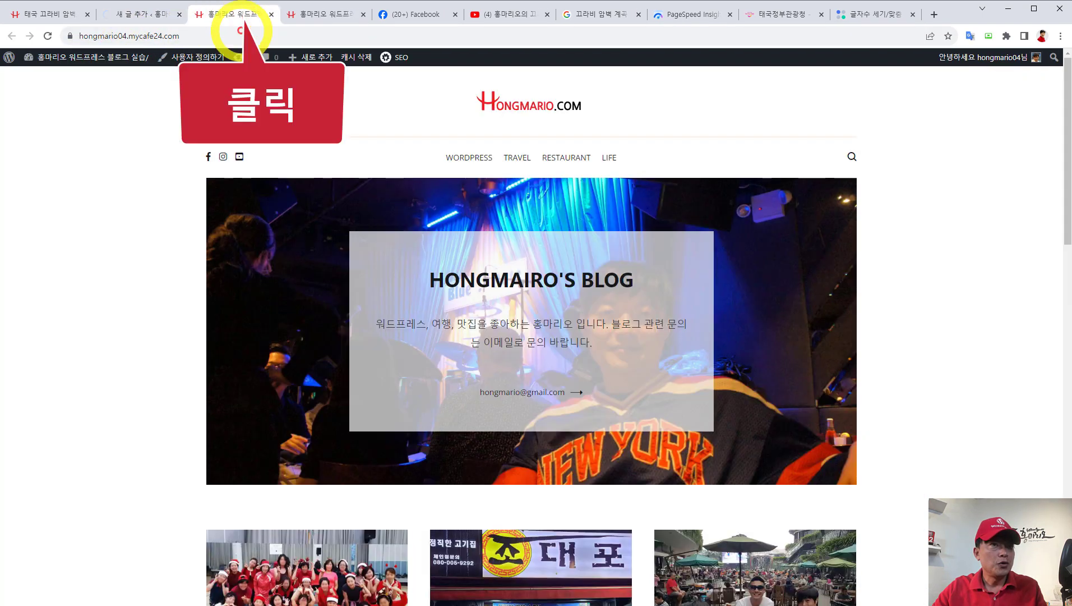
{"action": "scroll", "coordinate": [386, 255], "scroll_direction": "down", "scroll_amount": 5}
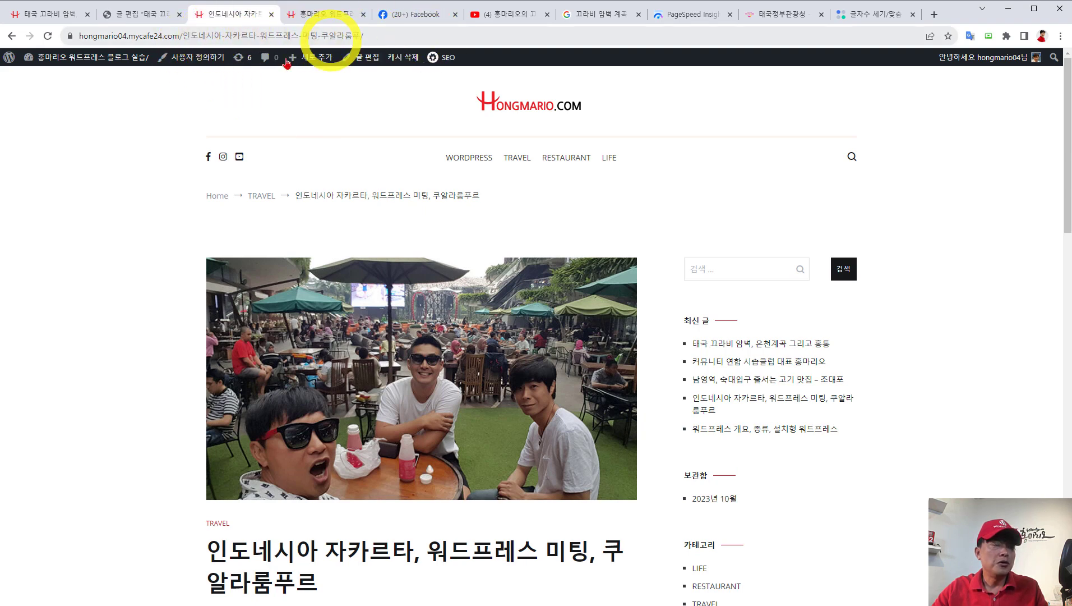
{"action": "scroll", "coordinate": [625, 272], "scroll_direction": "down", "scroll_amount": 2}
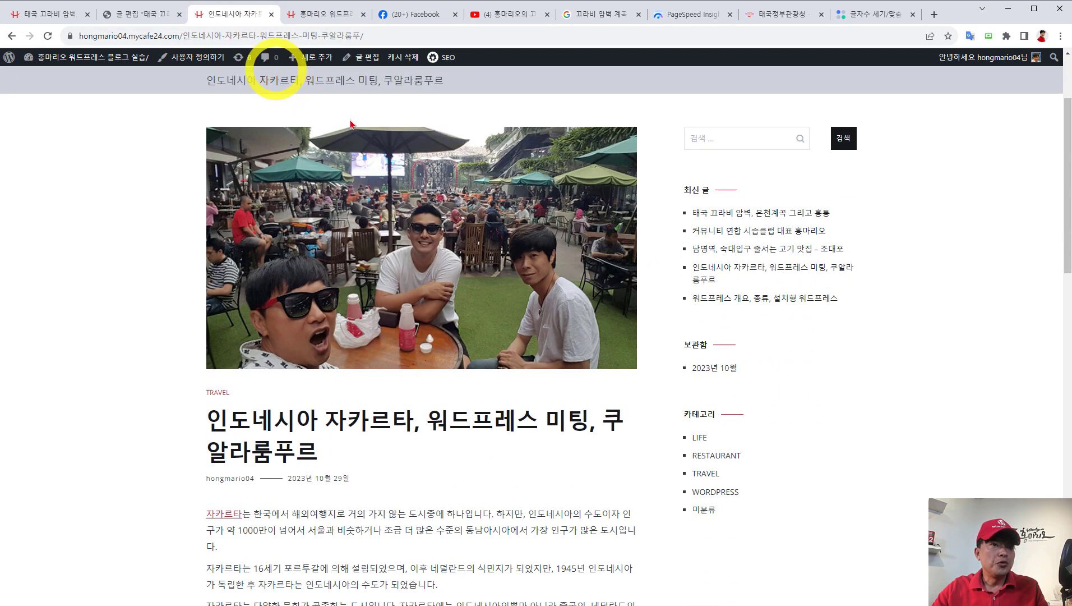
{"action": "scroll", "coordinate": [561, 297], "scroll_direction": "up", "scroll_amount": 2}
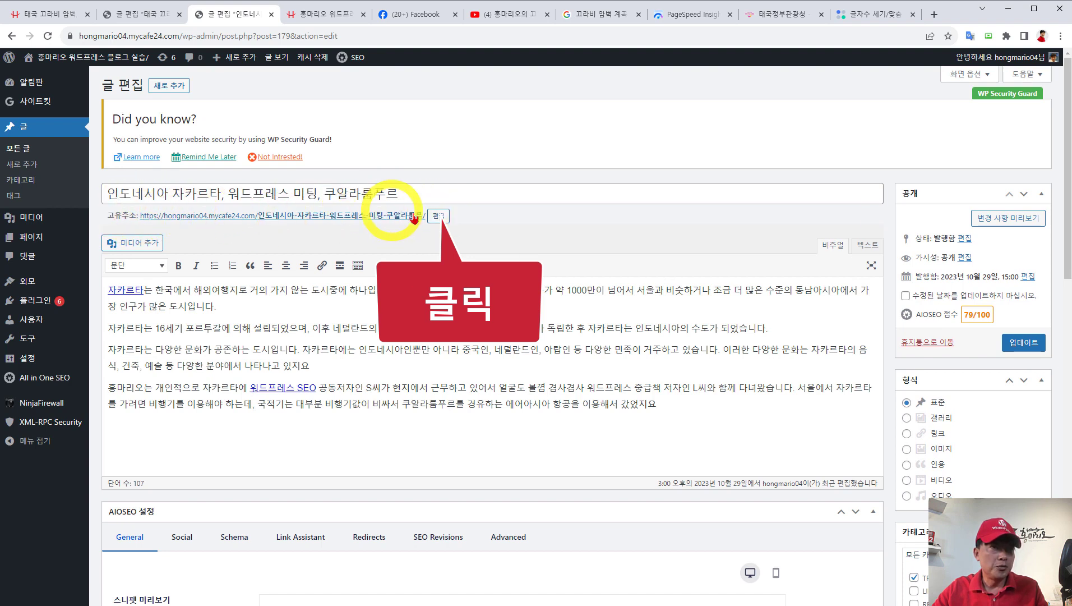
Step: Replace the Indonesia post's permalink slug with "indonesia"
{"action": "left_click", "coordinate": [438, 217]}
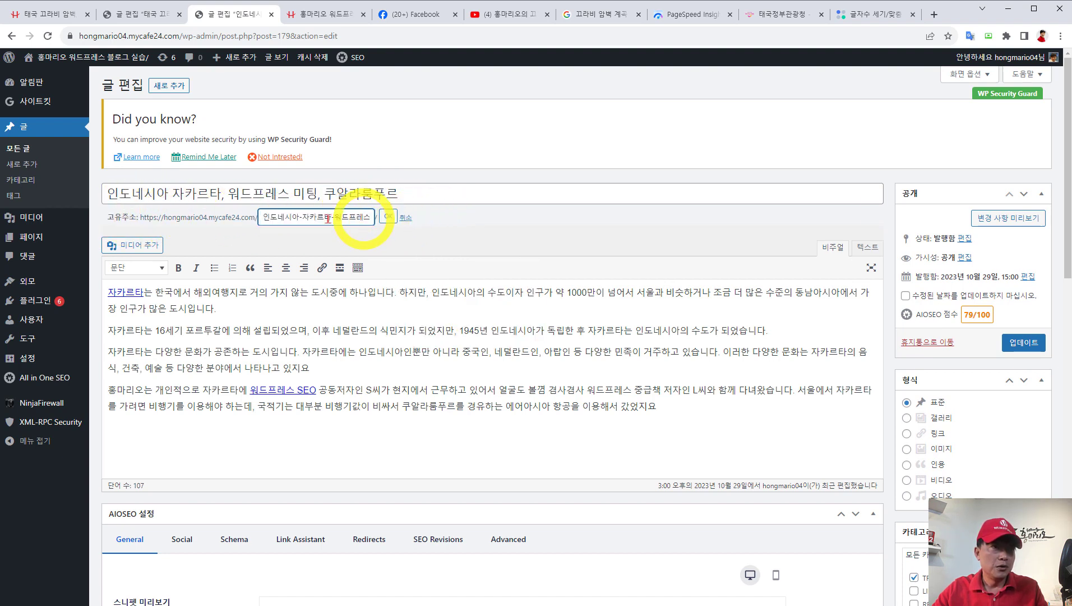
{"action": "left_click_drag", "start_coordinate": [264, 217], "coordinate": [421, 229]}
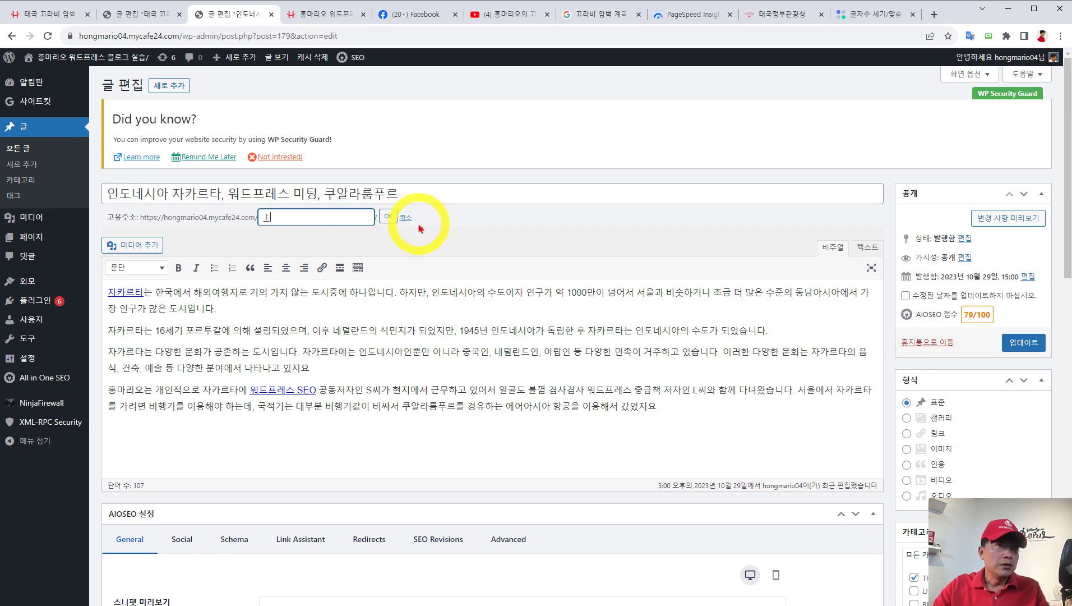
{"action": "type", "text": "ㅑ"}
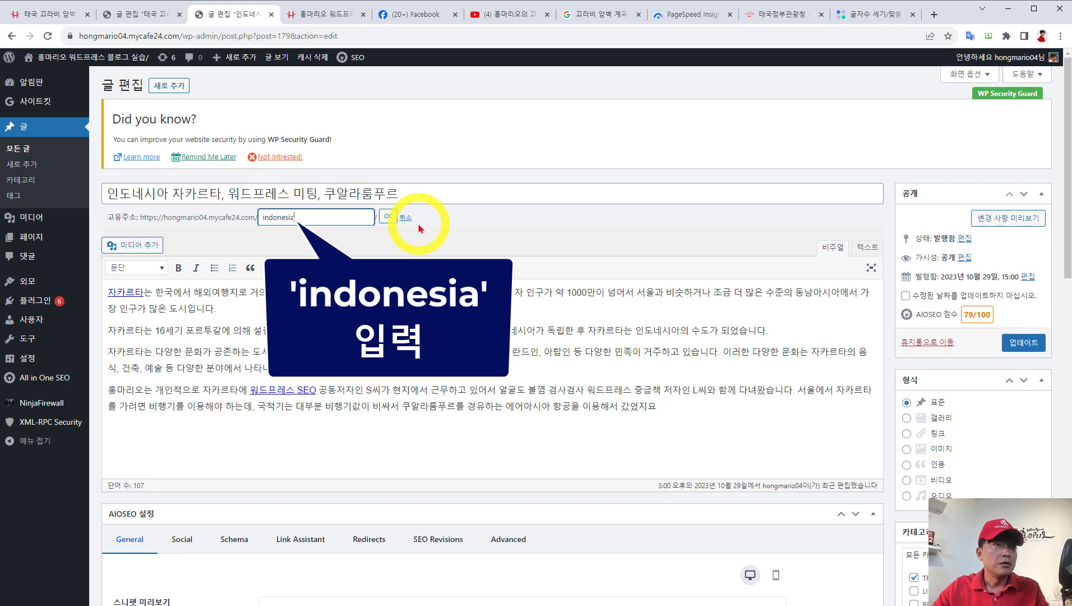
Step: Copy the slug text "indonesia", then confirm the permalink and update the post
{"action": "left_click_drag", "start_coordinate": [293, 218], "coordinate": [254, 217]}
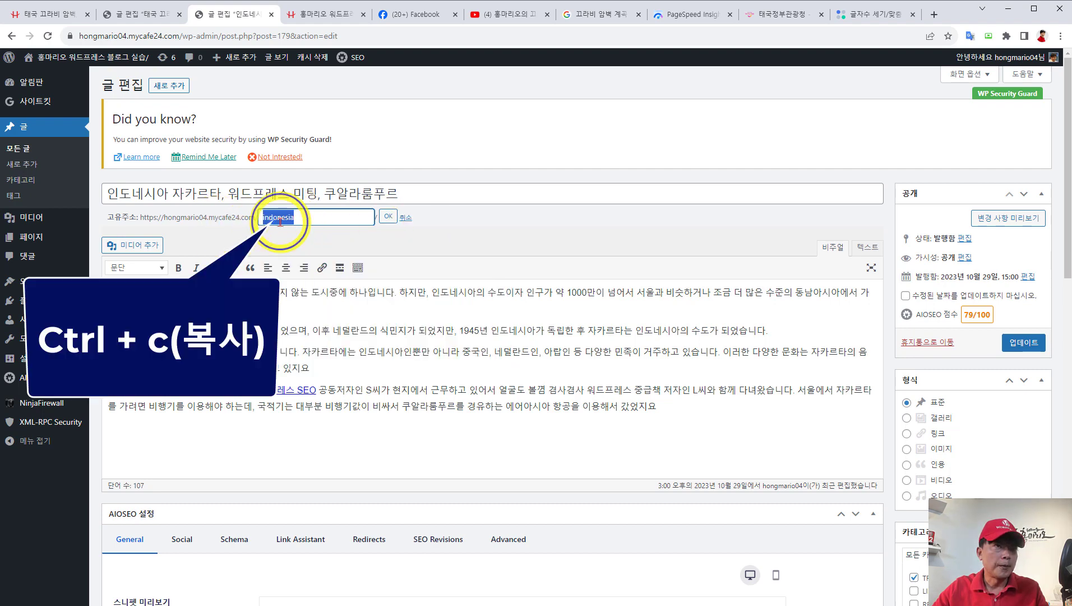
{"action": "right_click", "coordinate": [280, 221]}
{"action": "left_click", "coordinate": [303, 253]}
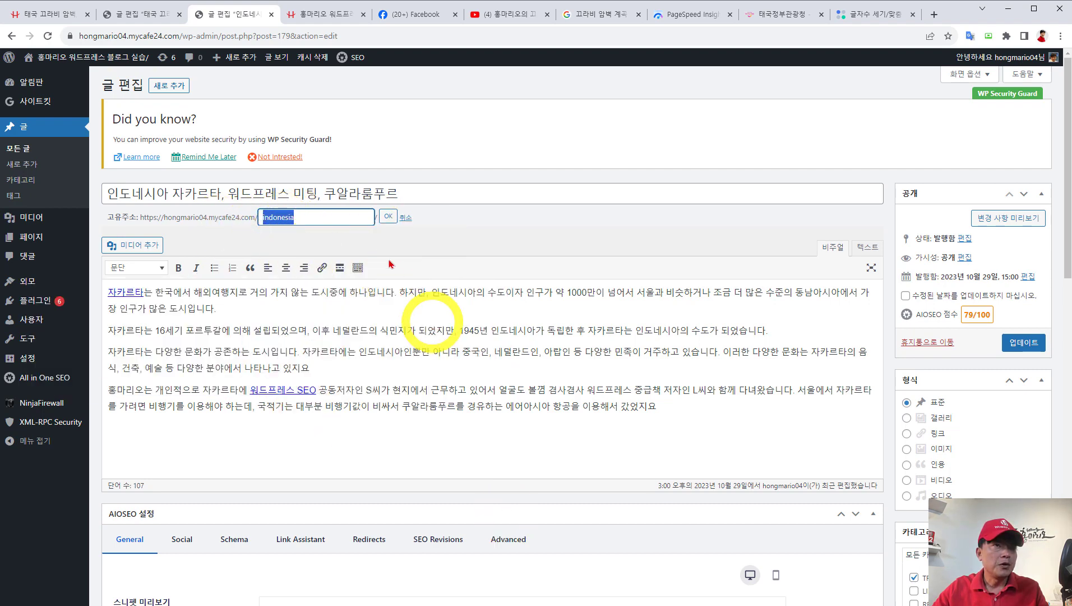
{"action": "left_click", "coordinate": [389, 217]}
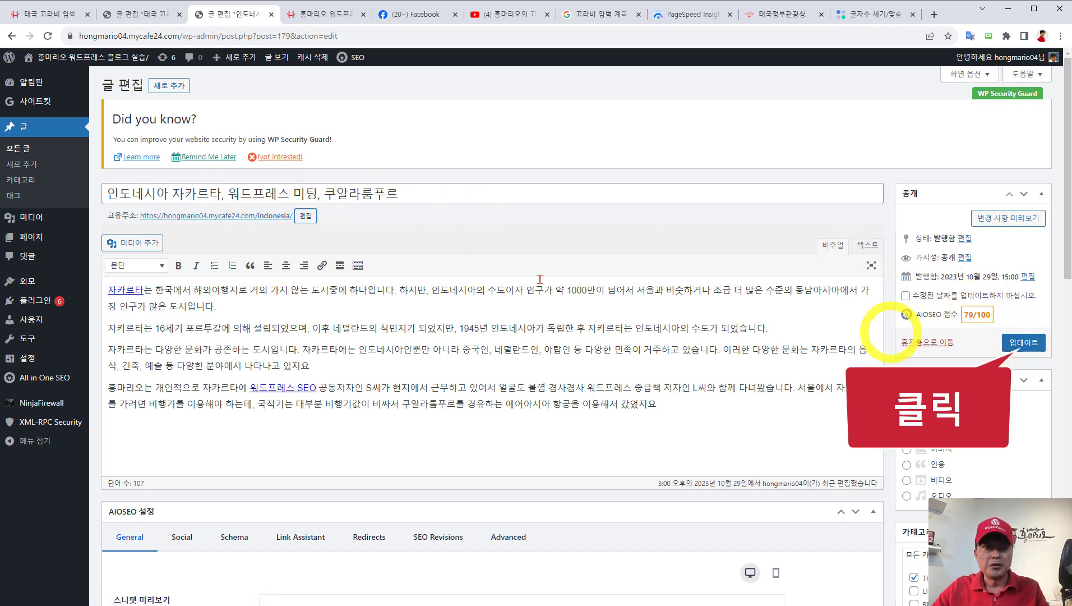
{"action": "left_click", "coordinate": [1023, 345]}
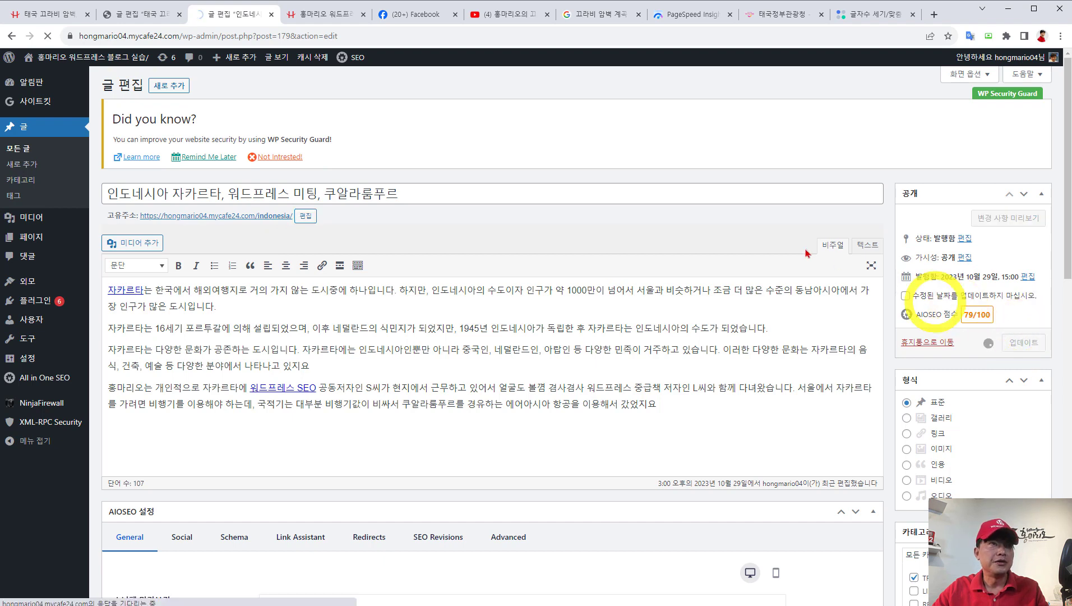
Step: Return to the Krabi post and add the line "연관글 보기" at the end of its content
{"action": "left_click", "coordinate": [143, 14]}
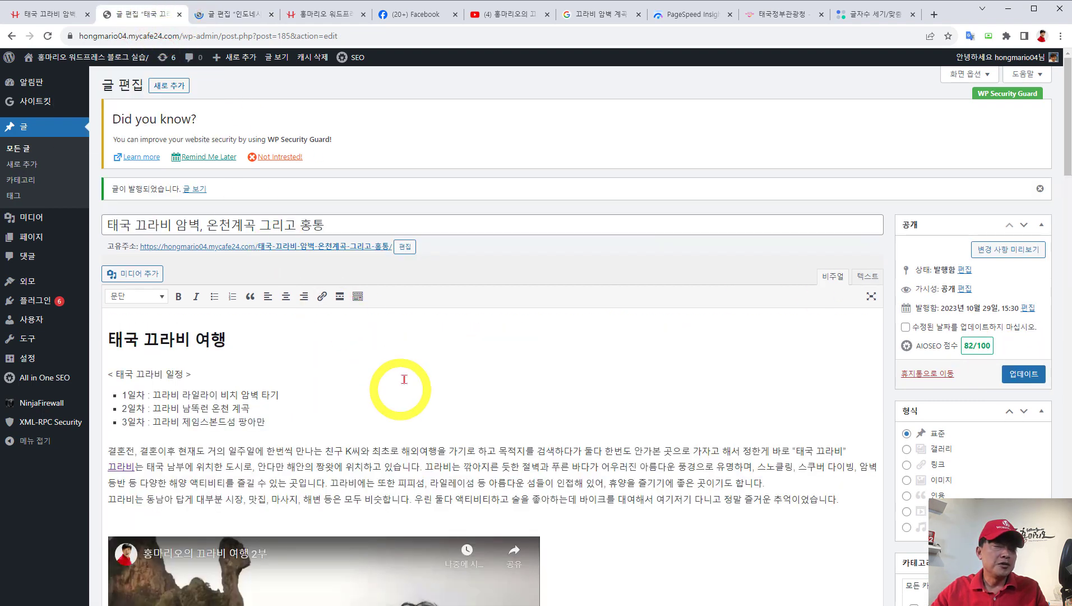
{"action": "scroll", "coordinate": [419, 406], "scroll_direction": "down", "scroll_amount": 15}
{"action": "scroll", "coordinate": [449, 414], "scroll_direction": "up", "scroll_amount": 15}
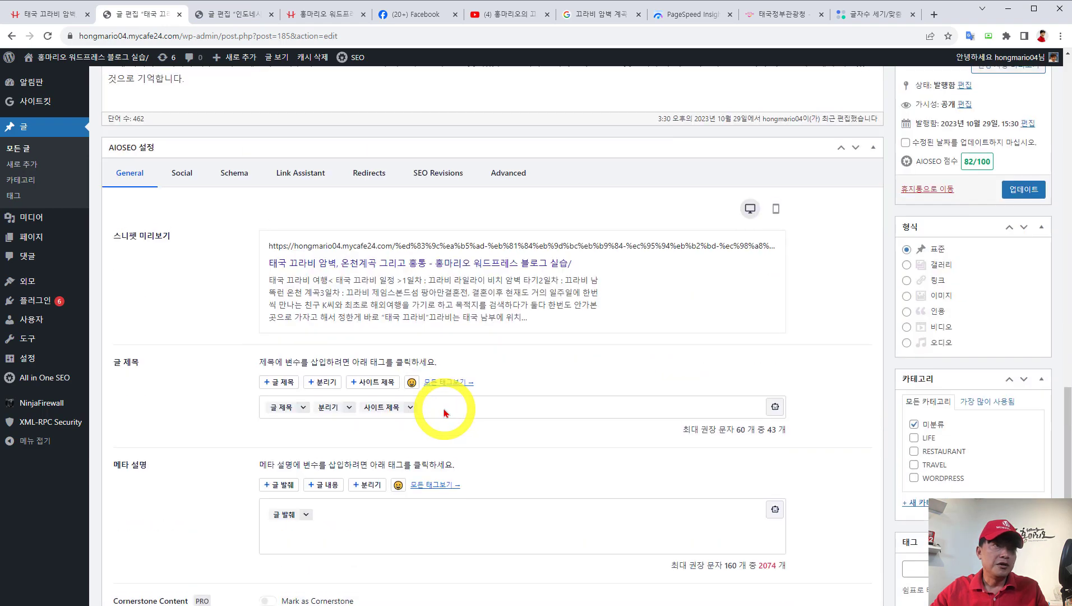
{"action": "left_click", "coordinate": [232, 476]}
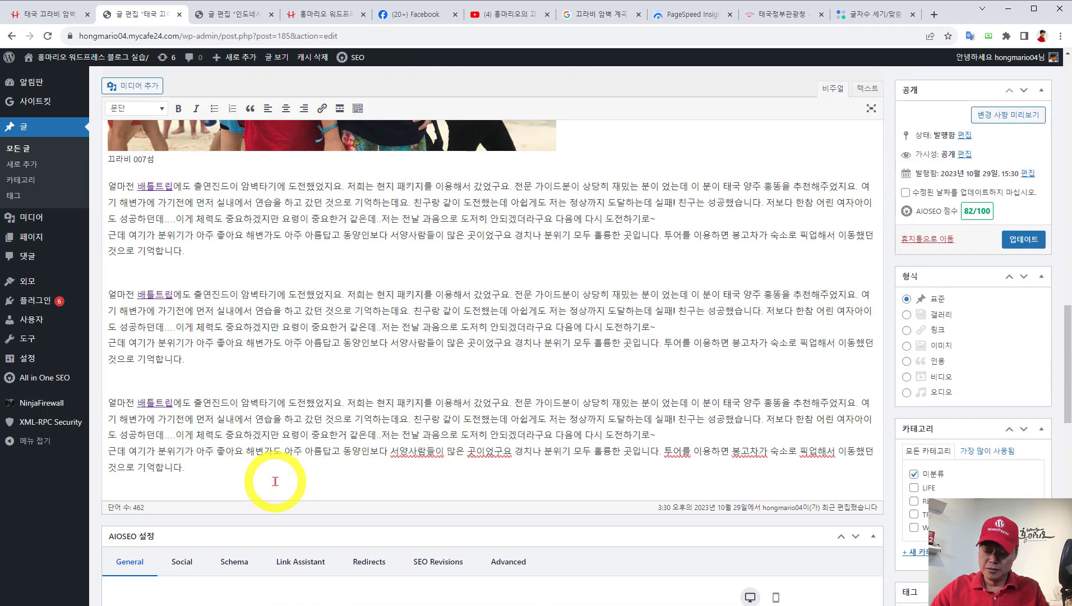
{"action": "key", "text": "Return"}
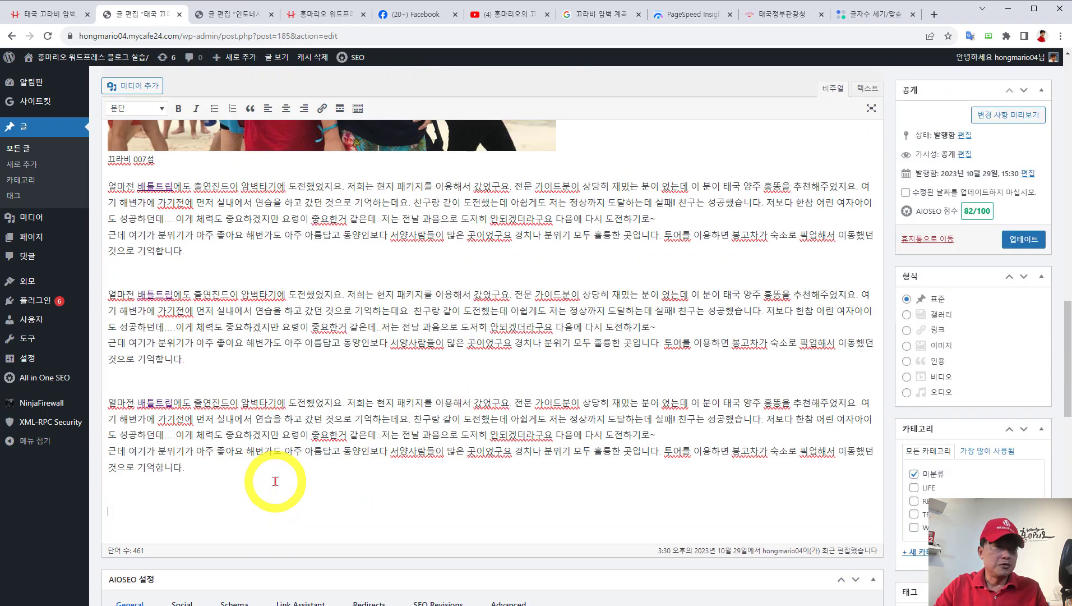
{"action": "type", "text": "d"}
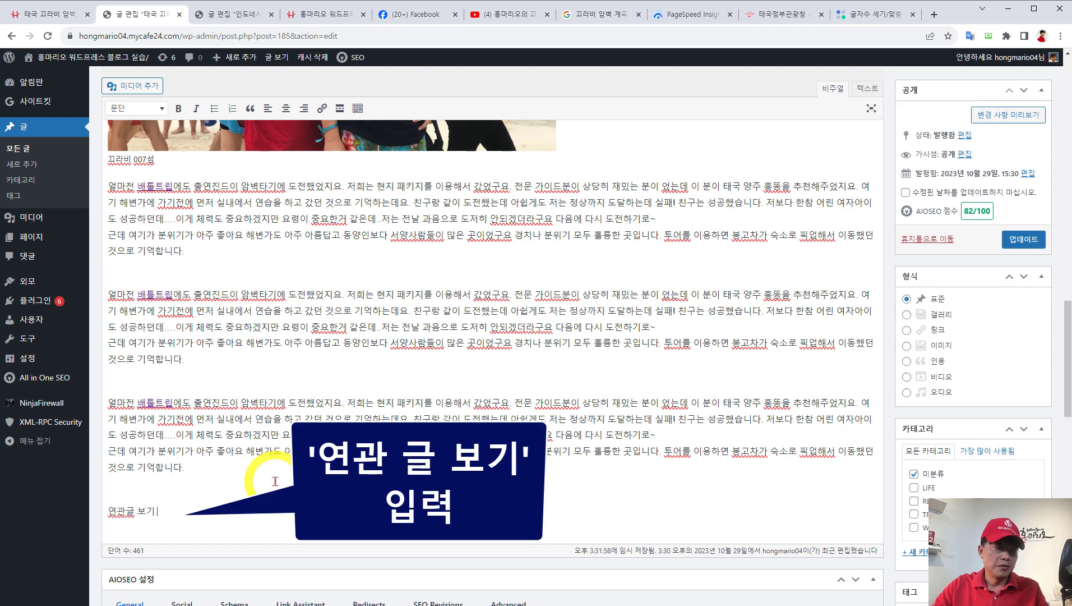
{"action": "key", "text": "Return"}
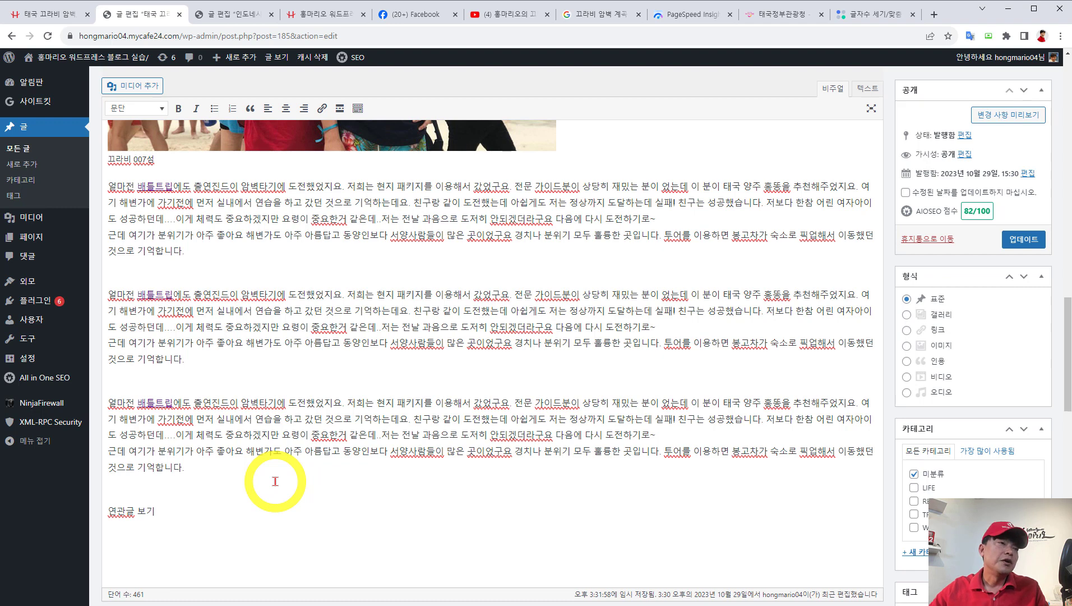
Step: Format the "연관글 보기" line as Heading 3 (헤딩 3) and start a new line below it
{"action": "left_click_drag", "start_coordinate": [178, 512], "coordinate": [104, 509]}
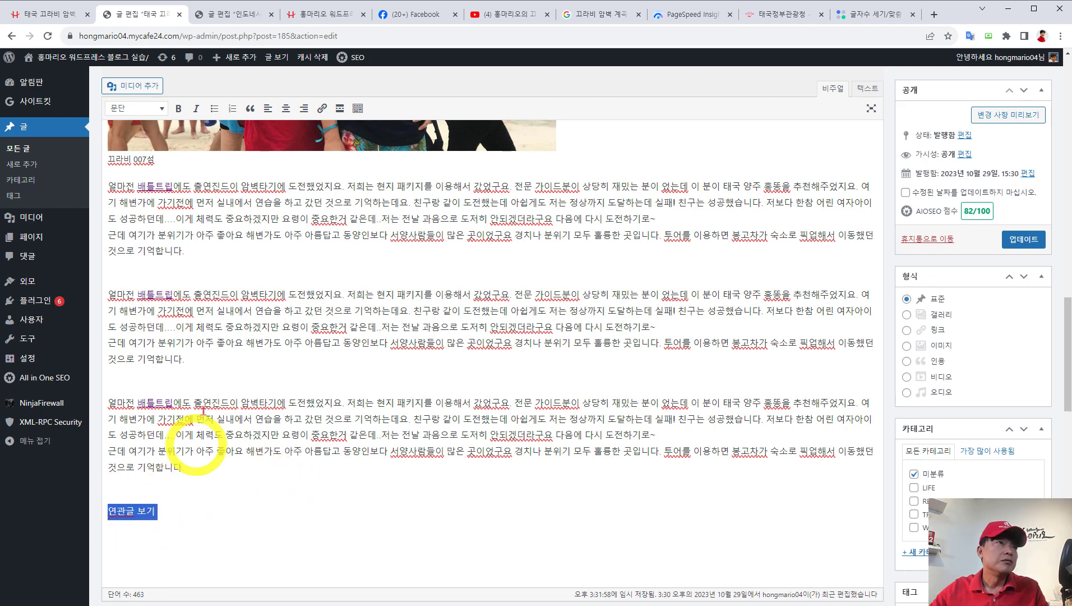
{"action": "left_click", "coordinate": [143, 110]}
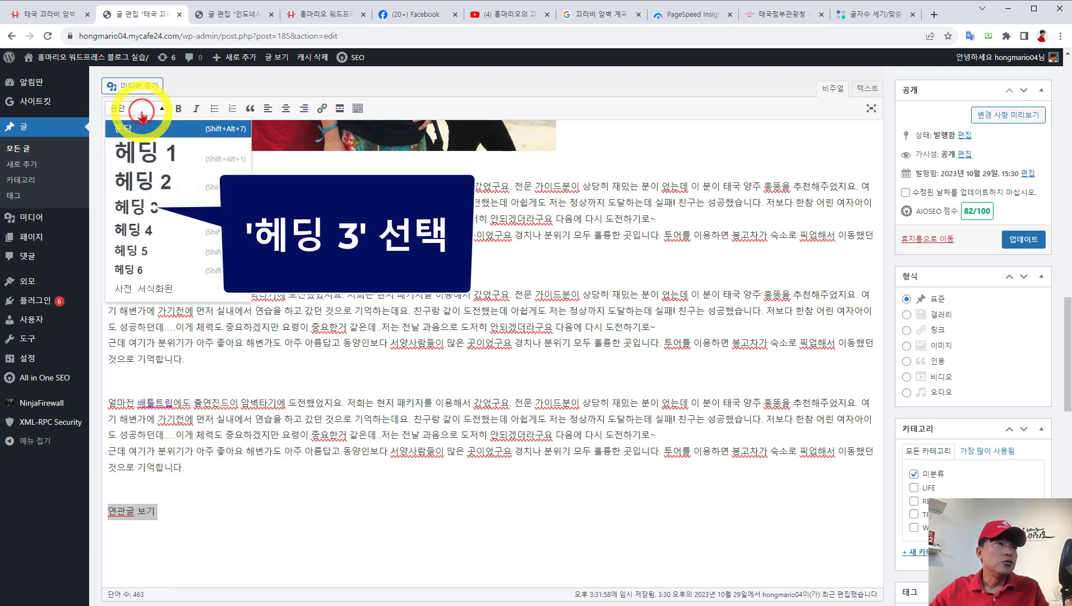
{"action": "left_click", "coordinate": [145, 207]}
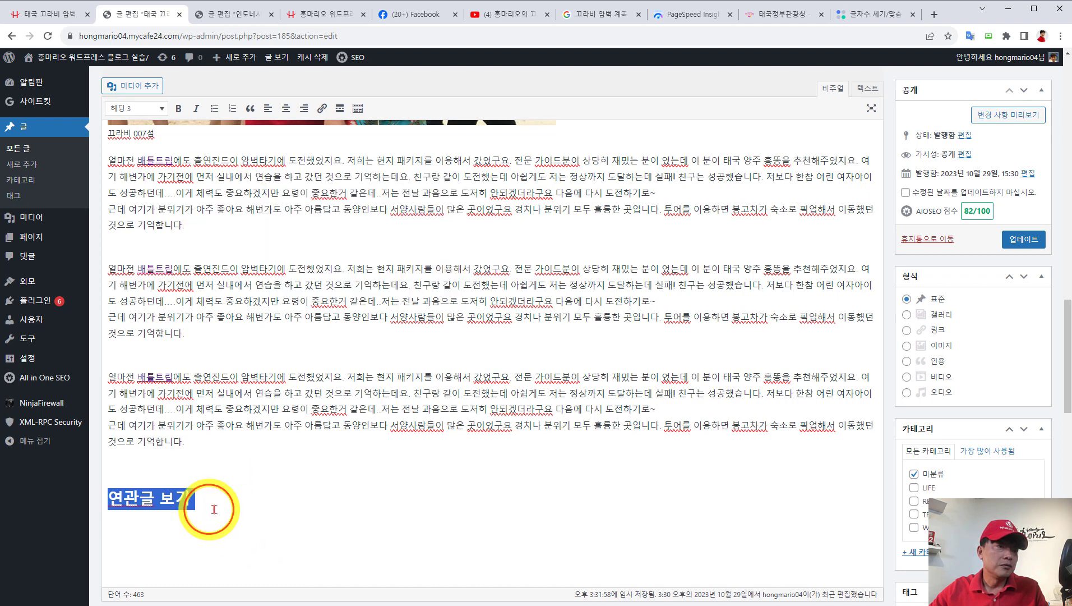
{"action": "left_click", "coordinate": [249, 493]}
{"action": "key", "text": "Return"}
{"action": "scroll", "coordinate": [255, 495], "scroll_direction": "down", "scroll_amount": 1}
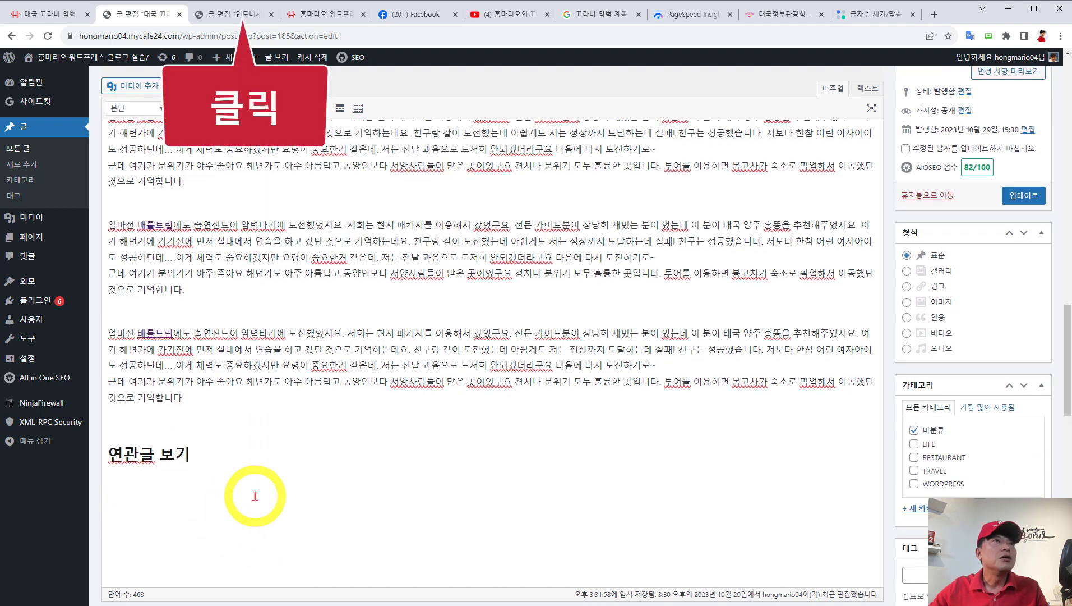
Step: Copy the Indonesia post's title "인도네시아 자카르타, 워드프레스 미팅, 쿠알라룸푸르" and paste it below the "연관글 보기" heading in the Krabi post
{"action": "left_click", "coordinate": [238, 17]}
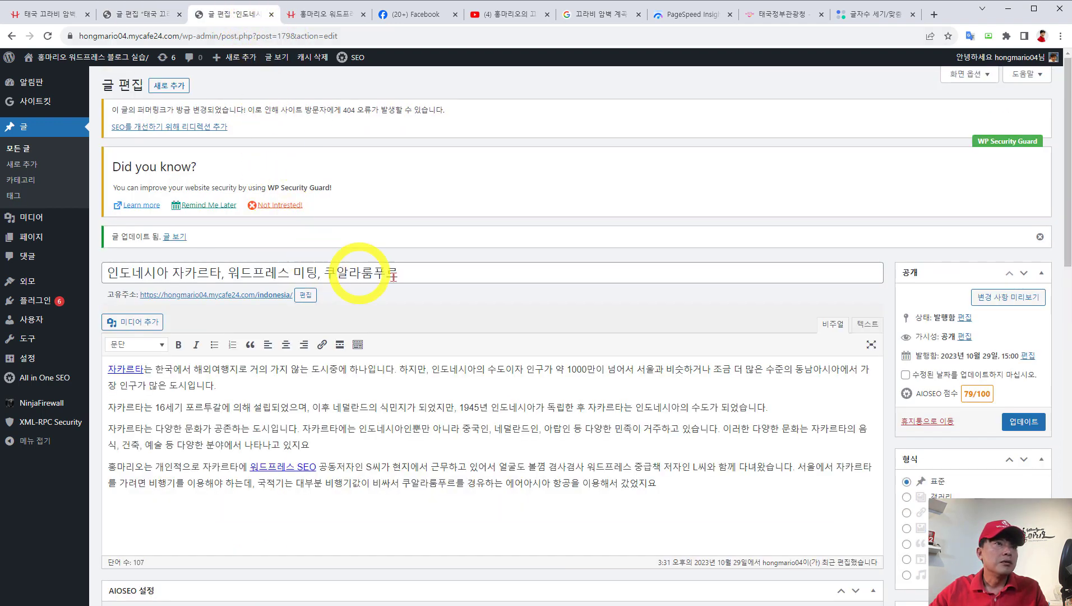
{"action": "left_click_drag", "start_coordinate": [396, 274], "coordinate": [67, 274]}
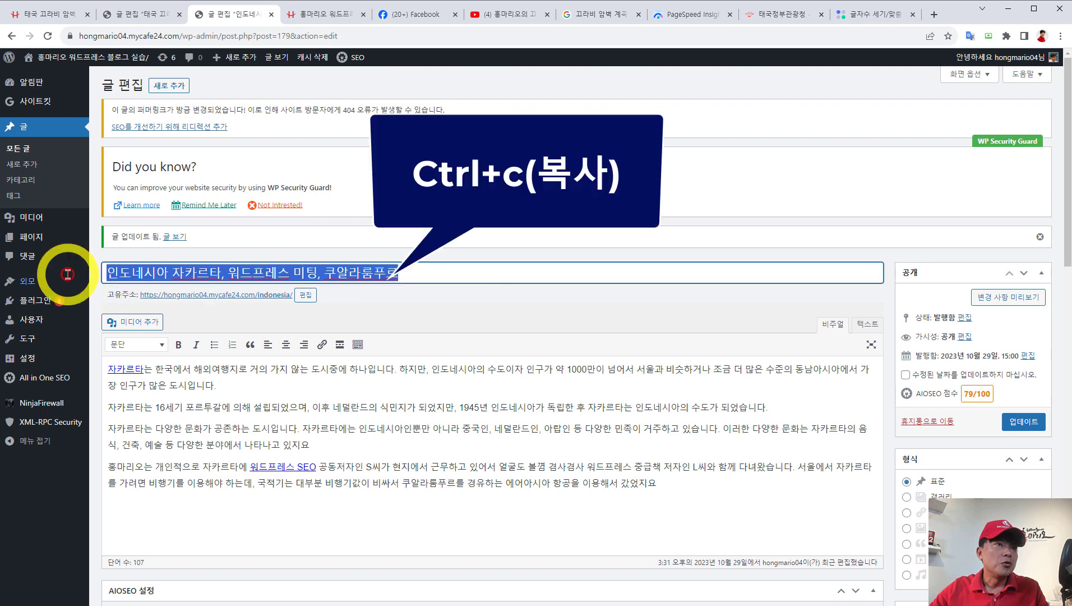
{"action": "right_click", "coordinate": [300, 277]}
{"action": "left_click", "coordinate": [322, 304]}
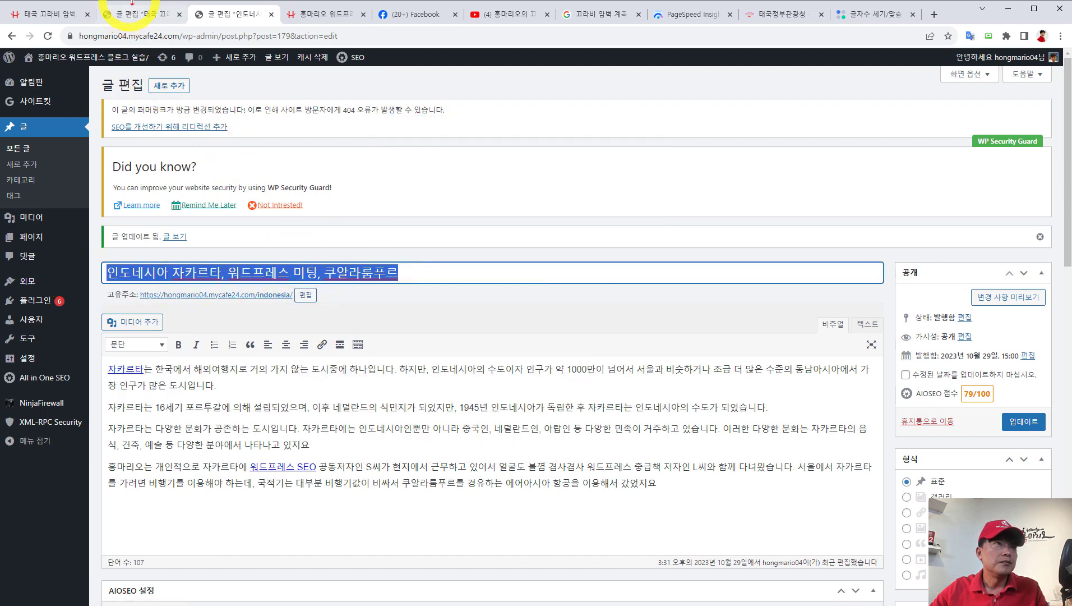
{"action": "left_click", "coordinate": [136, 14]}
{"action": "left_click", "coordinate": [158, 508]}
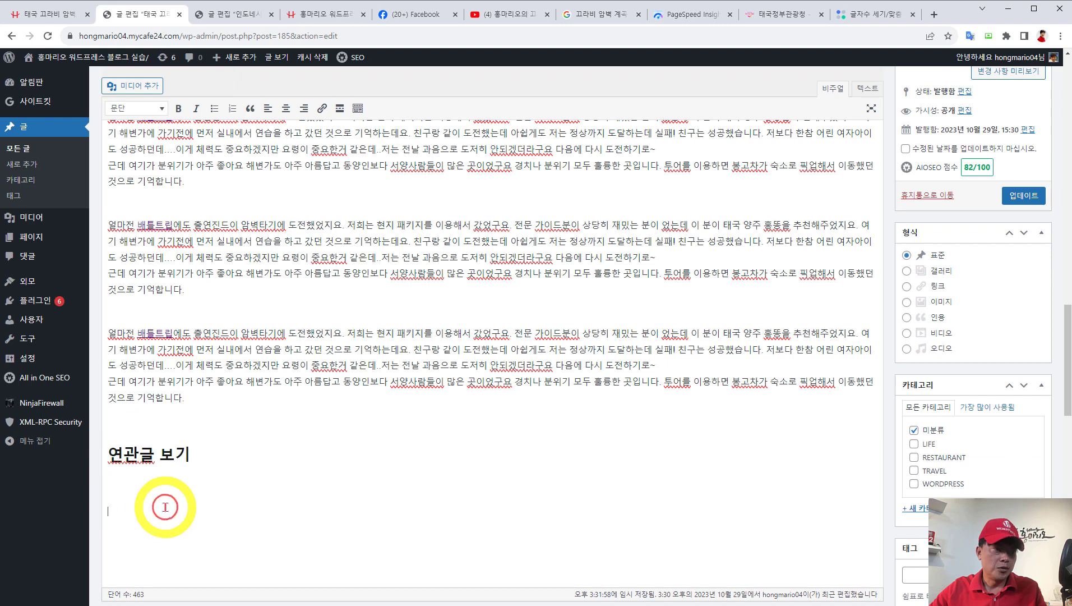
{"action": "key", "text": "ctrl+v"}
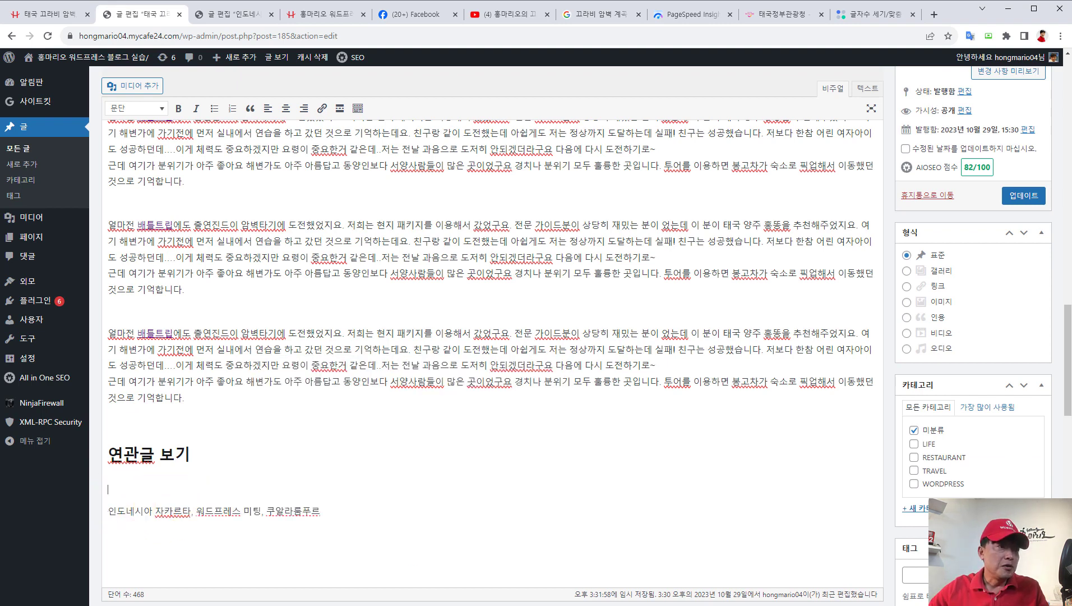
Step: Remove the empty line below the "연관글 보기" heading and format the Indonesia post title beneath it as a bulleted list item
{"action": "key", "text": "Delete"}
{"action": "left_click_drag", "start_coordinate": [340, 490], "coordinate": [99, 488]}
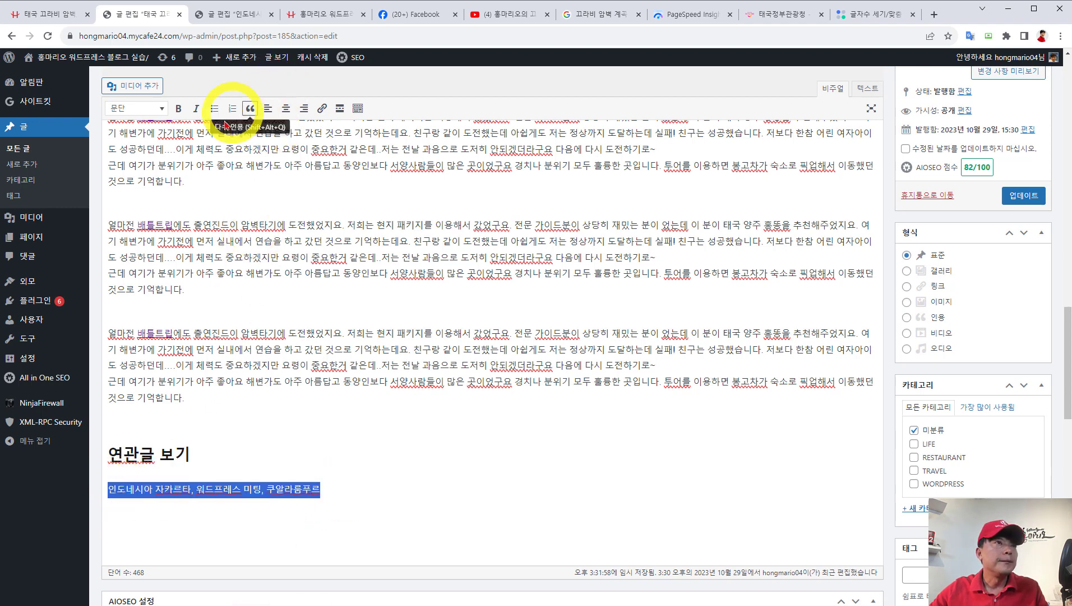
{"action": "left_click", "coordinate": [214, 108]}
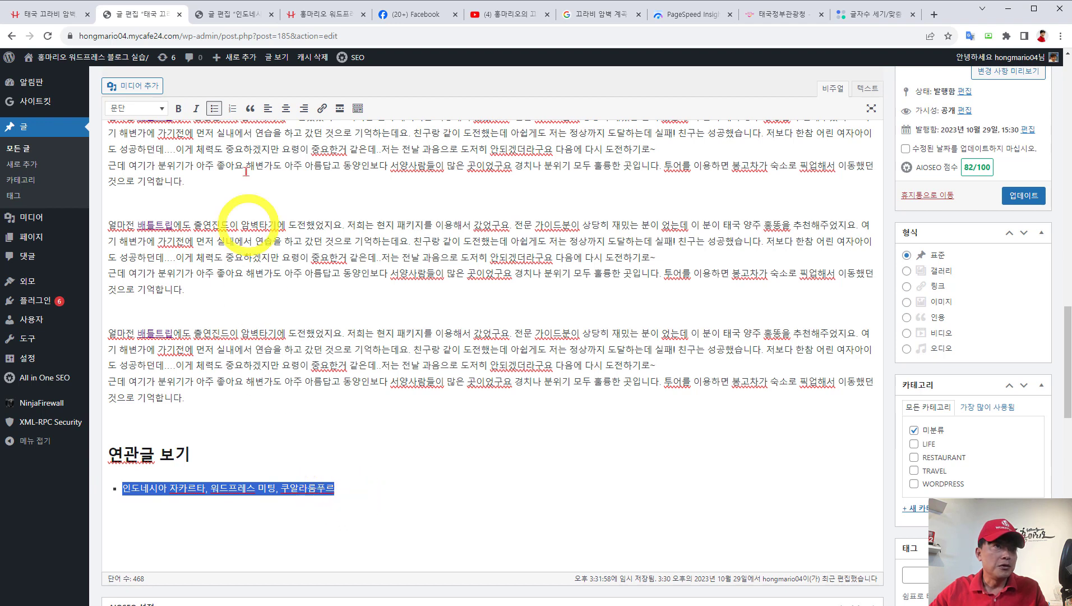
Step: Start a link on the bulleted Indonesia title, then open the published Indonesia post and copy its URL
{"action": "left_click", "coordinate": [322, 108]}
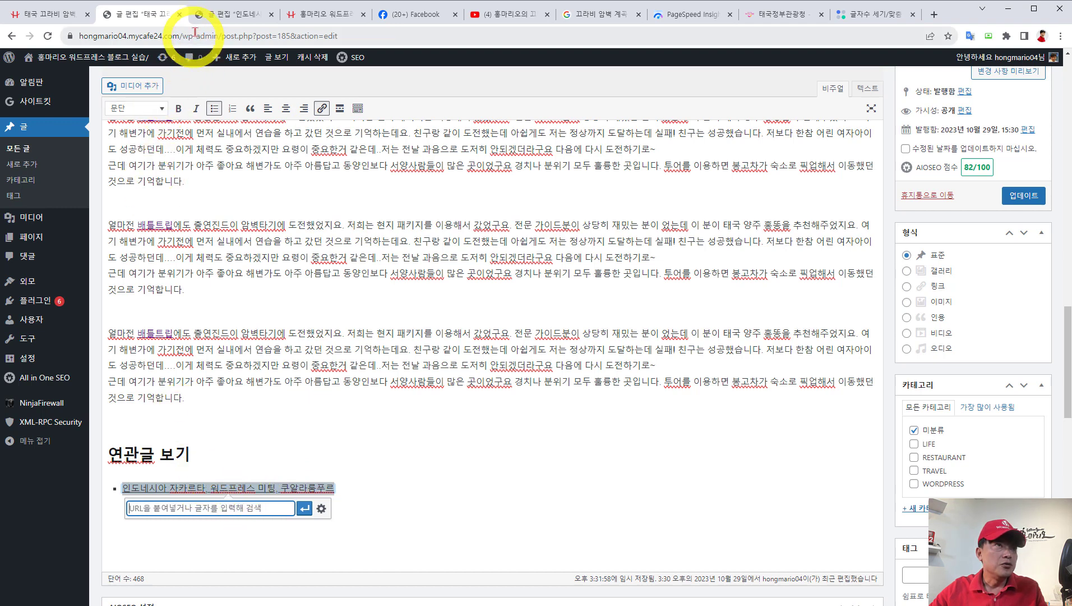
{"action": "left_click", "coordinate": [229, 15]}
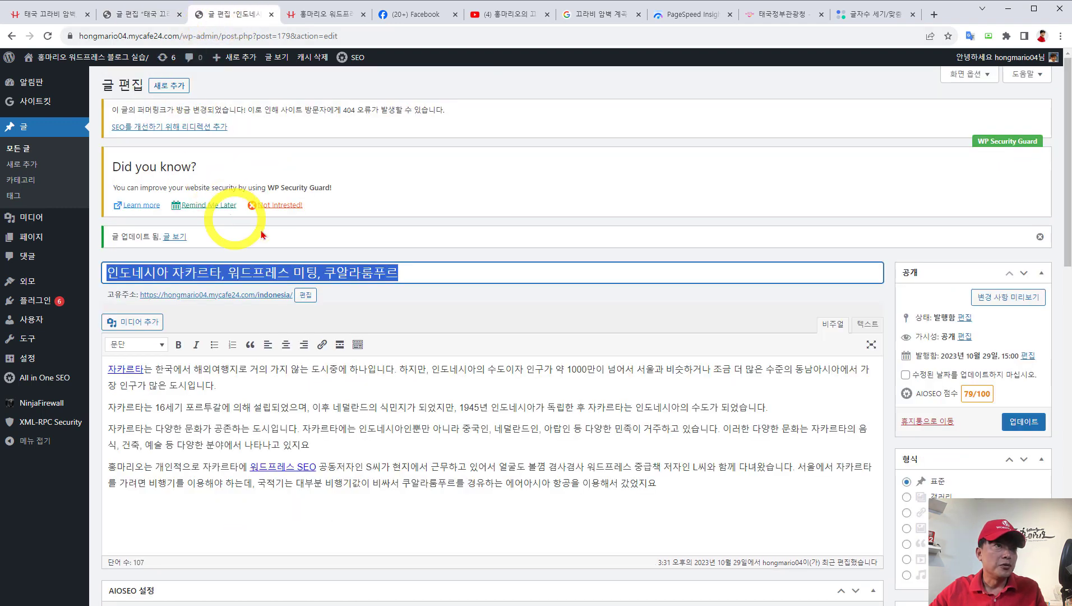
{"action": "left_click", "coordinate": [277, 57]}
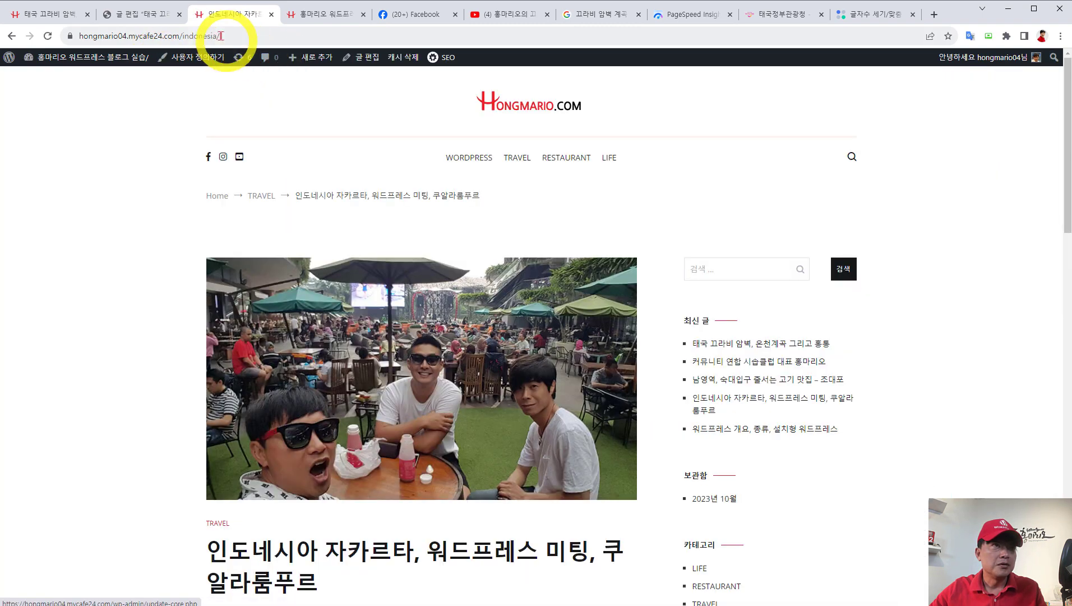
{"action": "left_click", "coordinate": [203, 37]}
{"action": "right_click", "coordinate": [203, 37]}
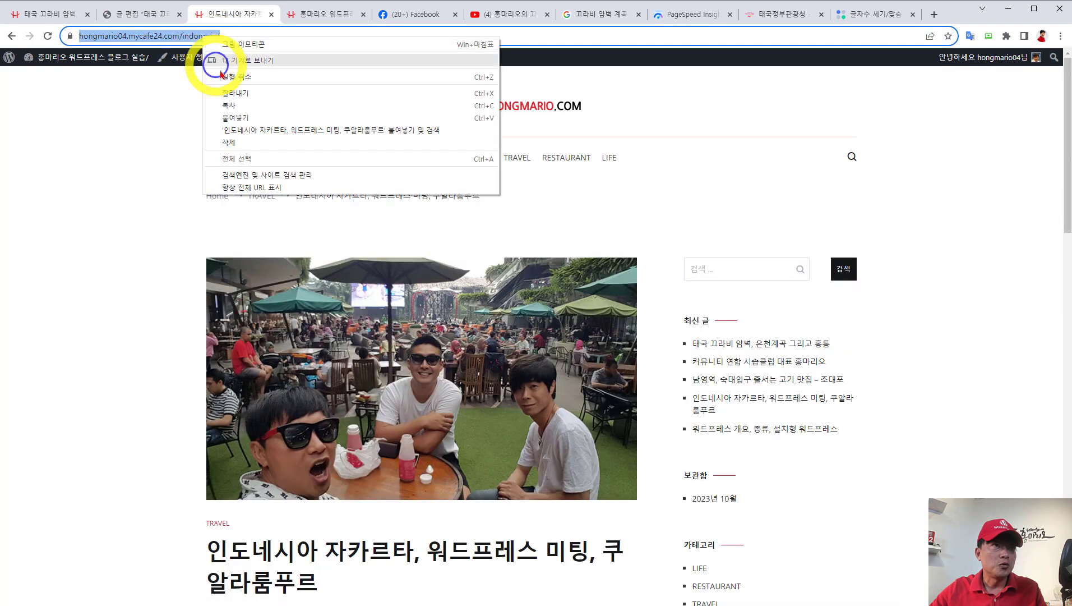
{"action": "left_click", "coordinate": [228, 105]}
{"action": "left_click", "coordinate": [145, 14]}
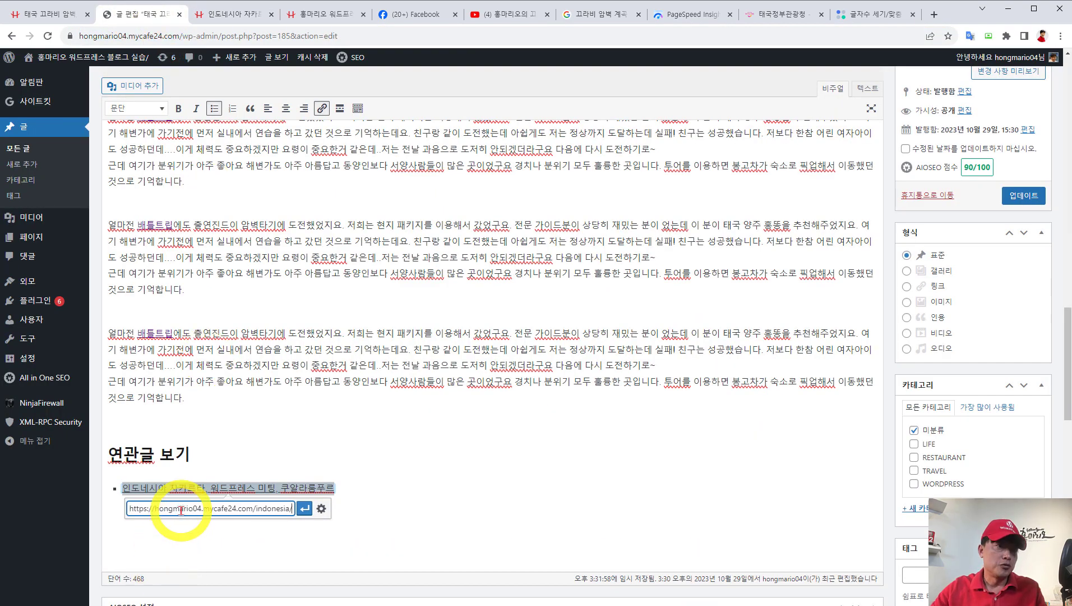
{"action": "left_click", "coordinate": [306, 508]}
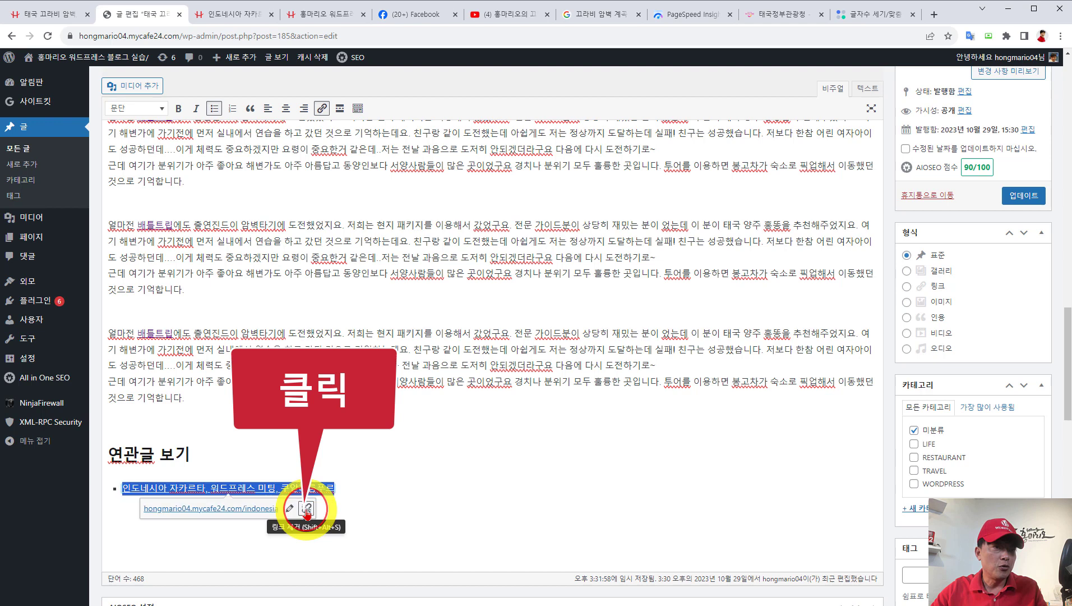
{"action": "left_click", "coordinate": [354, 448]}
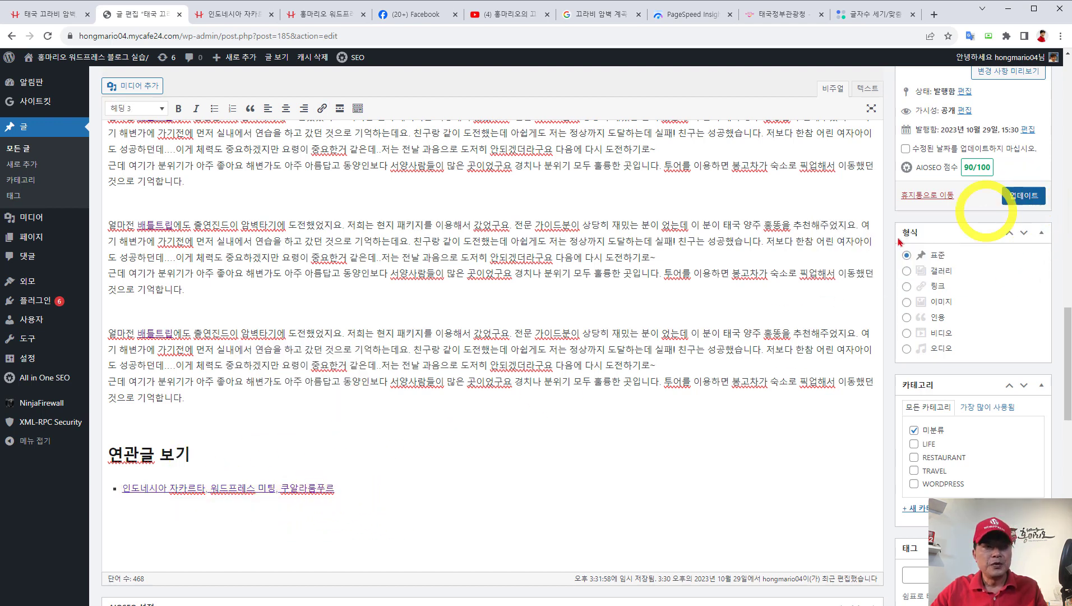
Step: Update the Krabi post and review its saved content down to the related-post link
{"action": "left_click", "coordinate": [1021, 195]}
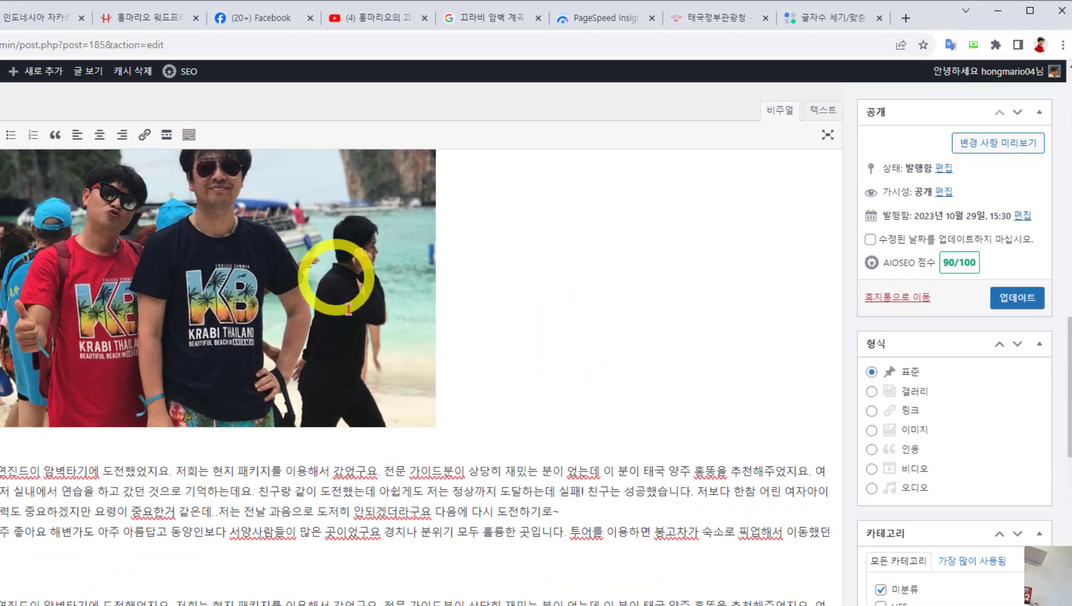
{"action": "scroll", "coordinate": [524, 370], "scroll_direction": "down", "scroll_amount": 10}
{"action": "scroll", "coordinate": [475, 337], "scroll_direction": "up", "scroll_amount": 15}
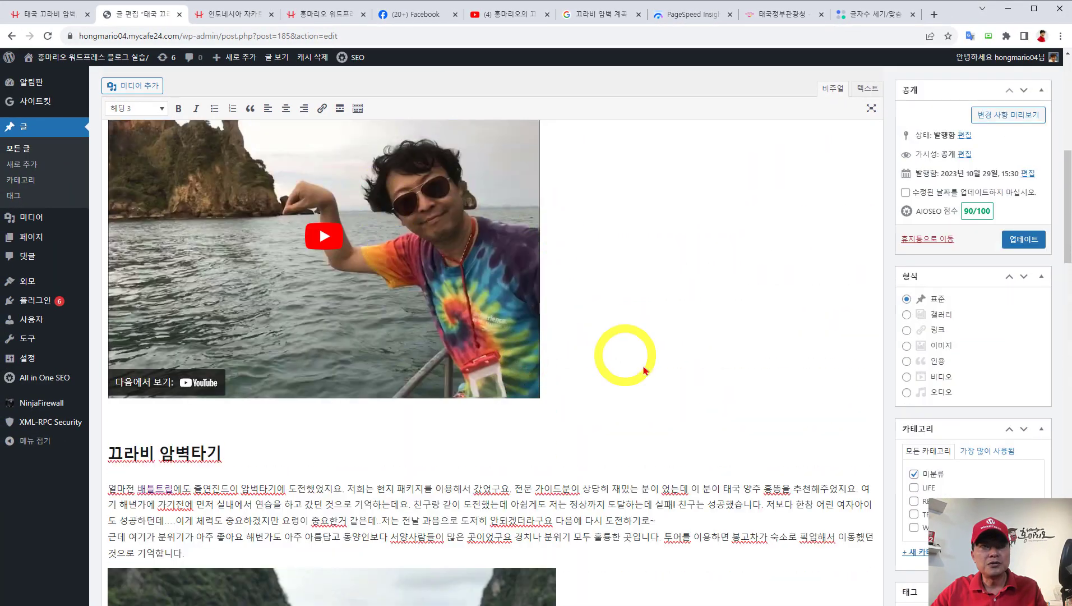
{"action": "left_click", "coordinate": [1026, 241]}
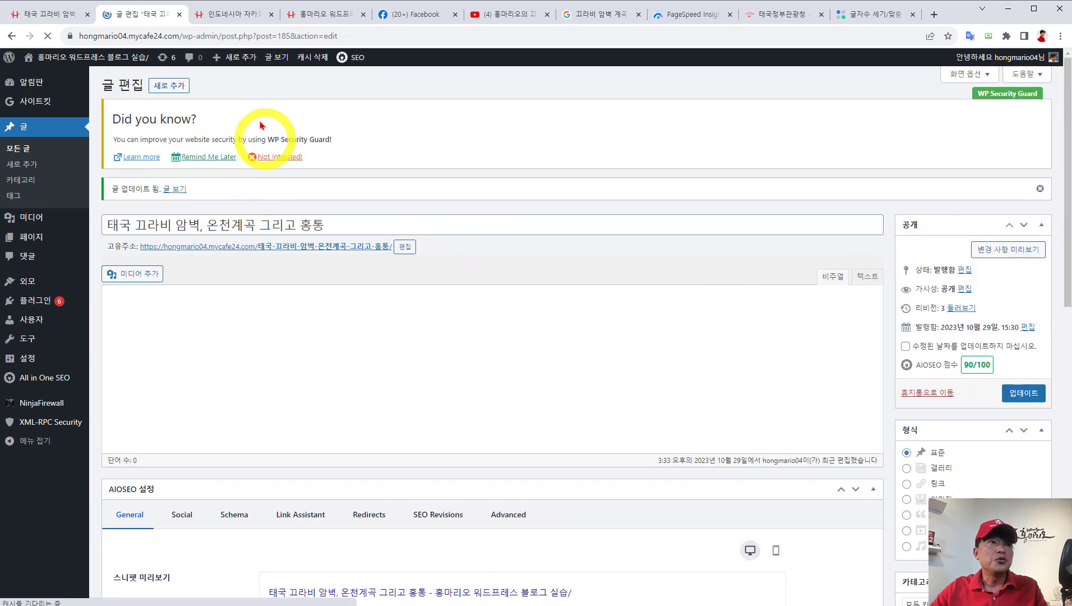
{"action": "scroll", "coordinate": [570, 325], "scroll_direction": "down", "scroll_amount": 15}
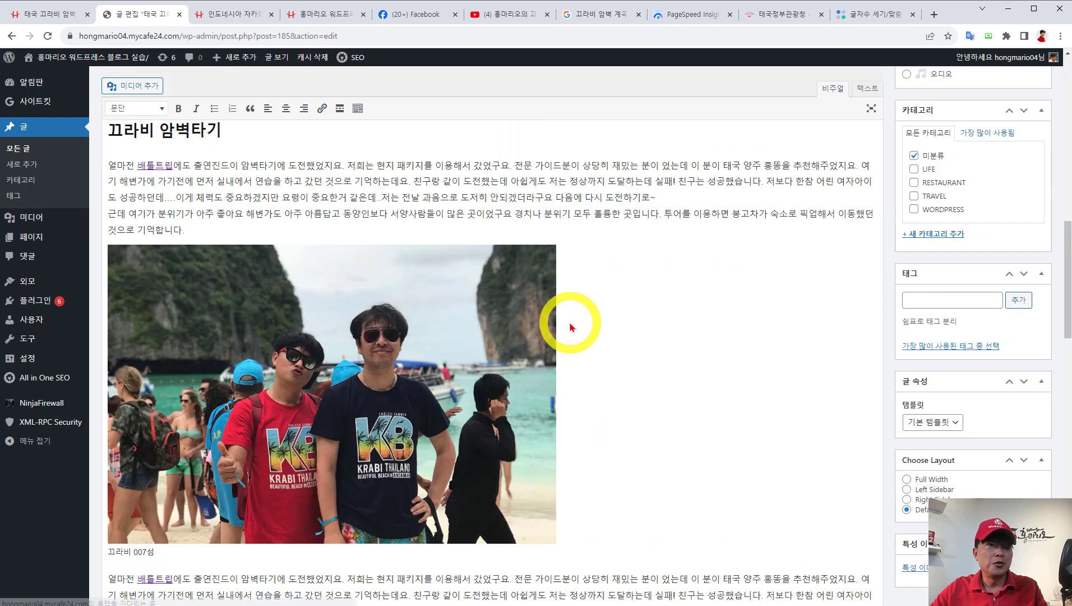
{"action": "scroll", "coordinate": [573, 318], "scroll_direction": "down", "scroll_amount": 15}
{"action": "scroll", "coordinate": [577, 317], "scroll_direction": "up", "scroll_amount": 7}
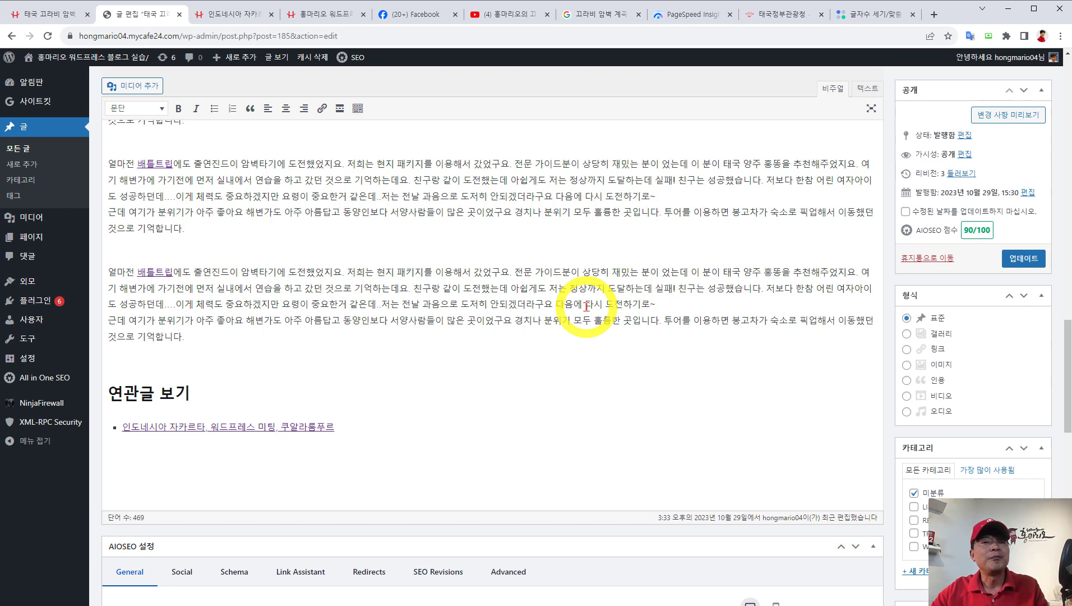
{"action": "scroll", "coordinate": [493, 359], "scroll_direction": "up", "scroll_amount": 15}
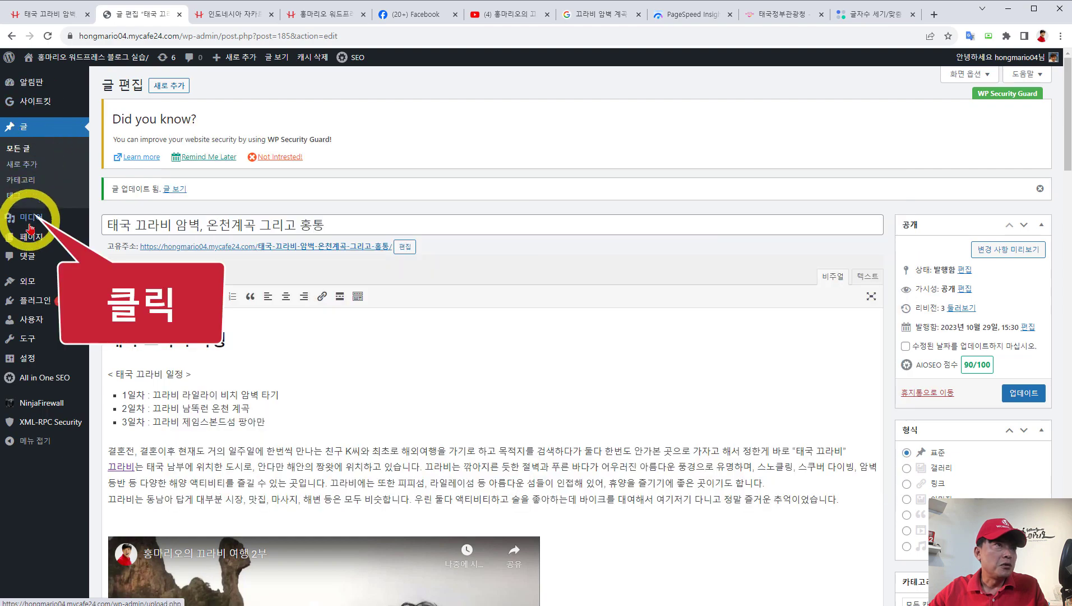
Step: Open the media library, look over the stored images, and switch the library to list view
{"action": "mouse_move", "coordinate": [34, 225]}
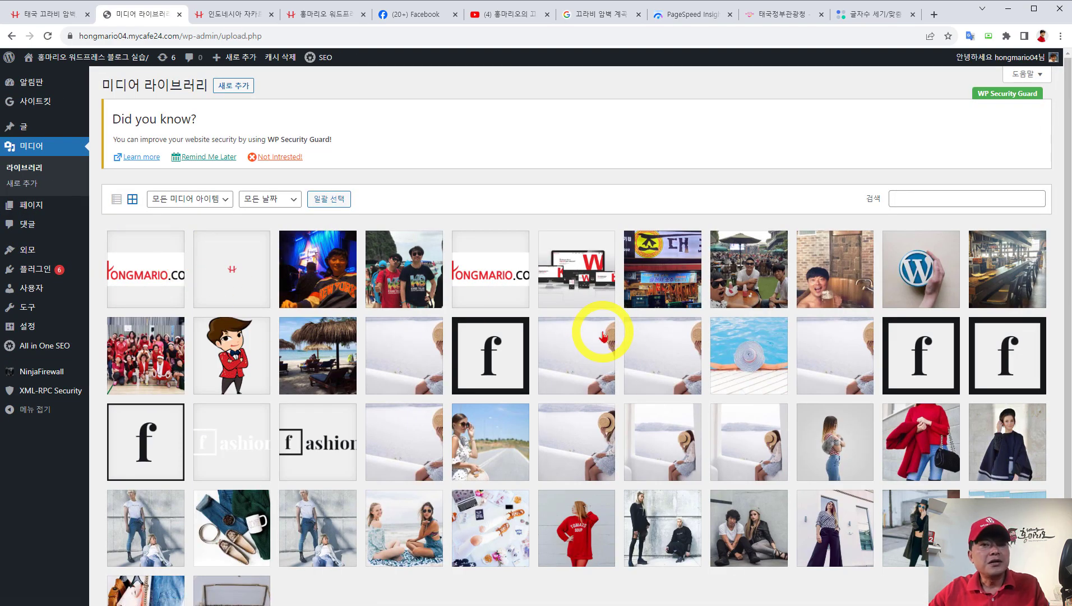
{"action": "scroll", "coordinate": [670, 399], "scroll_direction": "down", "scroll_amount": 2}
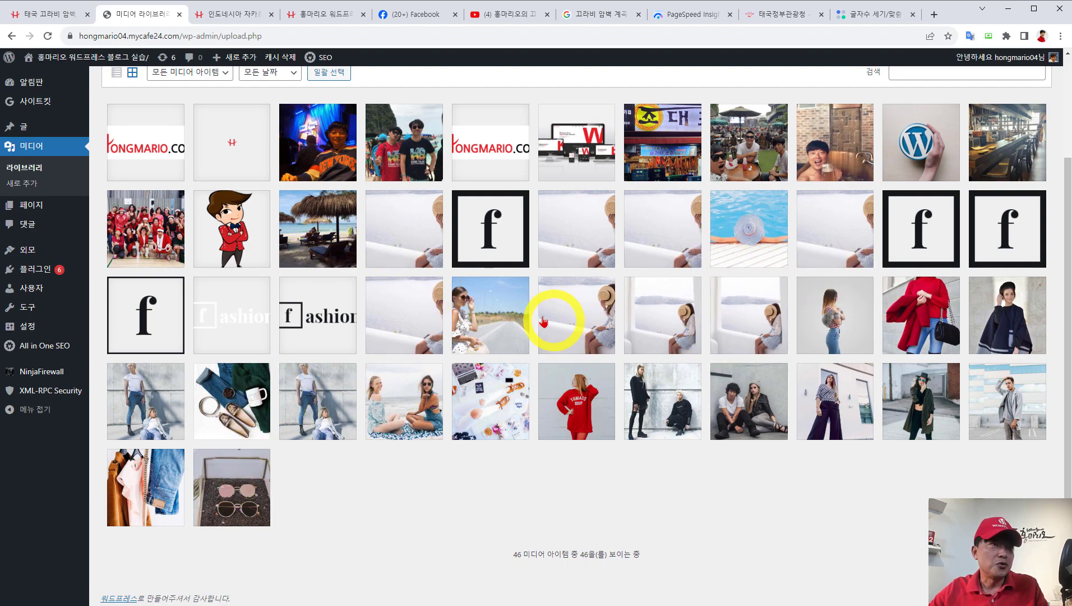
{"action": "scroll", "coordinate": [113, 140], "scroll_direction": "up", "scroll_amount": 3}
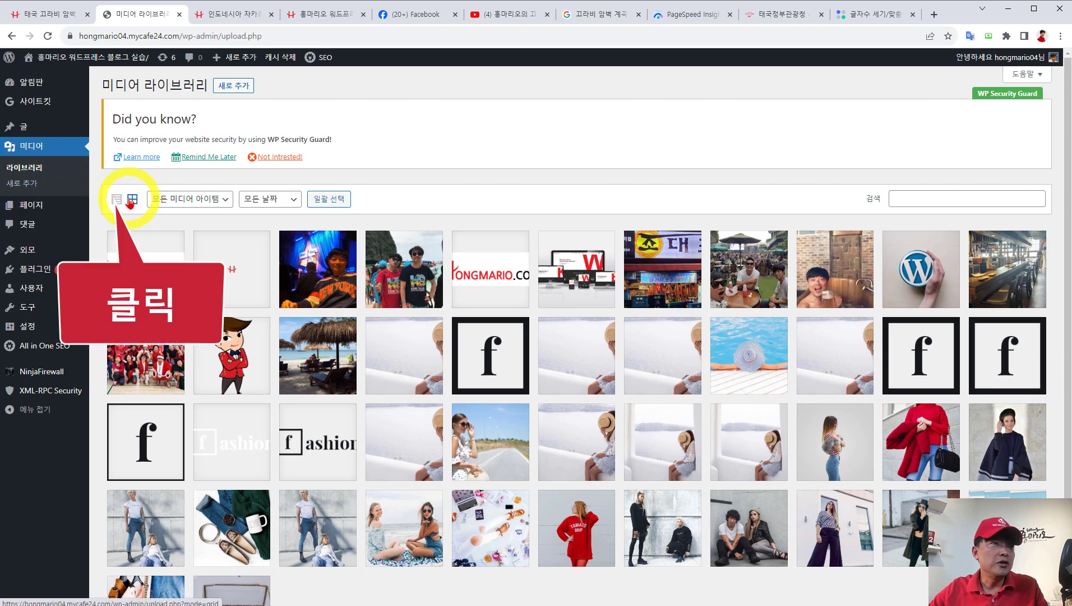
{"action": "left_click", "coordinate": [116, 199]}
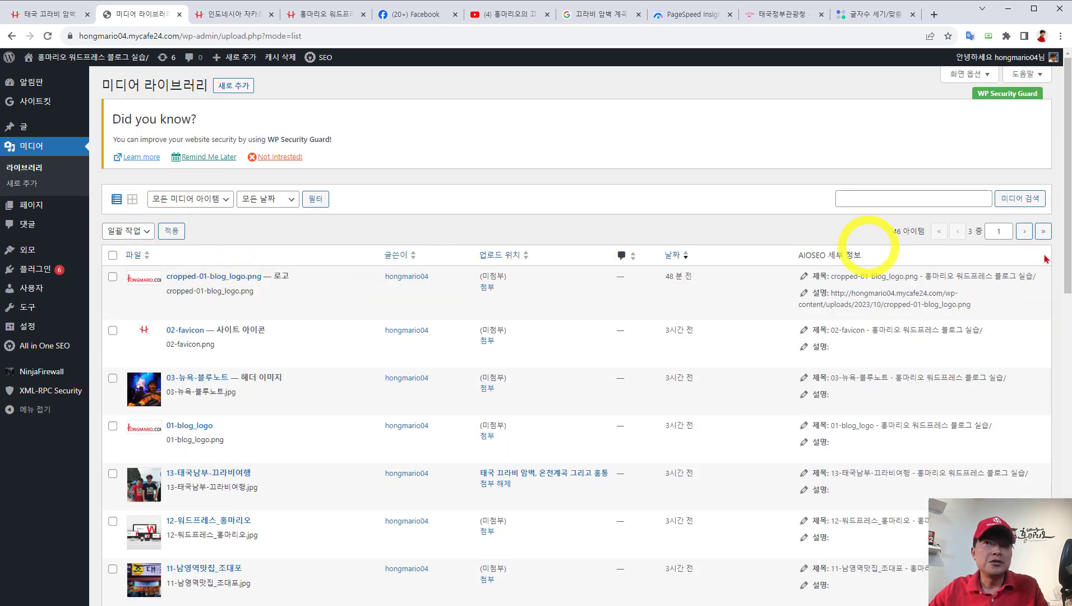
Step: Permanently delete (영구 삭제) all media items on page 3 of the library list, including erik-lucatero.jpg and antonis-nonis.jpg, and confirm
{"action": "scroll", "coordinate": [989, 237], "scroll_direction": "down", "scroll_amount": 2}
{"action": "scroll", "coordinate": [982, 250], "scroll_direction": "up", "scroll_amount": 2}
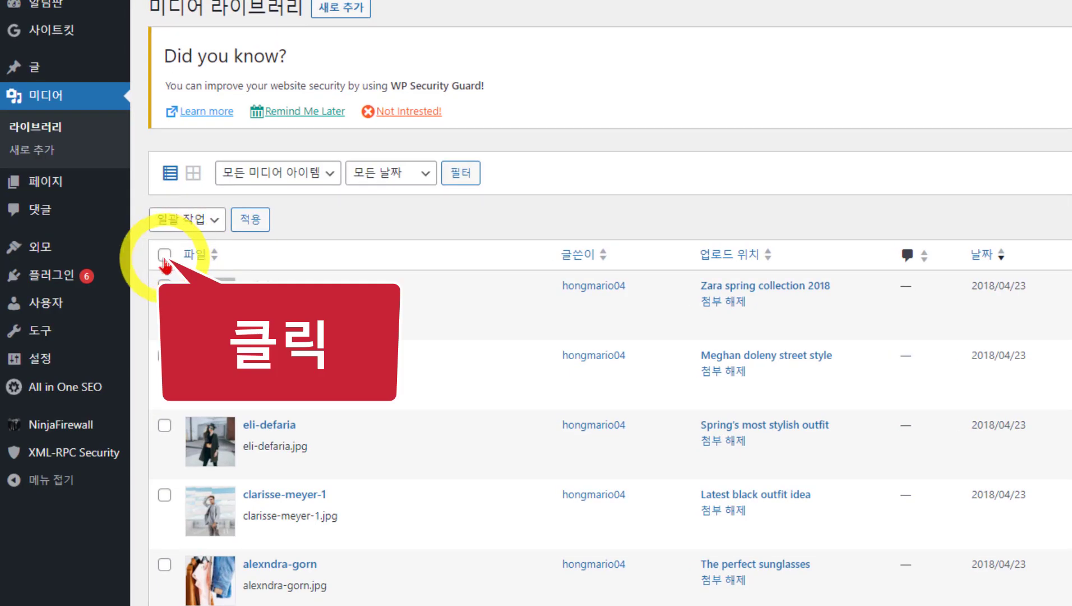
{"action": "left_click", "coordinate": [165, 255]}
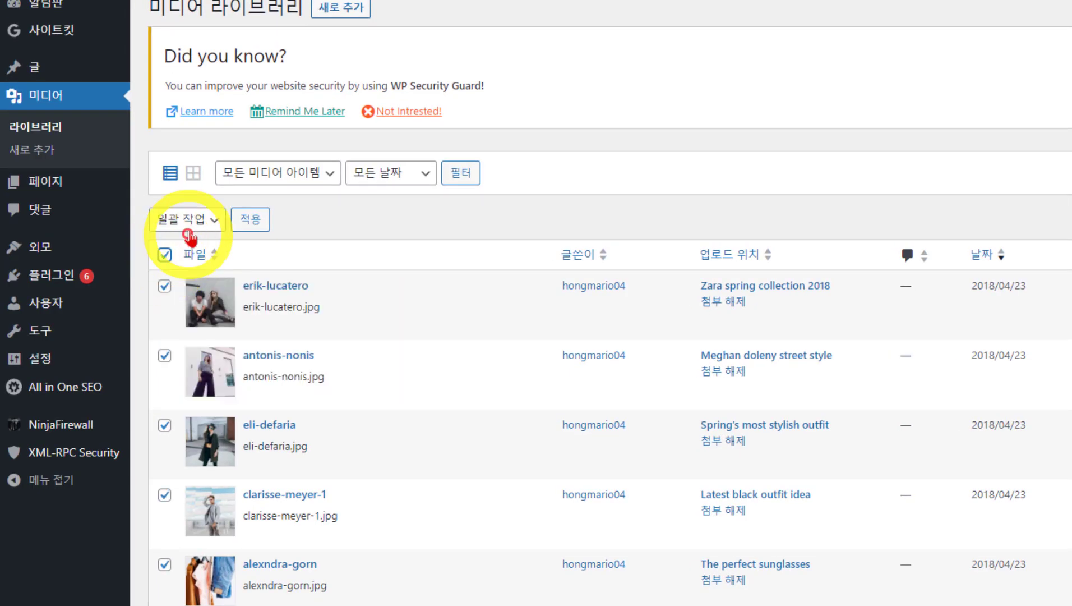
{"action": "left_click", "coordinate": [185, 220]}
{"action": "left_click", "coordinate": [198, 256]}
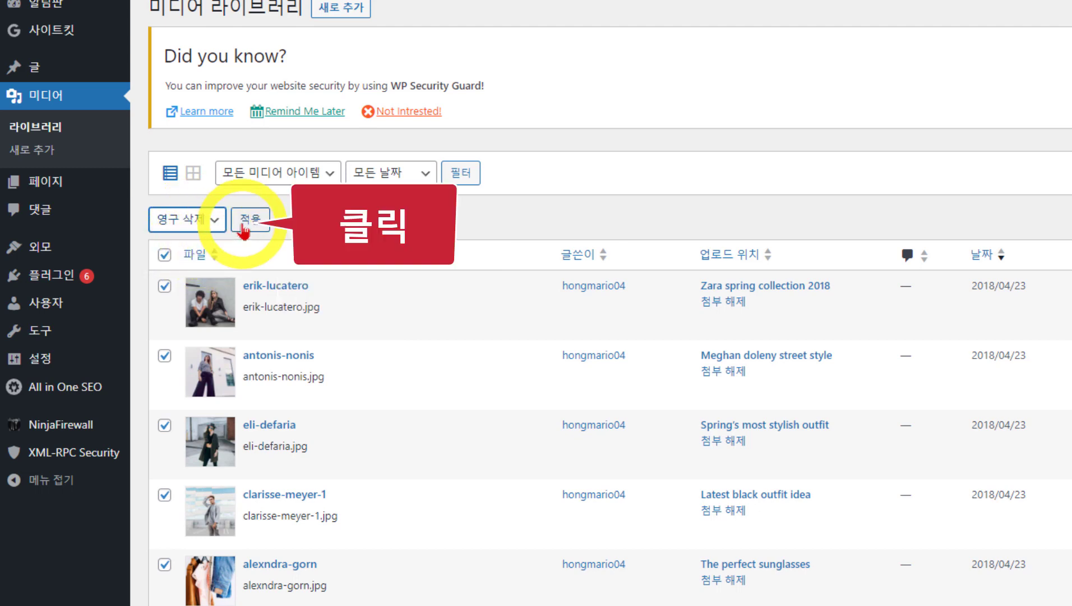
{"action": "left_click", "coordinate": [243, 226]}
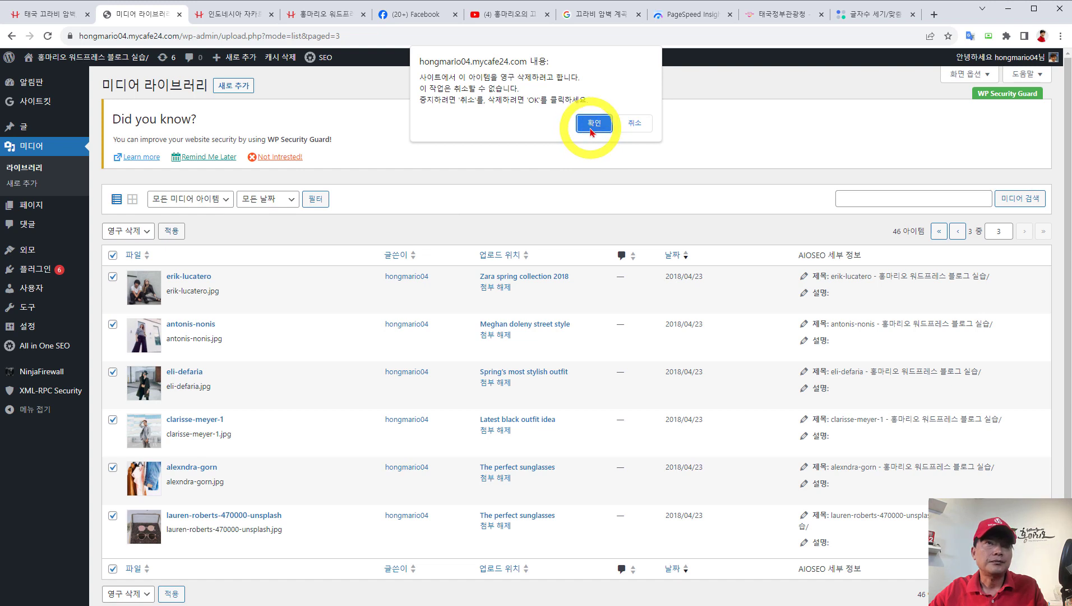
{"action": "left_click", "coordinate": [593, 124]}
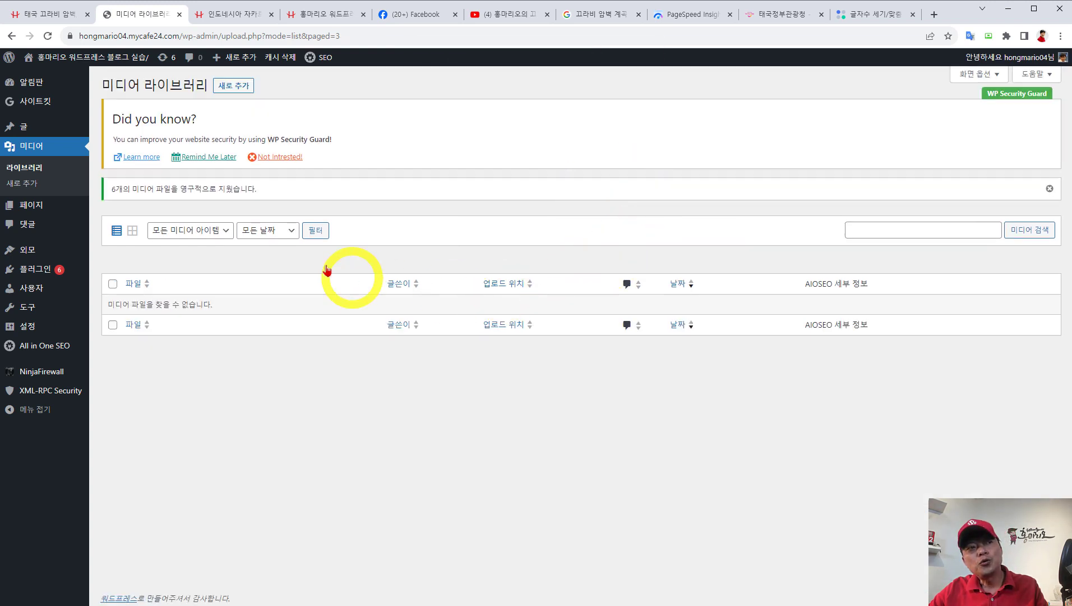
Step: Go to page 2 of the media library, check its items, permanently delete (영구 삭제) all of them, and confirm
{"action": "left_click", "coordinate": [32, 172]}
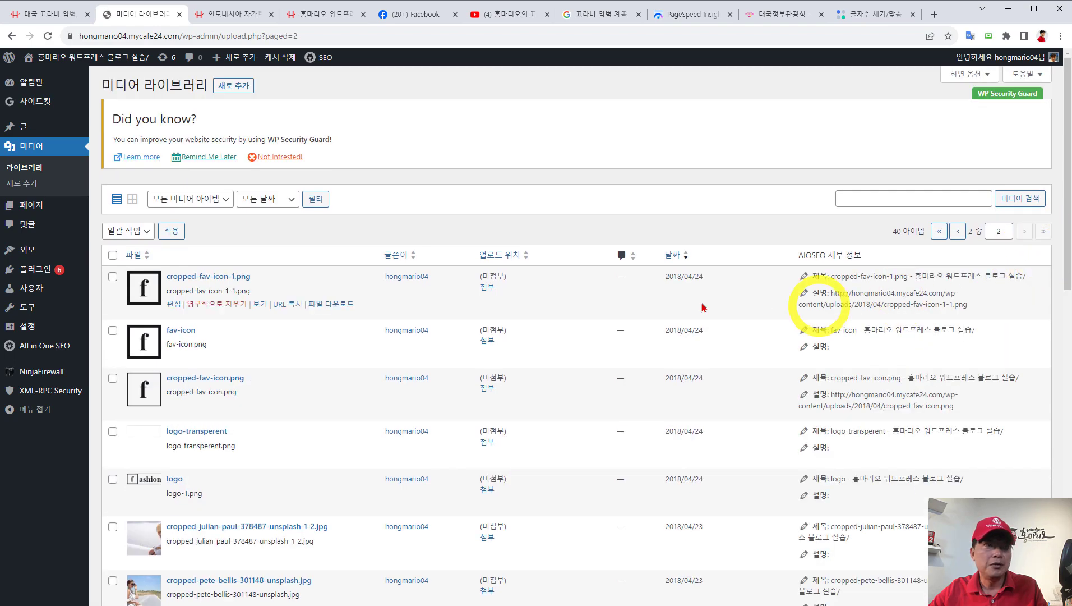
{"action": "scroll", "coordinate": [183, 292], "scroll_direction": "down", "scroll_amount": 12}
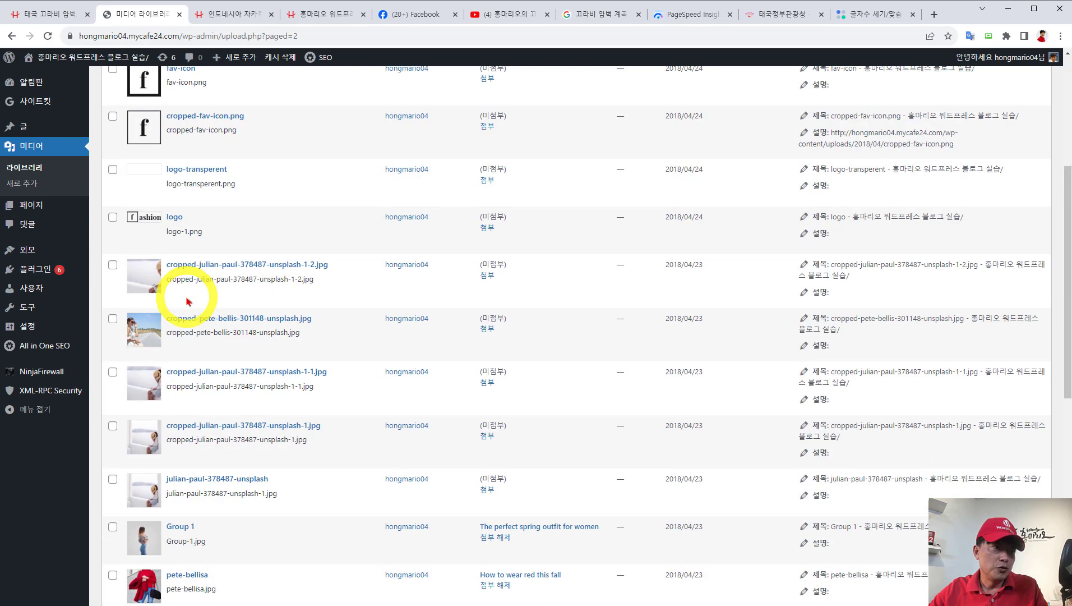
{"action": "scroll", "coordinate": [186, 296], "scroll_direction": "up", "scroll_amount": 12}
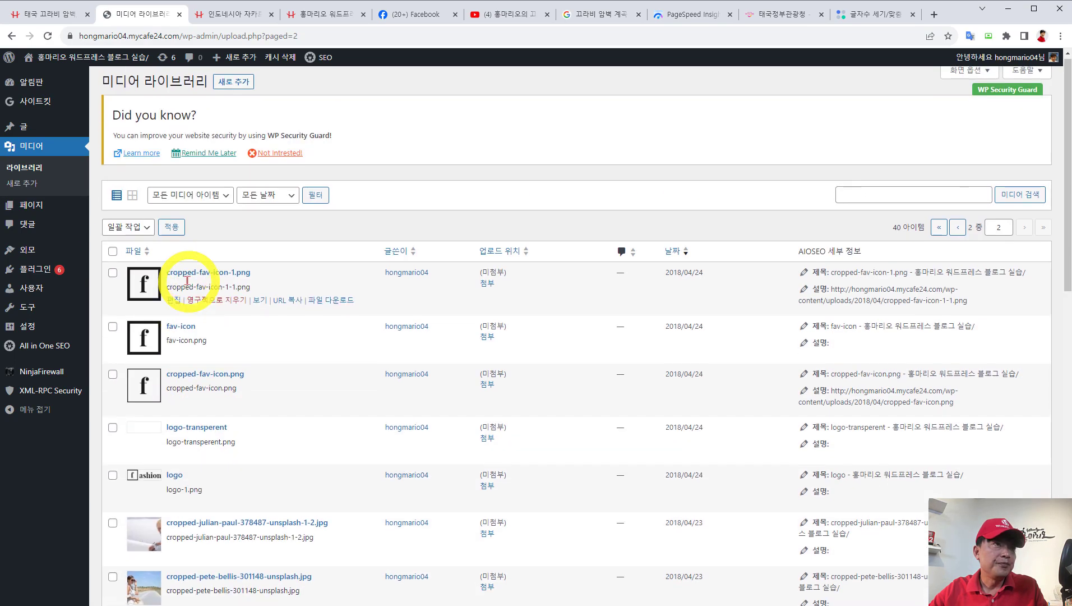
{"action": "left_click", "coordinate": [133, 232]}
{"action": "left_click", "coordinate": [129, 257]}
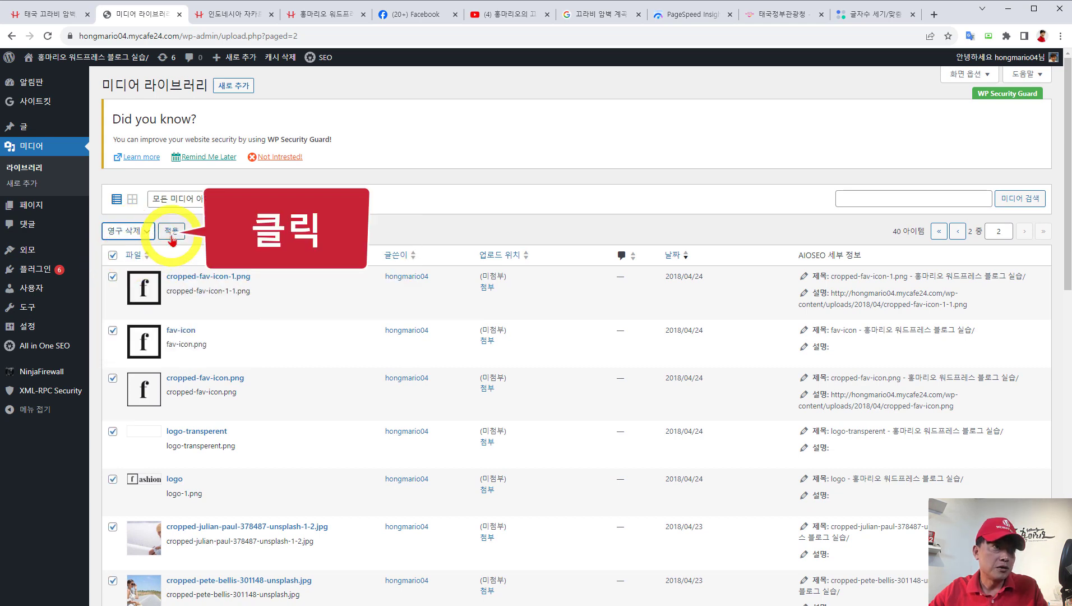
{"action": "left_click", "coordinate": [171, 231]}
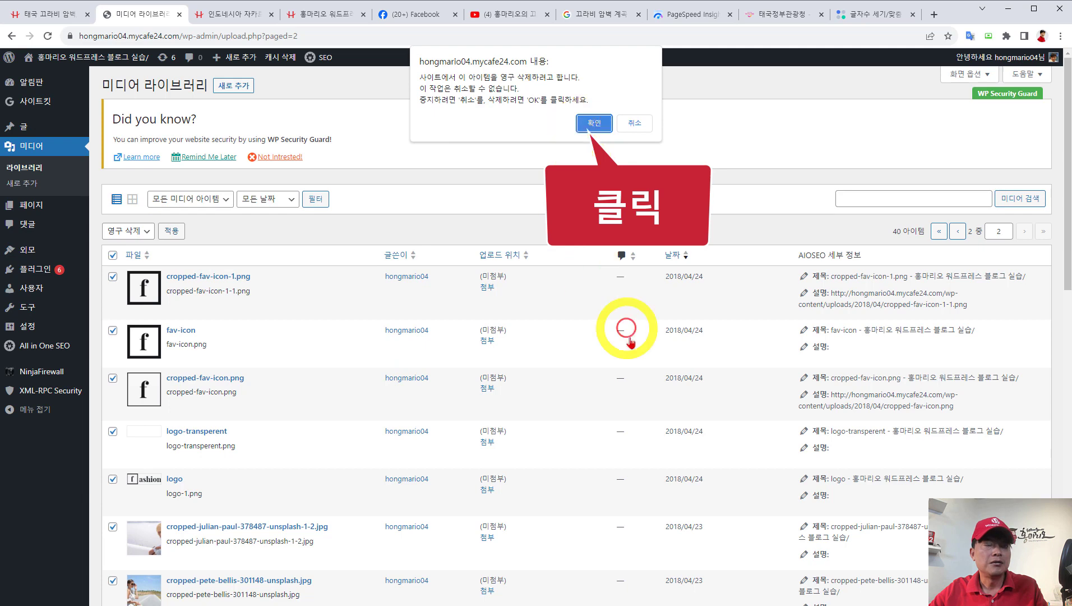
{"action": "left_click", "coordinate": [597, 126]}
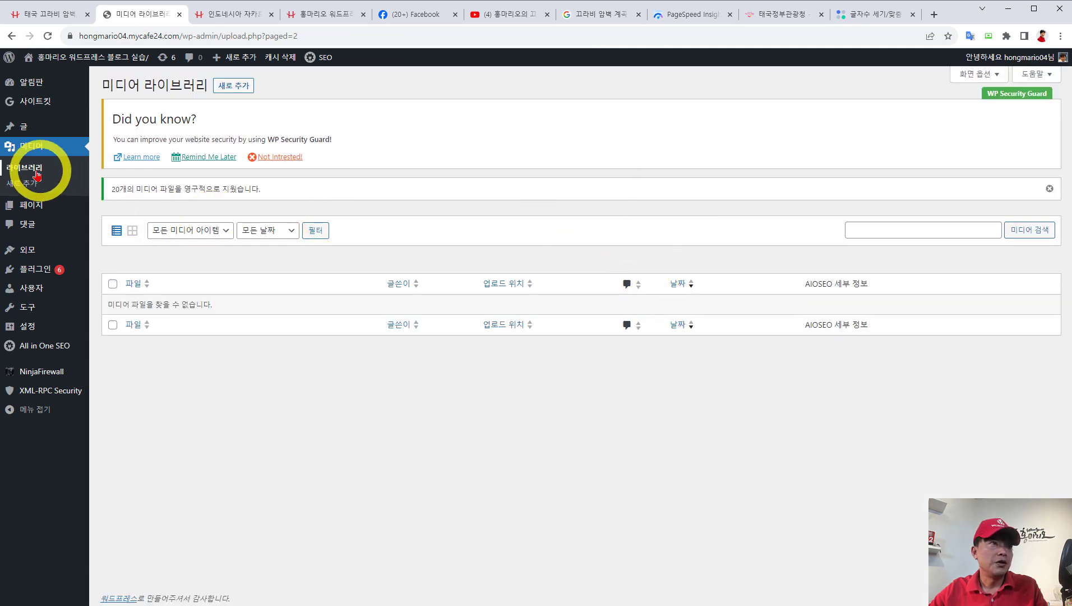
Step: Permanently delete (영구 삭제) the unused cropped-julian-paul images, cropped-fav-icon-2.png and anna-demianenko.jpg from the media library, then check the remaining items
{"action": "left_click", "coordinate": [27, 175]}
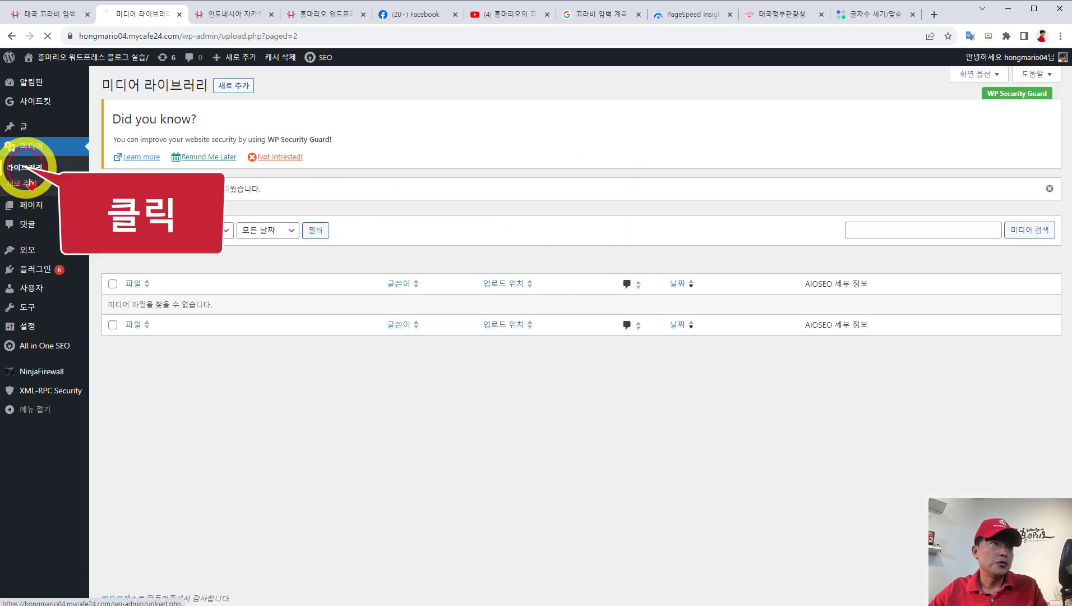
{"action": "scroll", "coordinate": [567, 420], "scroll_direction": "down", "scroll_amount": 10}
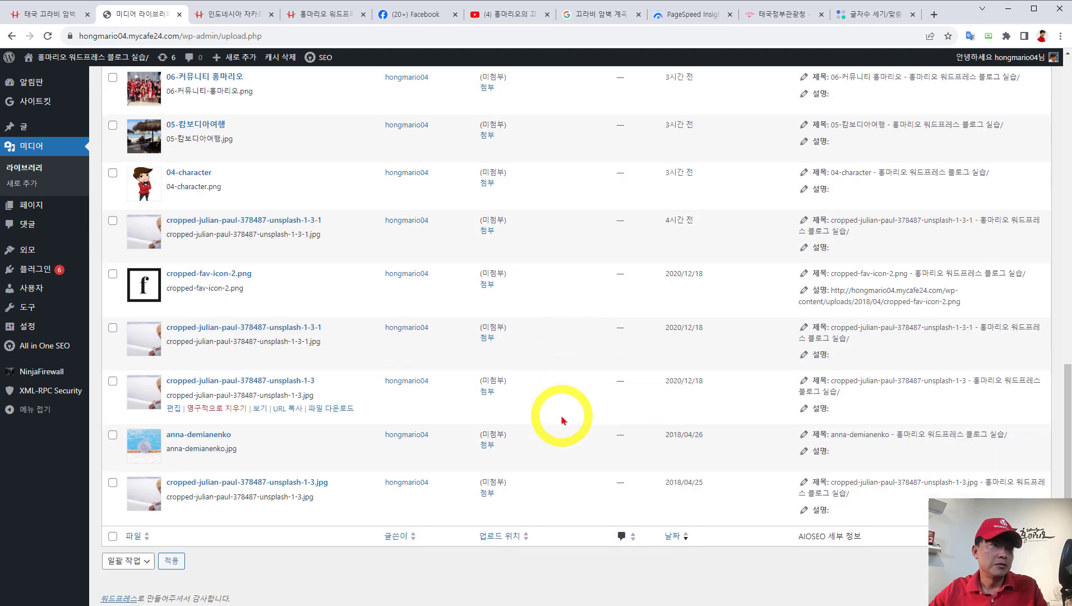
{"action": "left_click", "coordinate": [112, 221]}
{"action": "left_click", "coordinate": [113, 274]}
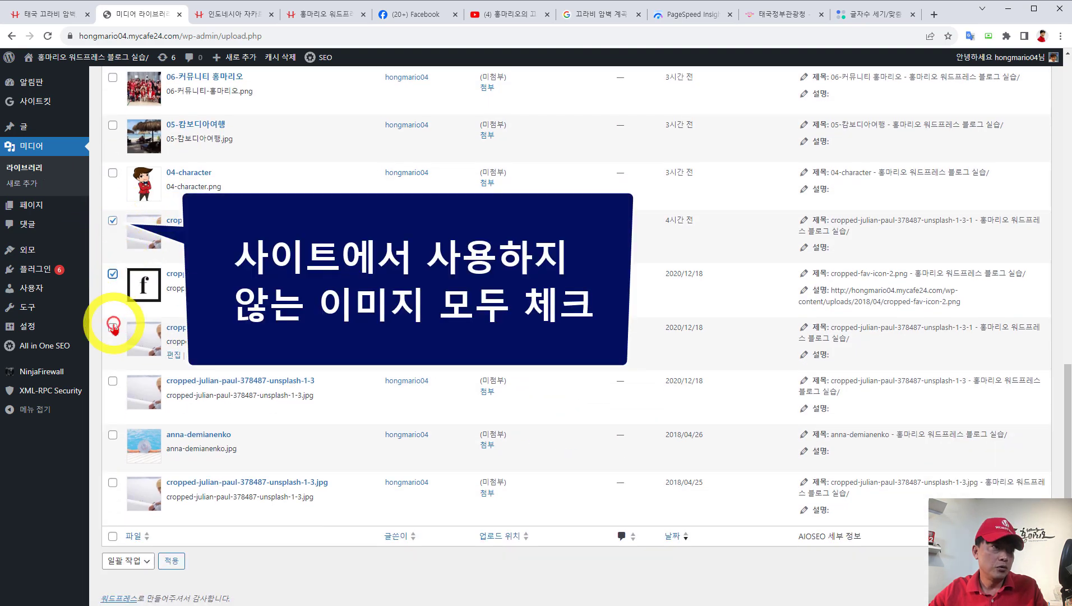
{"action": "left_click", "coordinate": [112, 381]}
{"action": "left_click", "coordinate": [113, 435]}
{"action": "left_click", "coordinate": [112, 482]}
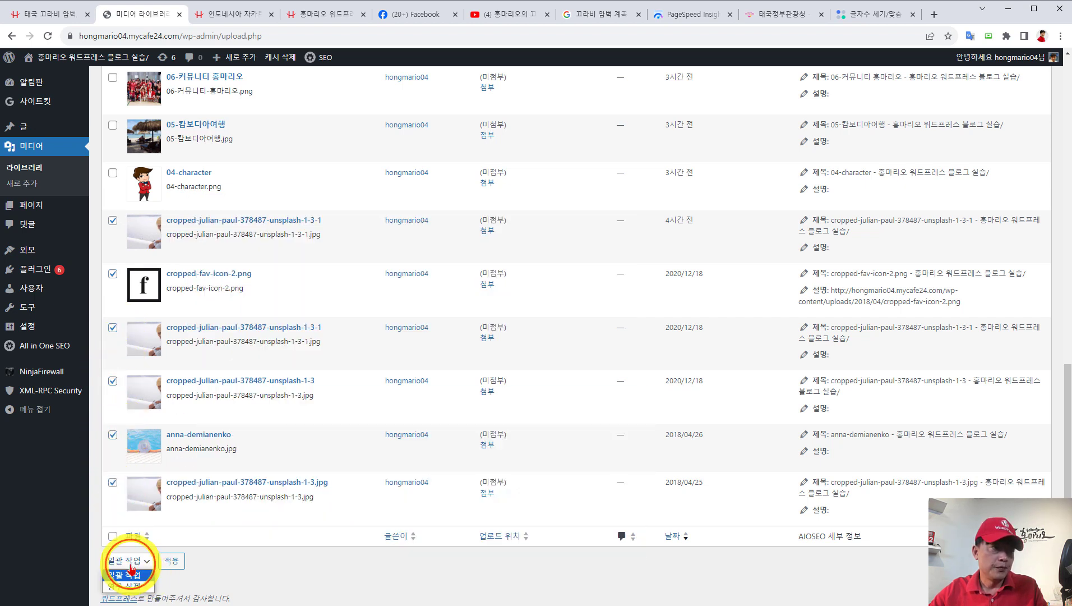
{"action": "left_click", "coordinate": [130, 561]}
{"action": "left_click", "coordinate": [129, 583]}
{"action": "left_click", "coordinate": [170, 560]}
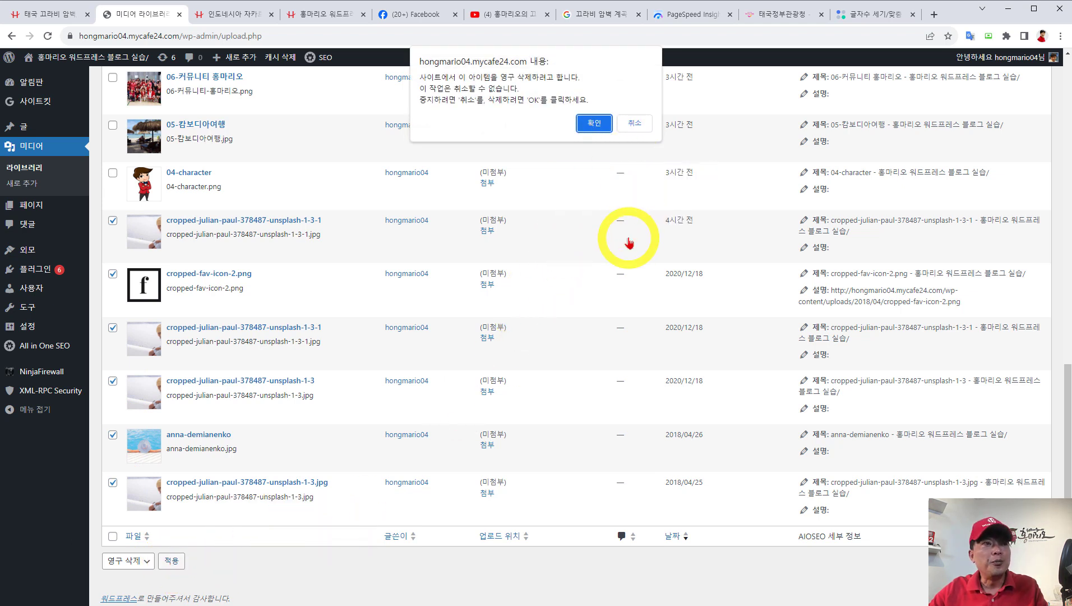
{"action": "left_click", "coordinate": [595, 124]}
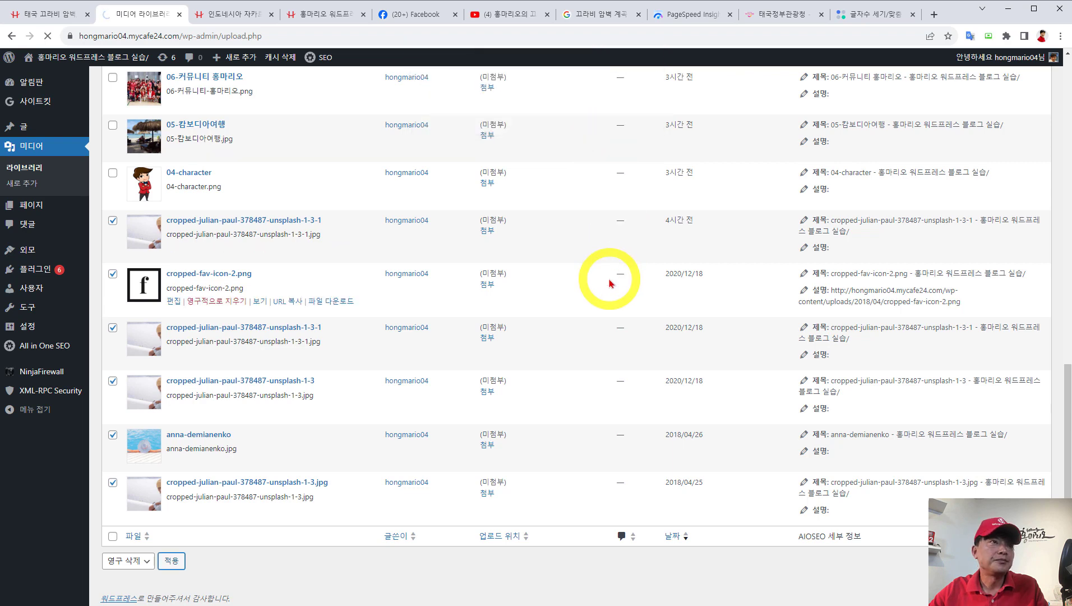
{"action": "scroll", "coordinate": [614, 280], "scroll_direction": "down", "scroll_amount": 7}
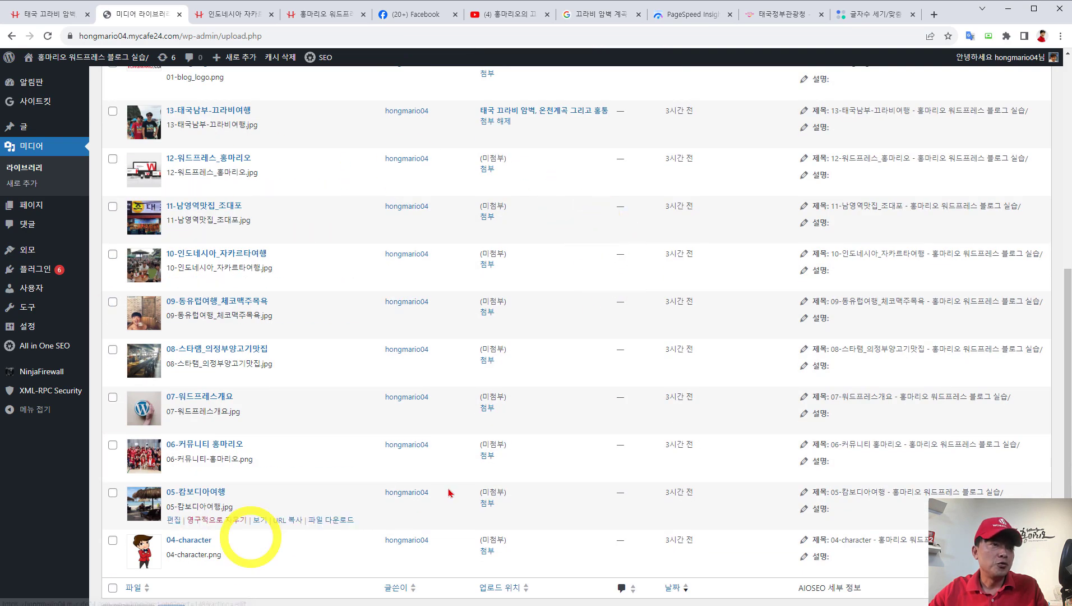
{"action": "scroll", "coordinate": [519, 394], "scroll_direction": "up", "scroll_amount": 4}
{"action": "scroll", "coordinate": [518, 394], "scroll_direction": "up", "scroll_amount": 1}
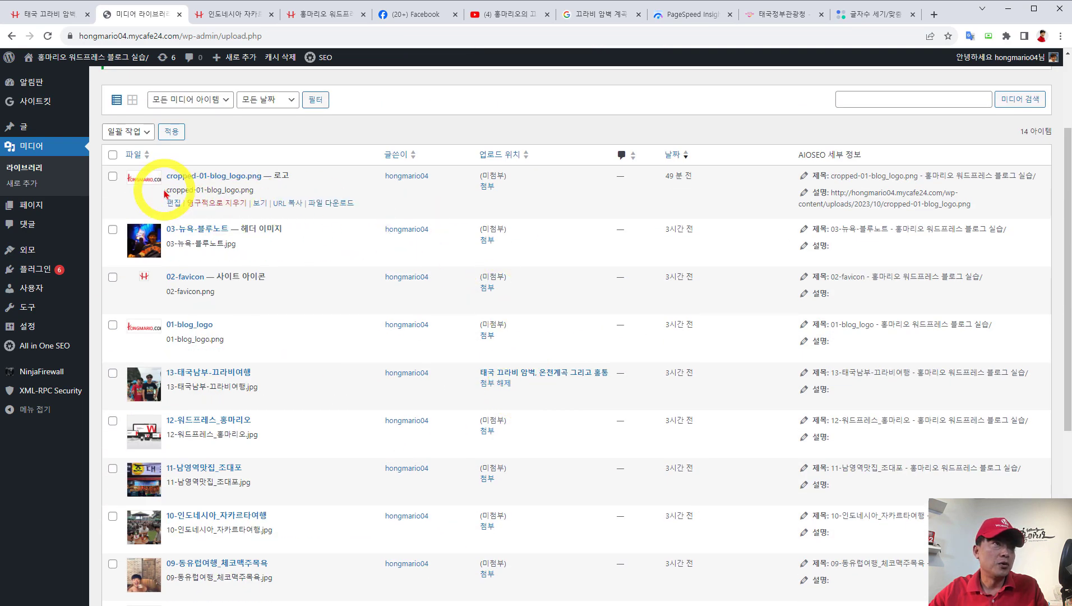
Step: Open the comments list of the hongmarioblog.co.kr site and unapprove (승인 해제) the 댓글 테스트 comment on the Krabi post
{"action": "mouse_move", "coordinate": [40, 212]}
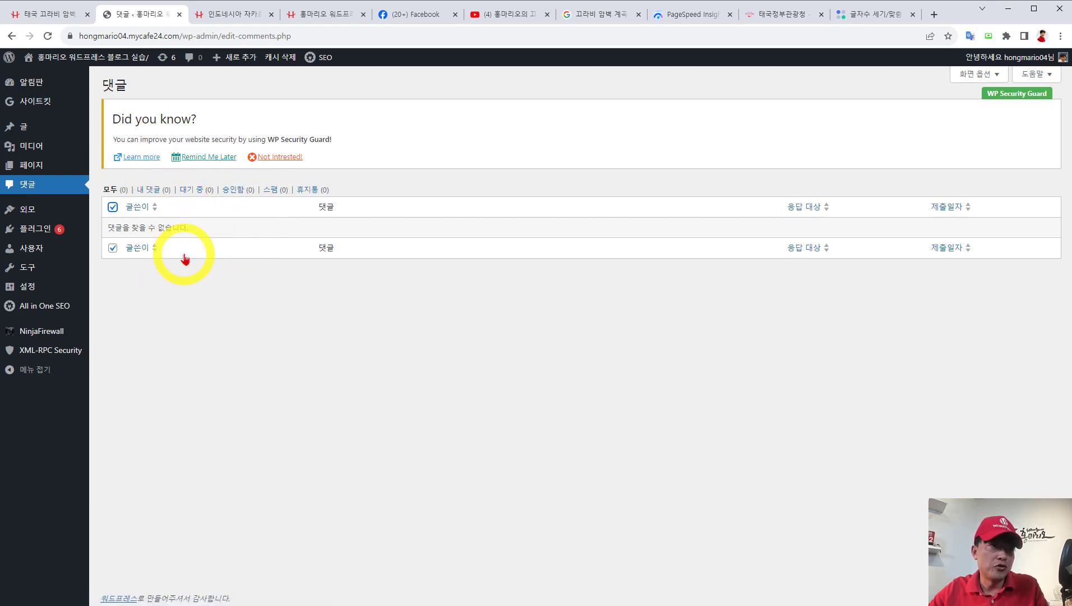
{"action": "left_click", "coordinate": [49, 14]}
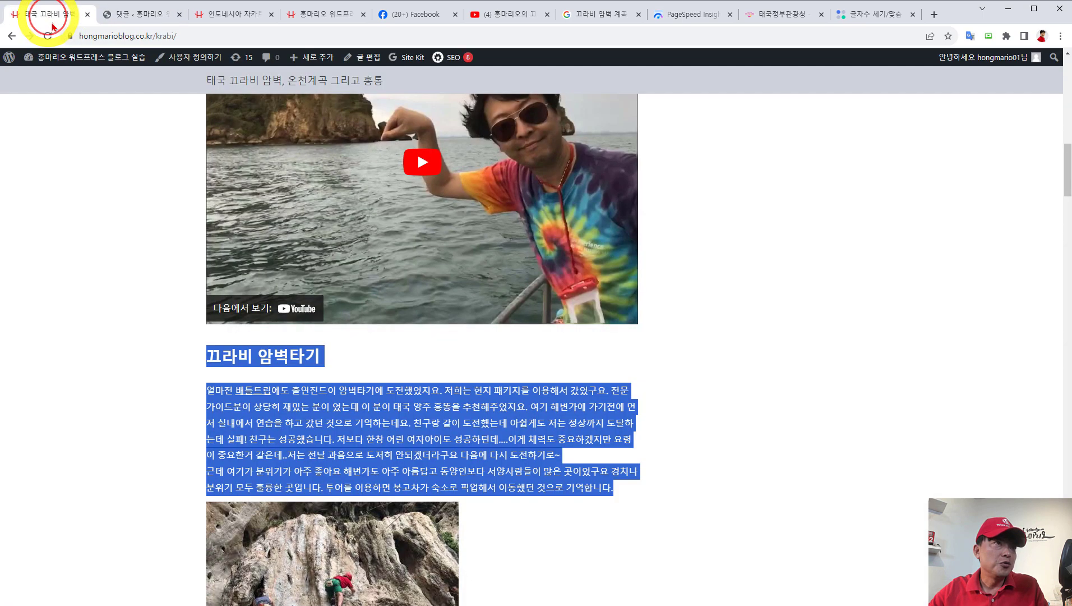
{"action": "mouse_move", "coordinate": [89, 63]}
{"action": "left_click", "coordinate": [31, 78]}
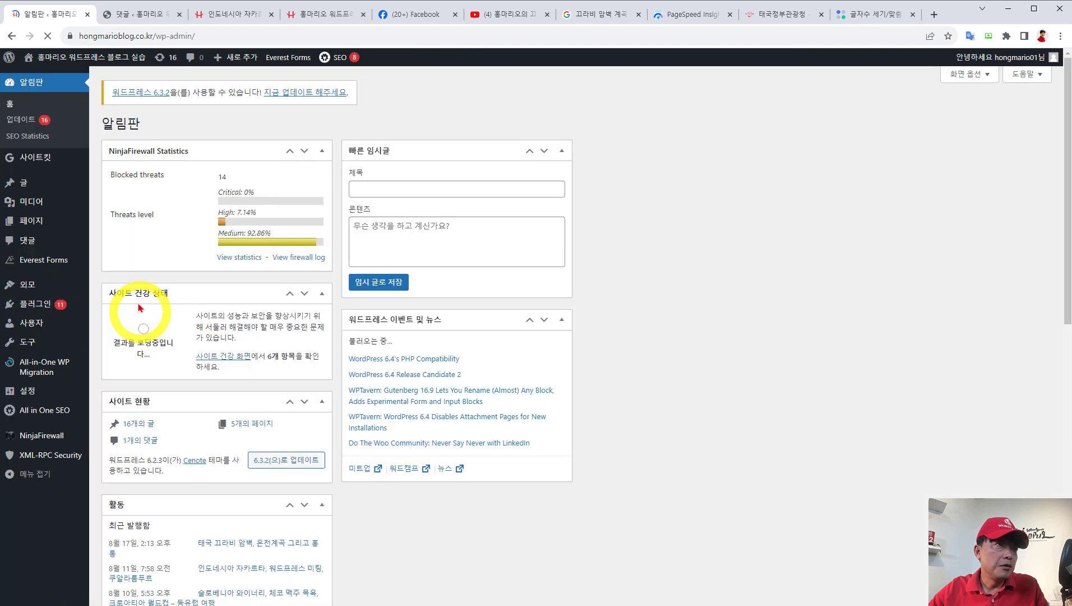
{"action": "left_click", "coordinate": [28, 240]}
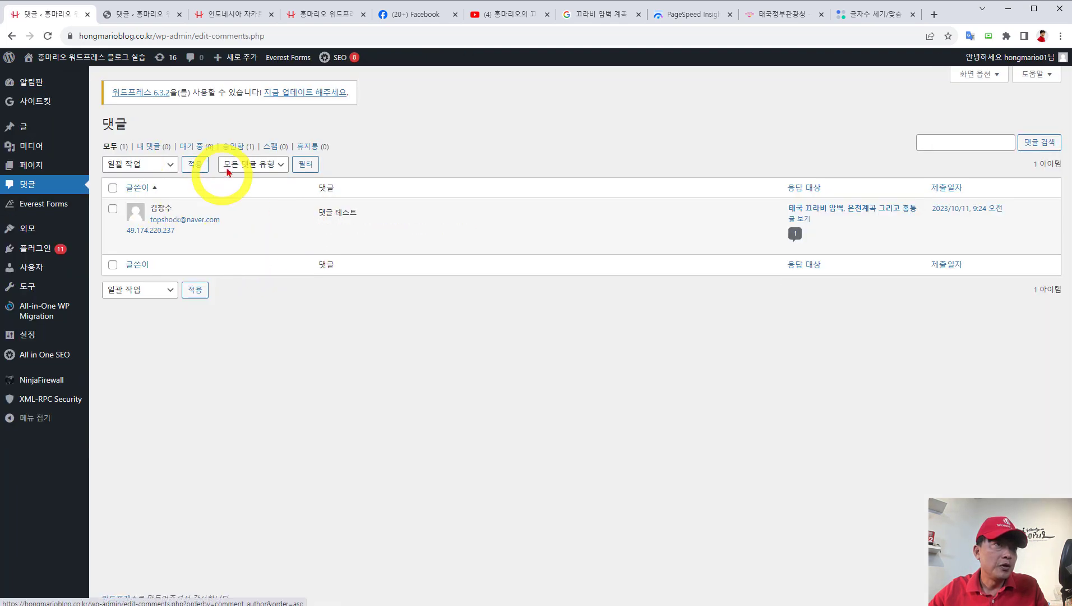
{"action": "left_click", "coordinate": [113, 209]}
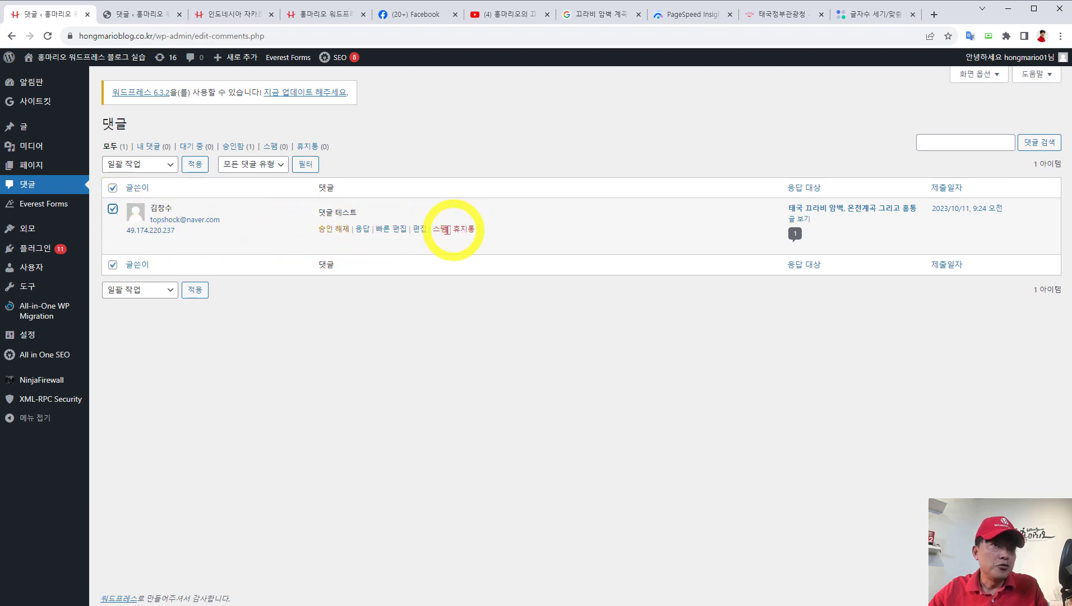
{"action": "left_click", "coordinate": [338, 229]}
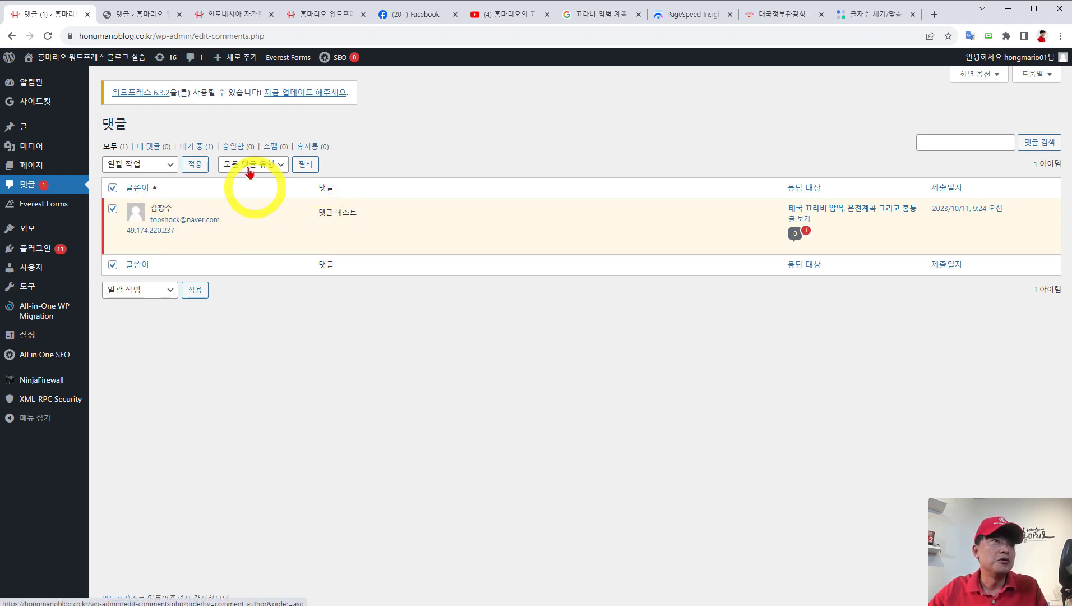
Step: Return to the hongmario04 site, open its installed themes, and delete the unused Twenty Twenty-One theme with confirmation
{"action": "left_click", "coordinate": [135, 14]}
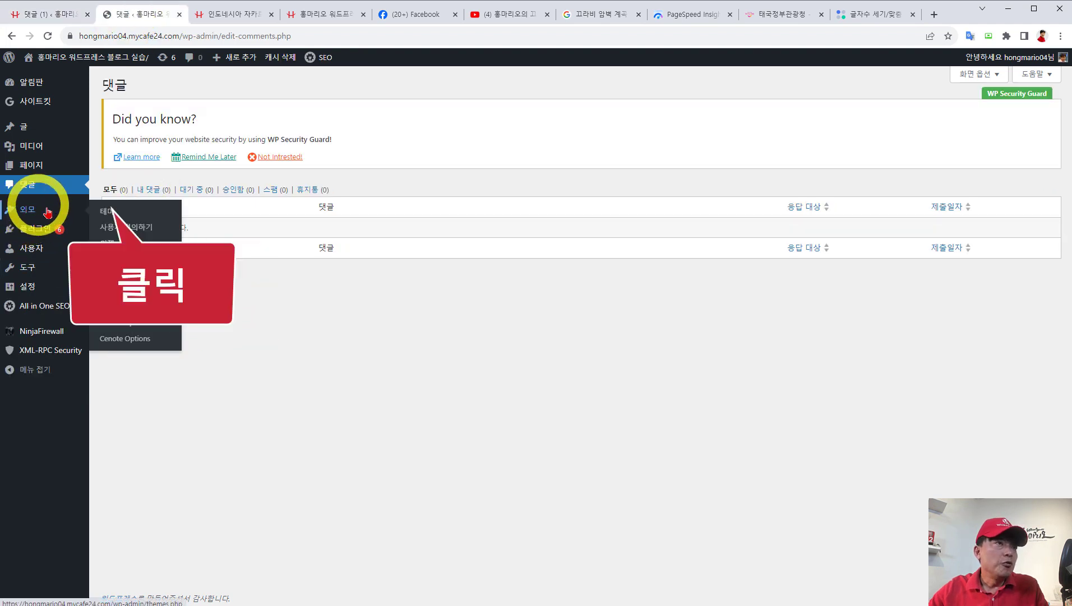
{"action": "left_click", "coordinate": [106, 211]}
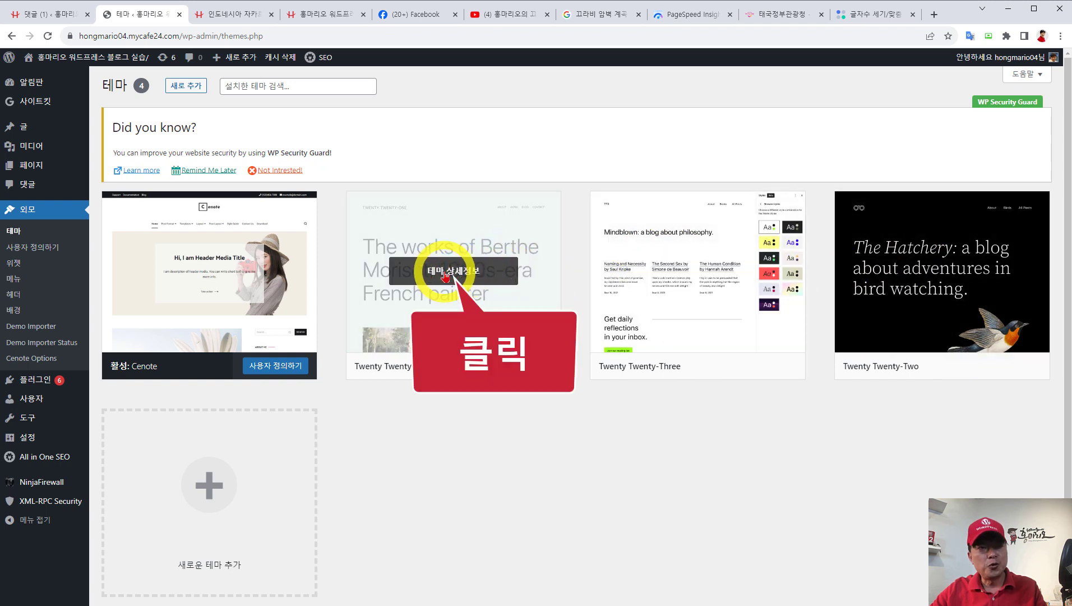
{"action": "left_click", "coordinate": [445, 275]}
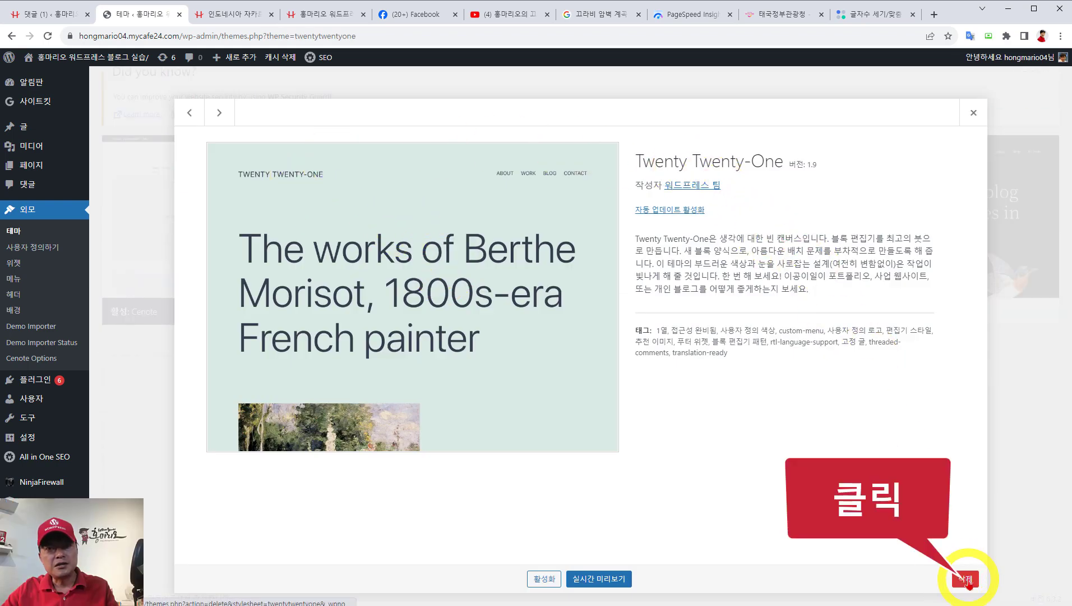
{"action": "left_click", "coordinate": [964, 580]}
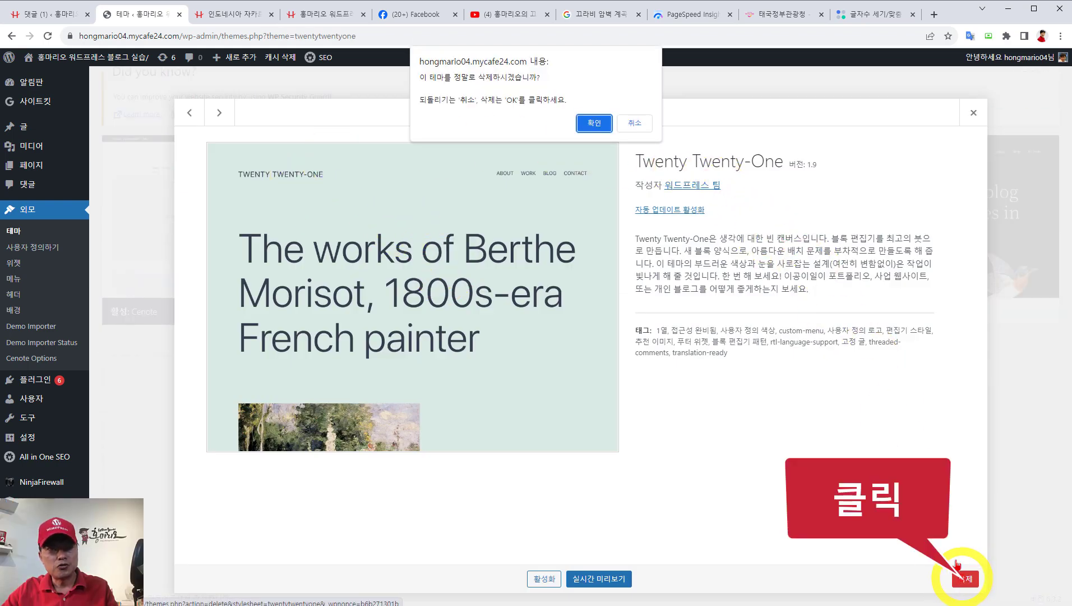
{"action": "left_click", "coordinate": [593, 126]}
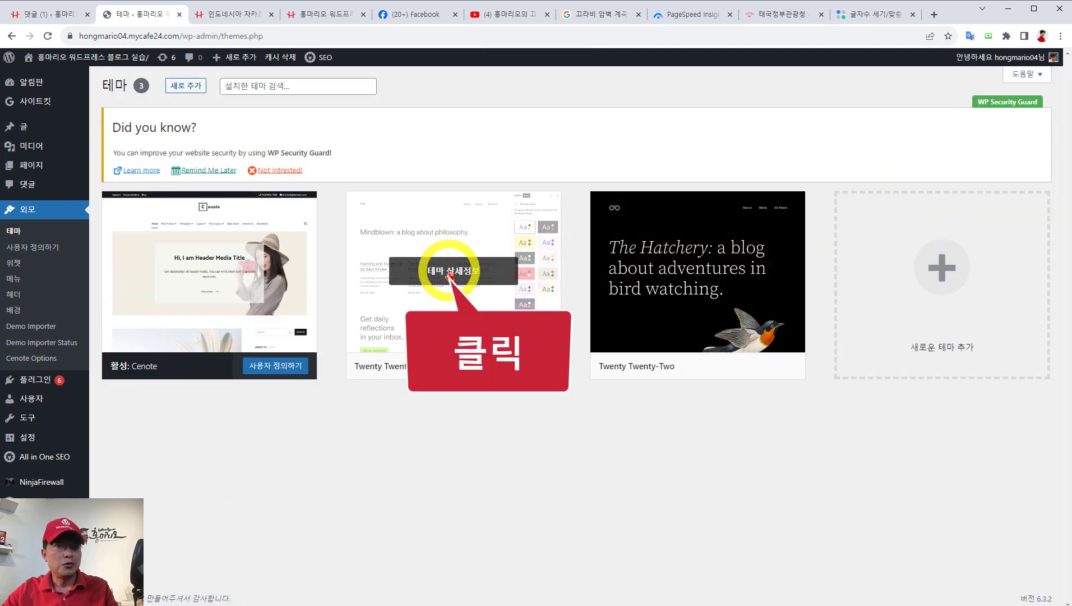
Step: Delete the unused Twenty Twenty-Three and Twenty Twenty-Two themes and confirm both deletions, keeping only Cenote
{"action": "left_click", "coordinate": [450, 273]}
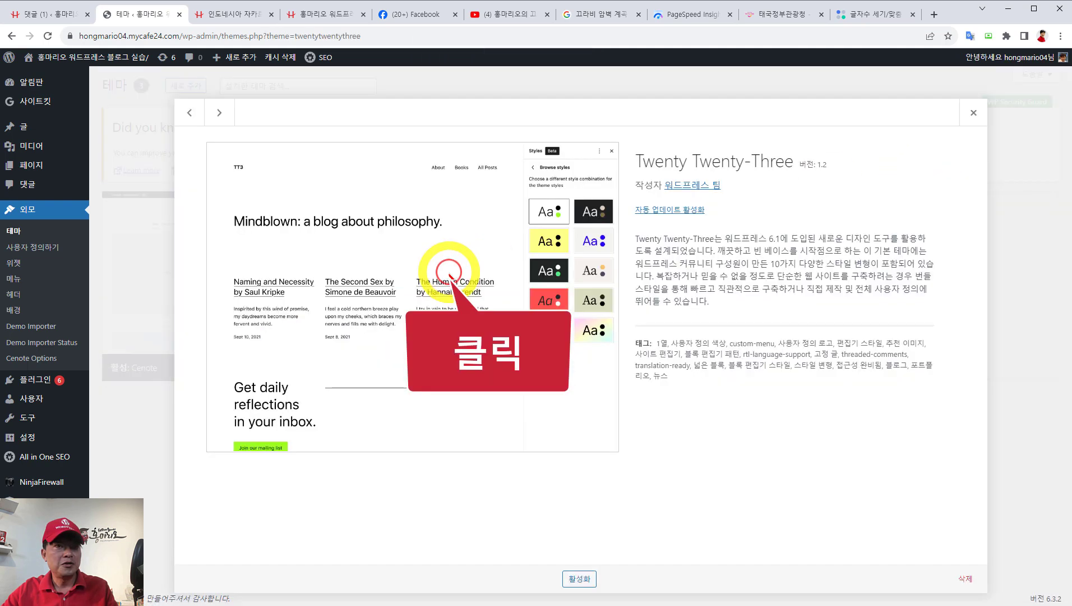
{"action": "left_click", "coordinate": [968, 582]}
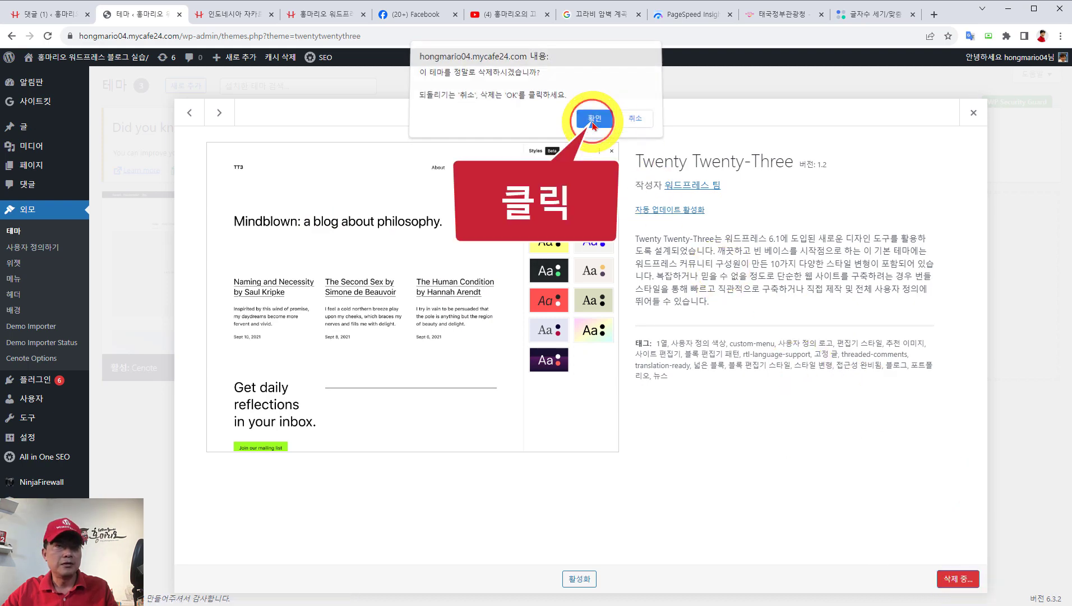
{"action": "left_click", "coordinate": [594, 122]}
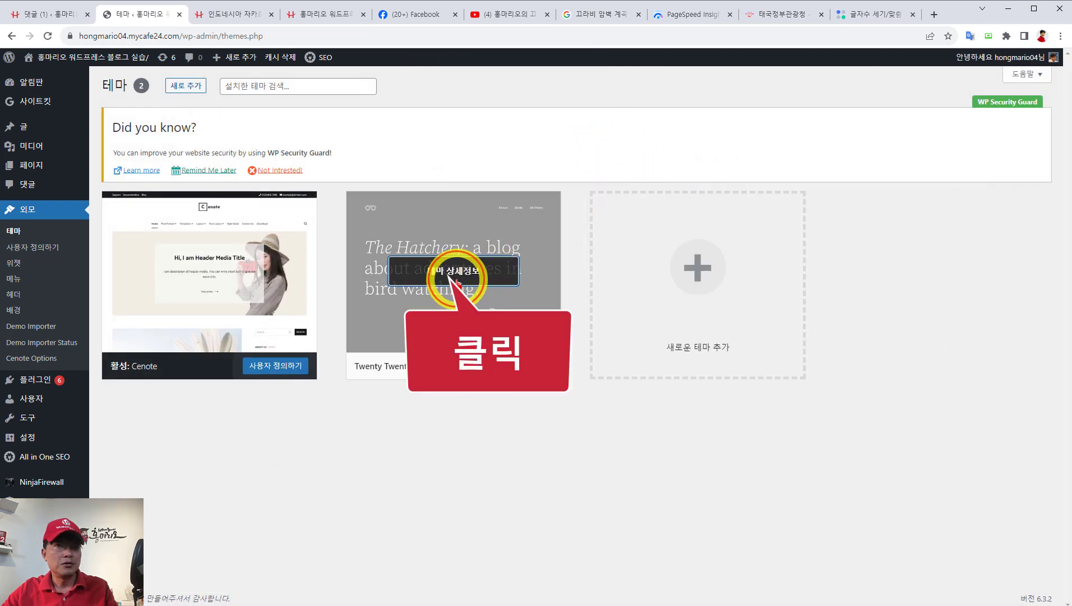
{"action": "left_click", "coordinate": [457, 274]}
{"action": "left_click", "coordinate": [966, 579]}
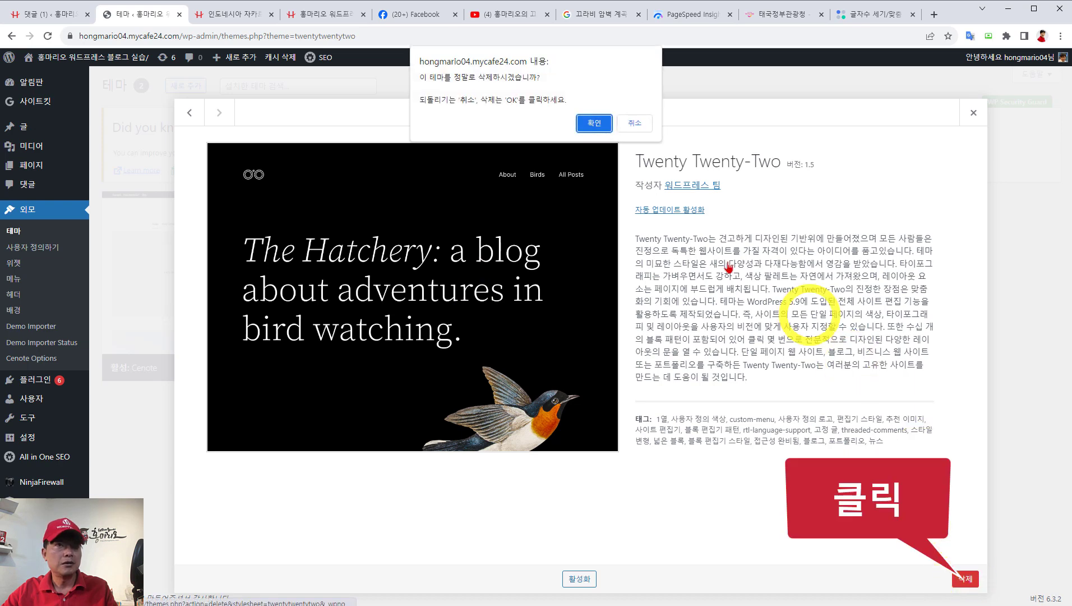
{"action": "left_click", "coordinate": [593, 127]}
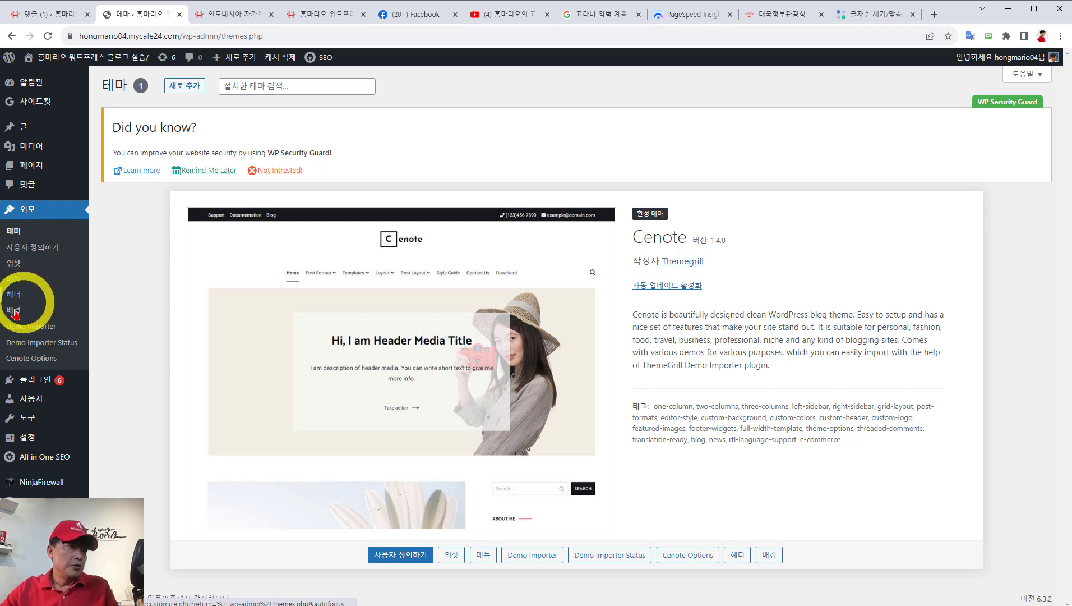
Step: Visit the blog's front page, find the 태국 끄라비 암벽, 온천계곡 그리고 홍통 post, and open it for editing
{"action": "mouse_move", "coordinate": [23, 380]}
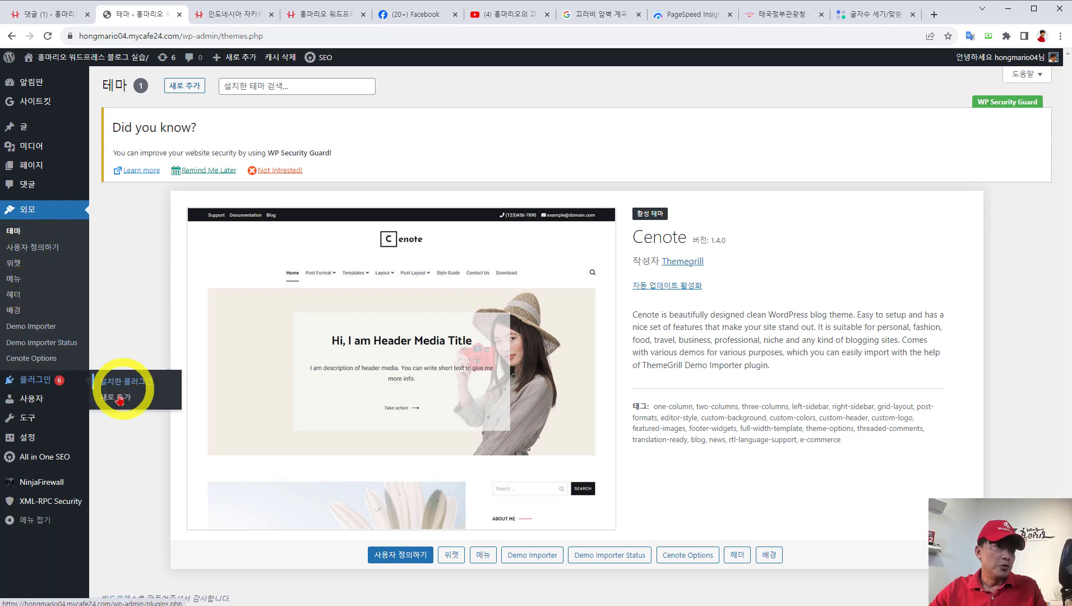
{"action": "mouse_move", "coordinate": [34, 406]}
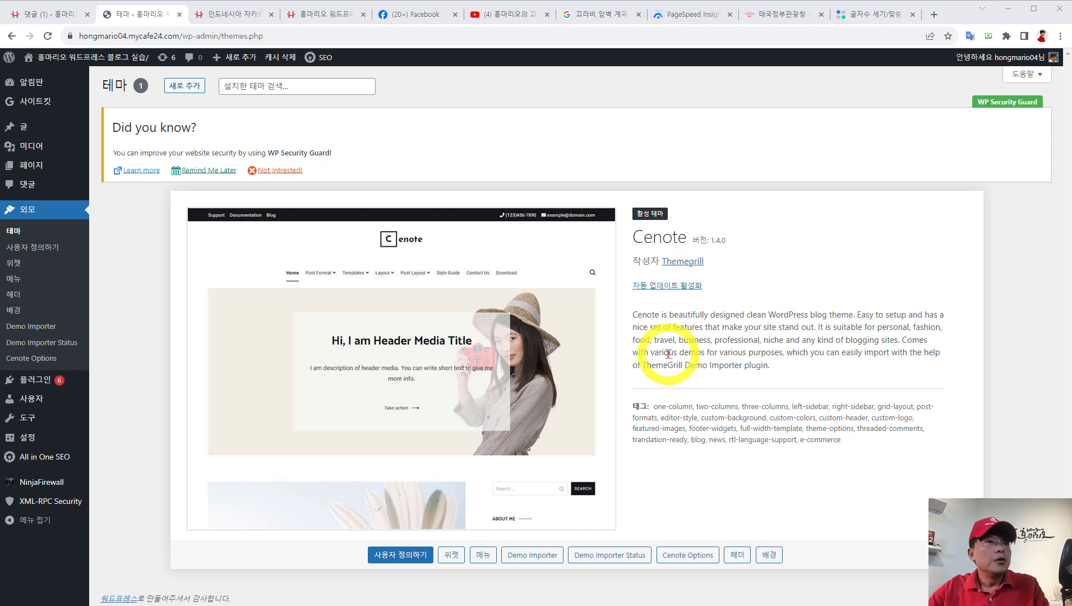
{"action": "left_click", "coordinate": [93, 56]}
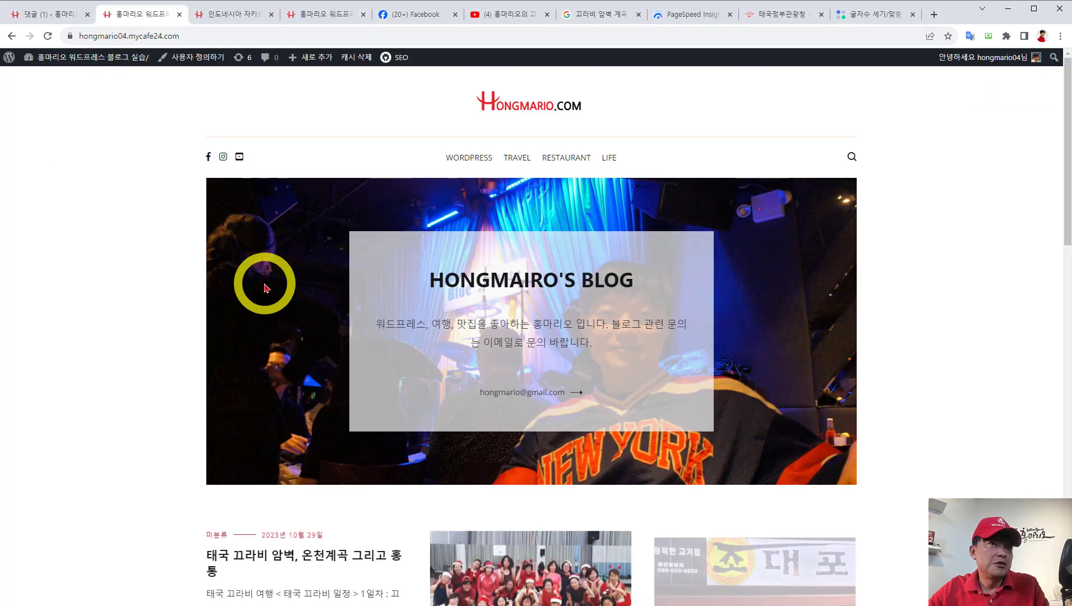
{"action": "scroll", "coordinate": [267, 286], "scroll_direction": "down", "scroll_amount": 7}
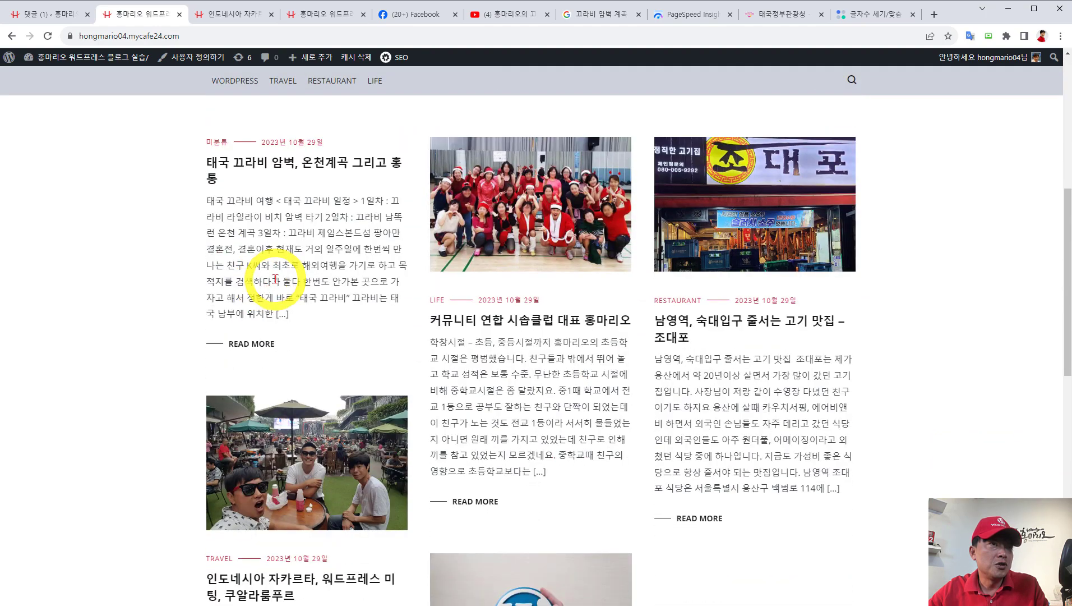
{"action": "scroll", "coordinate": [316, 245], "scroll_direction": "up", "scroll_amount": 2}
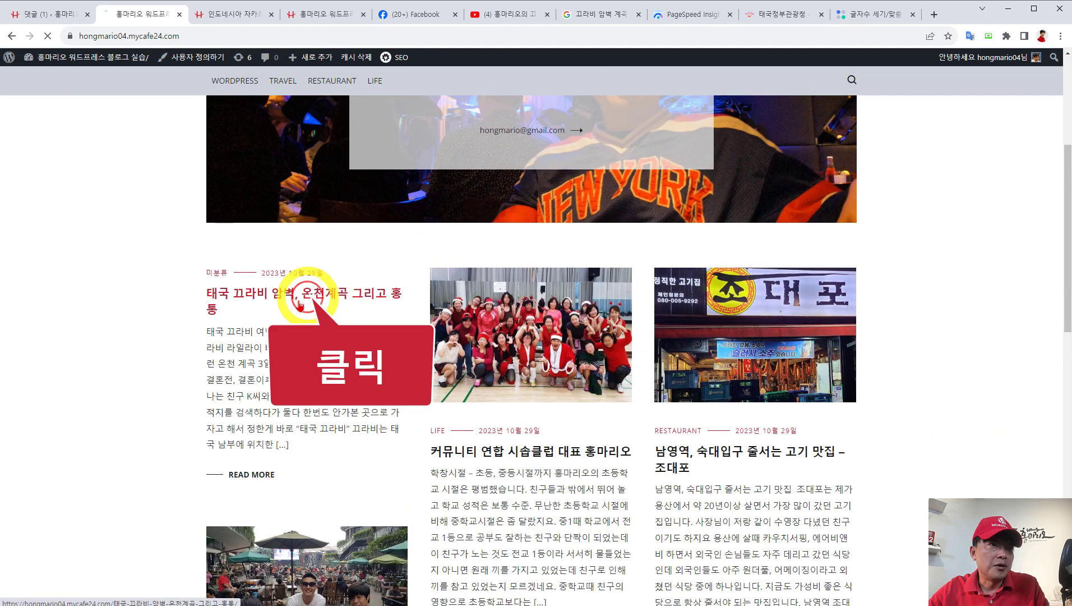
{"action": "left_click", "coordinate": [312, 282]}
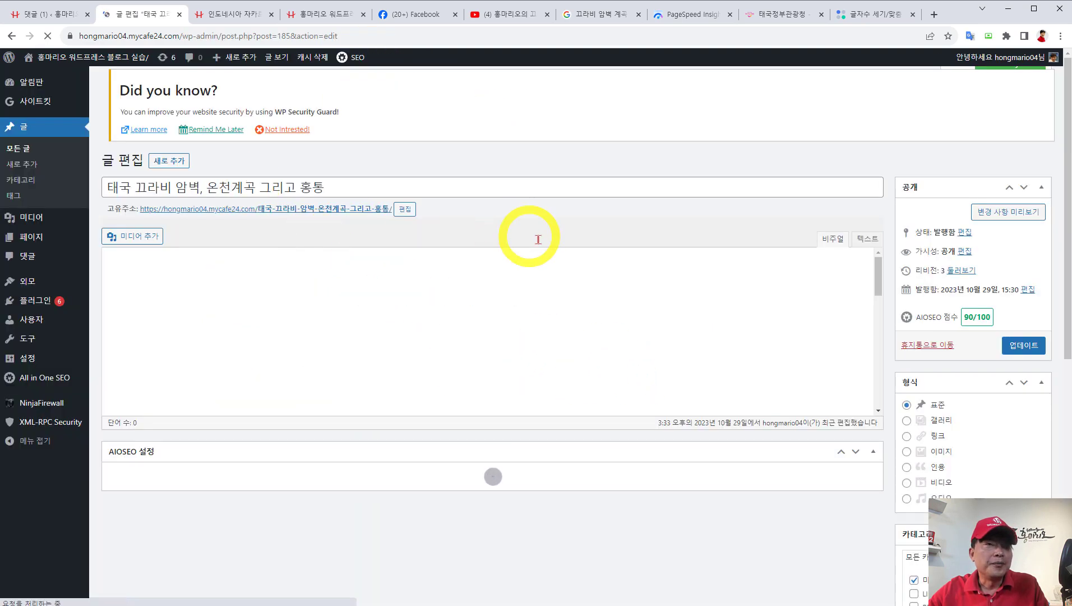
Step: Assign the Krabi post to the TRAVEL category and remove it from 미분류
{"action": "scroll", "coordinate": [270, 304], "scroll_direction": "down", "scroll_amount": 8}
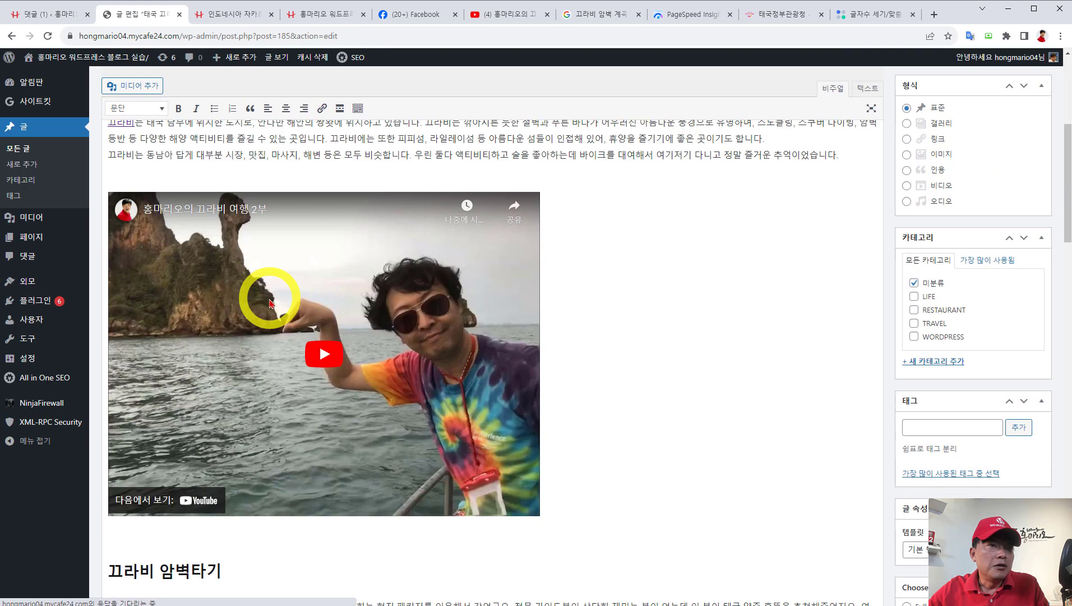
{"action": "scroll", "coordinate": [443, 296], "scroll_direction": "down", "scroll_amount": 5}
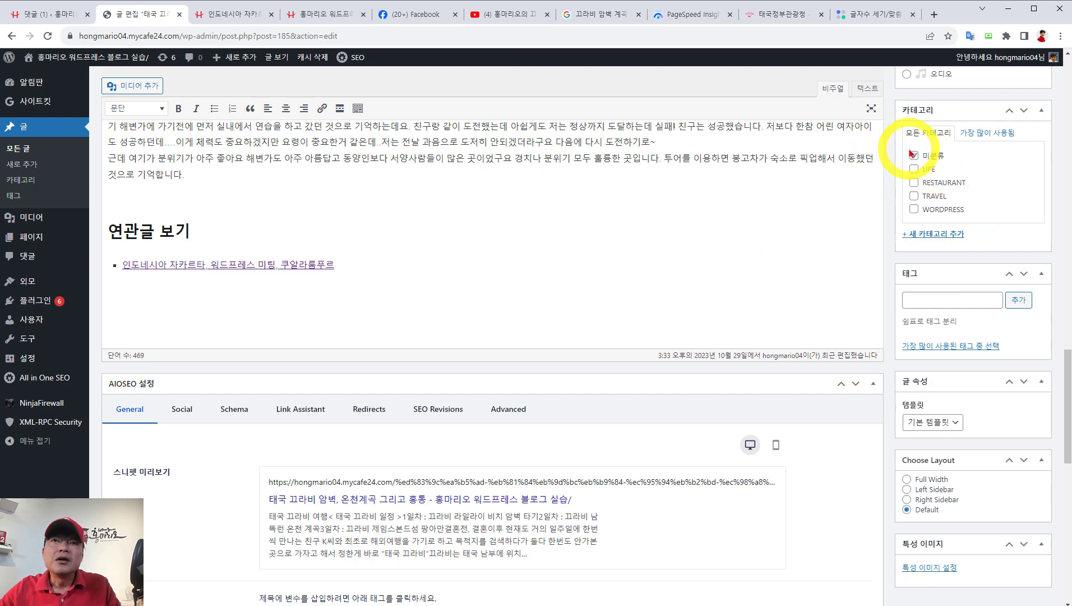
{"action": "scroll", "coordinate": [672, 252], "scroll_direction": "up", "scroll_amount": 5}
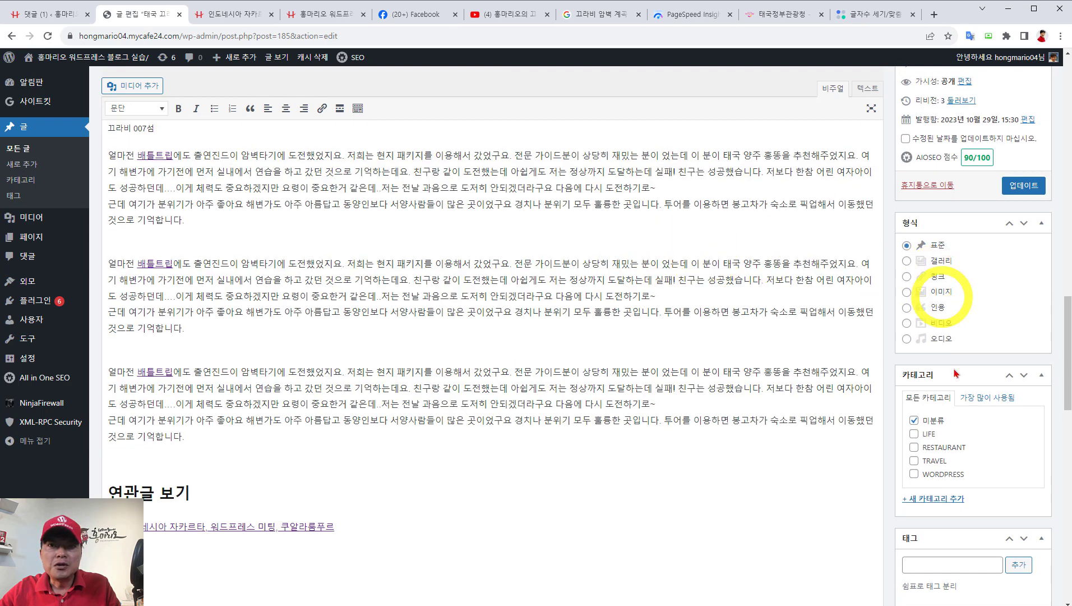
{"action": "left_click", "coordinate": [914, 460]}
{"action": "left_click", "coordinate": [914, 420]}
Step: Add the tags 태국여행, 끄라비여행, 암벽, 홍통, 배틀트립 and 끄라비여행추천 to the Krabi post
{"action": "scroll", "coordinate": [1009, 379], "scroll_direction": "down", "scroll_amount": 4}
{"action": "scroll", "coordinate": [1007, 378], "scroll_direction": "down", "scroll_amount": 1}
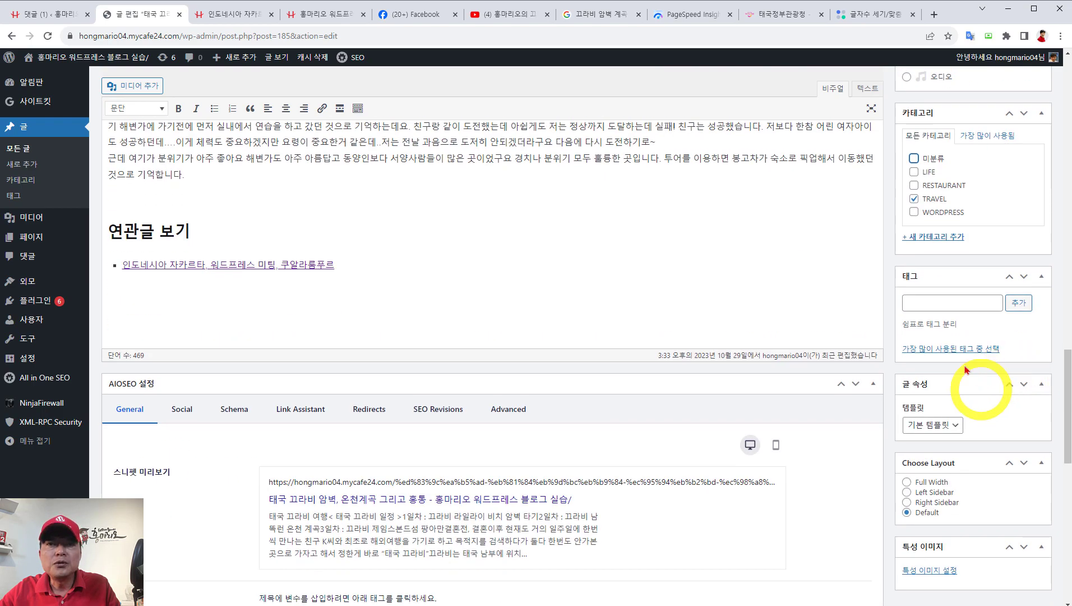
{"action": "left_click", "coordinate": [952, 303]}
{"action": "scroll", "coordinate": [681, 260], "scroll_direction": "up", "scroll_amount": 15}
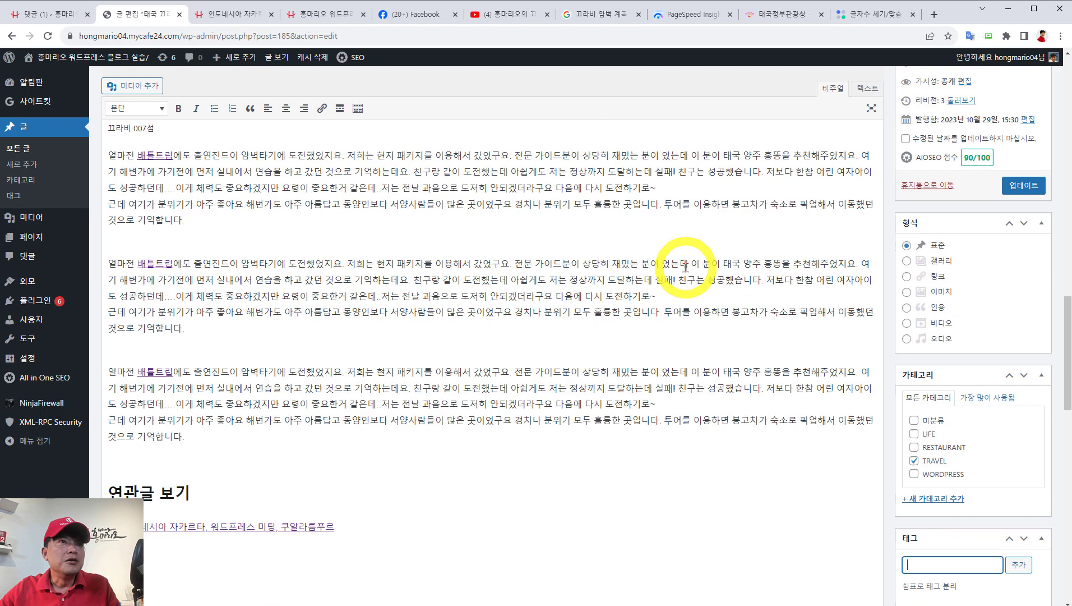
{"action": "scroll", "coordinate": [729, 269], "scroll_direction": "down", "scroll_amount": 8}
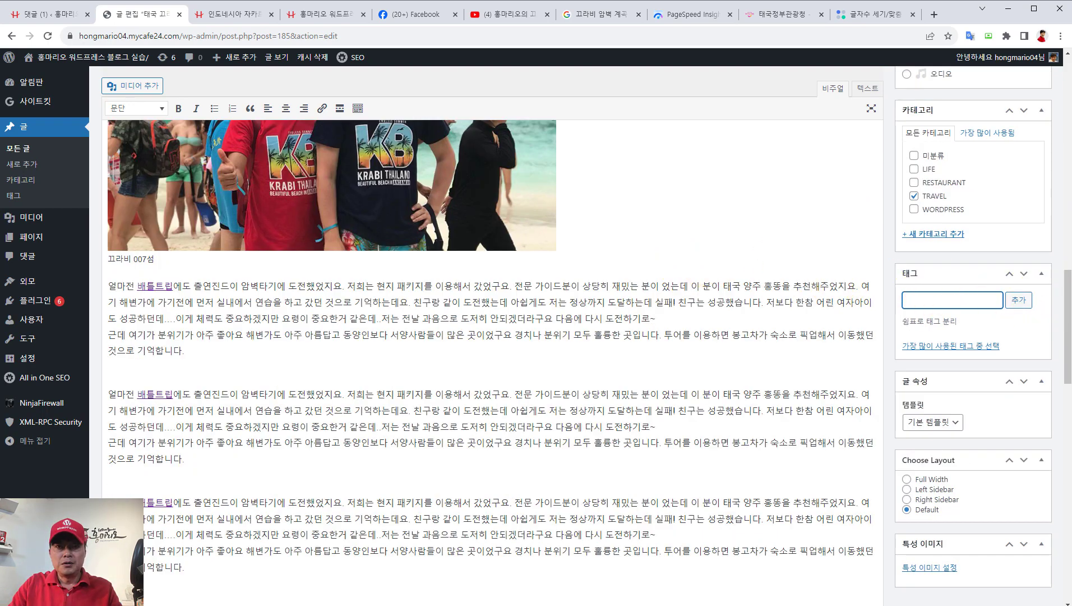
{"action": "type", "text": "태국여행,"}
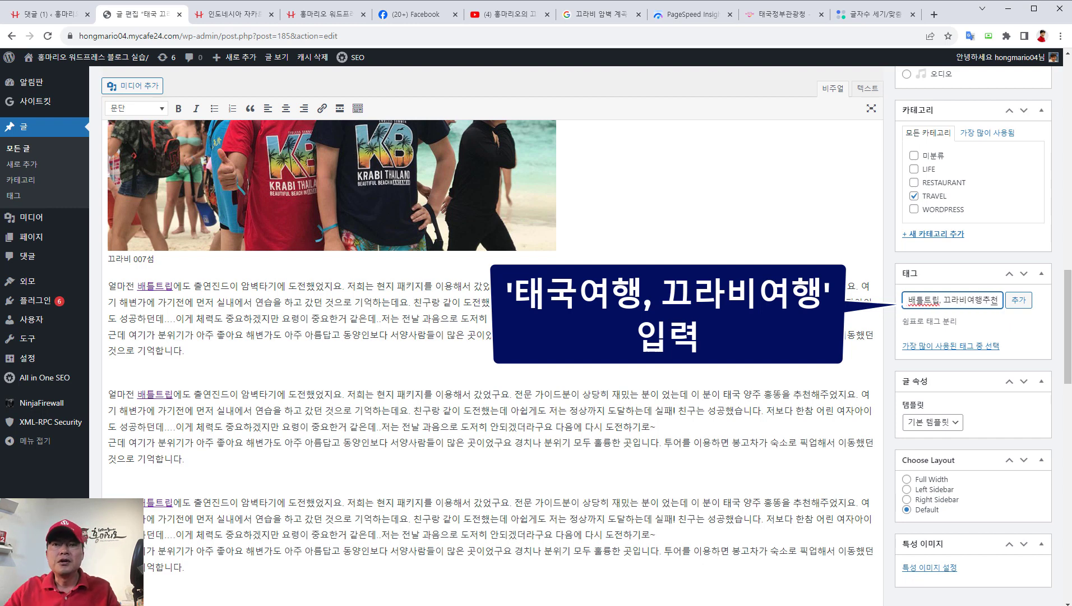
{"action": "left_click", "coordinate": [1018, 300]}
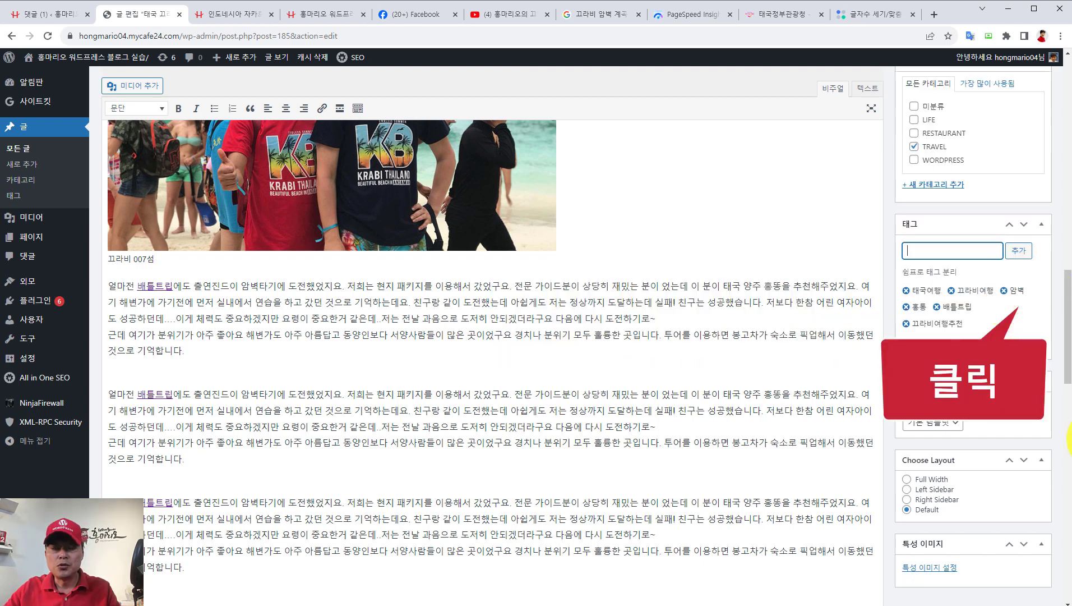
Step: Set the media library image 13-태국남부-끄라비여행 as the Krabi post's featured image and update the post
{"action": "scroll", "coordinate": [953, 409], "scroll_direction": "down", "scroll_amount": 2}
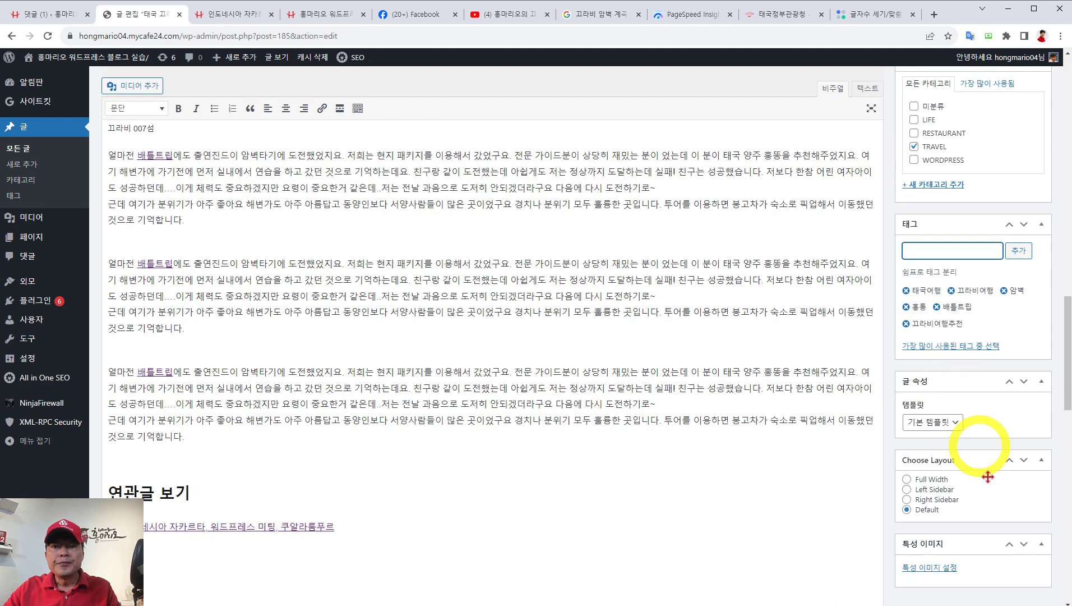
{"action": "left_click", "coordinate": [927, 570]}
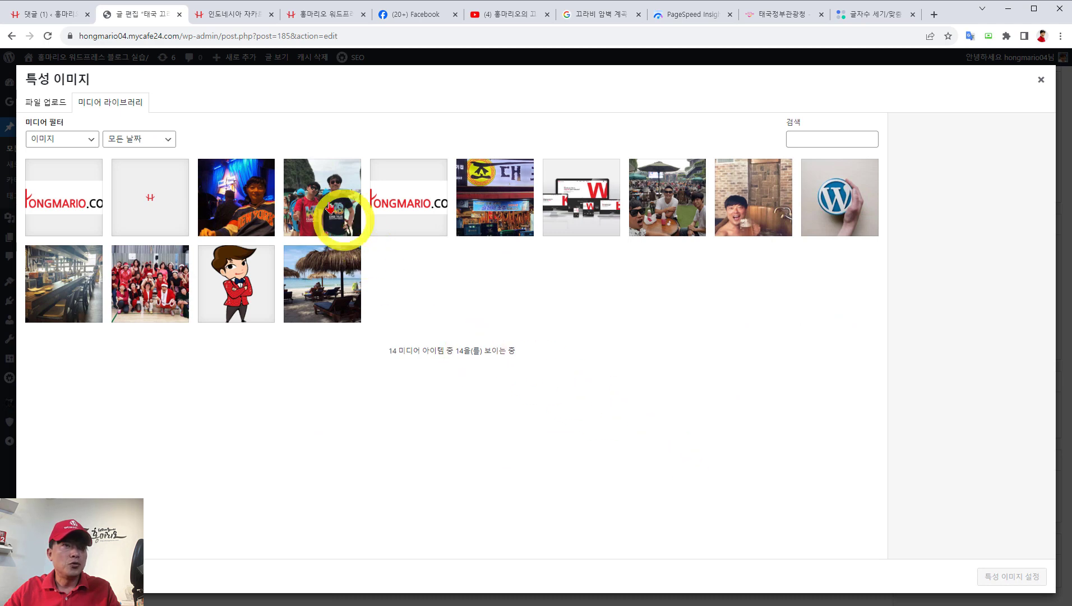
{"action": "left_click", "coordinate": [327, 203]}
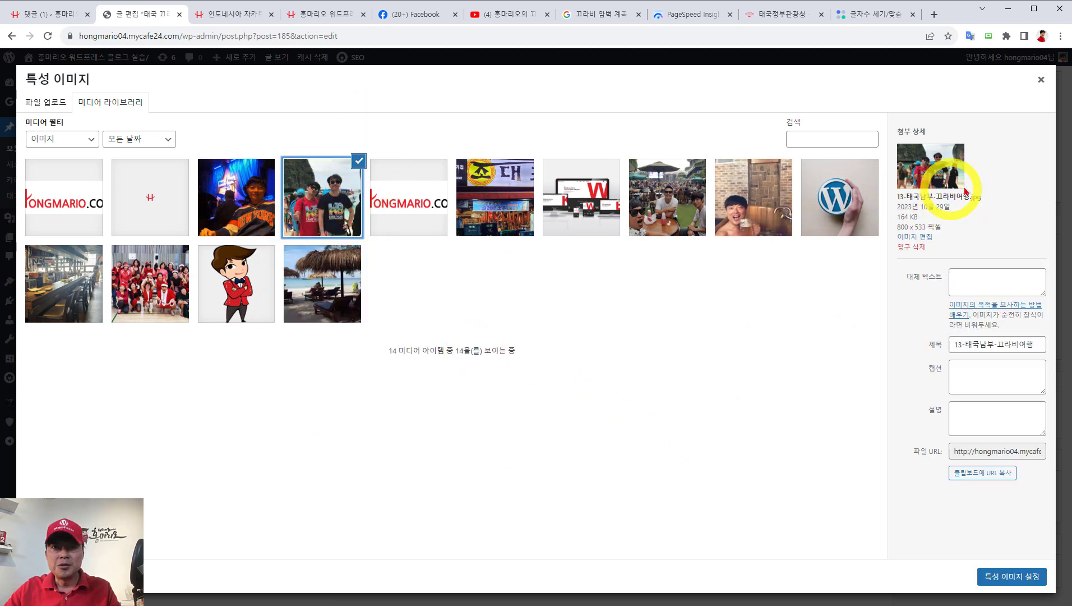
{"action": "left_click", "coordinate": [1016, 576]}
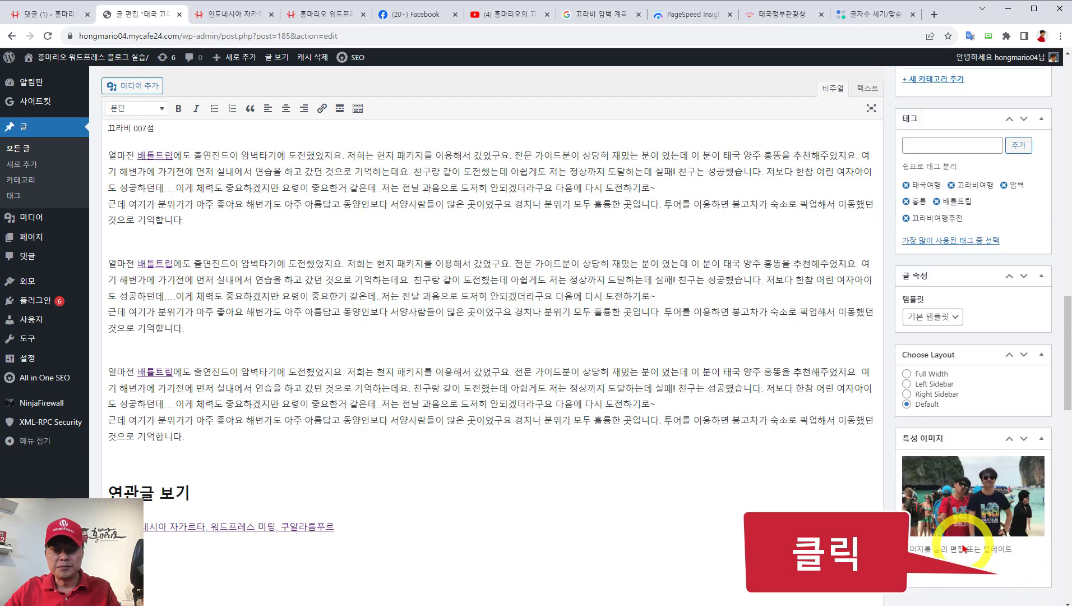
{"action": "scroll", "coordinate": [962, 542], "scroll_direction": "up", "scroll_amount": 9}
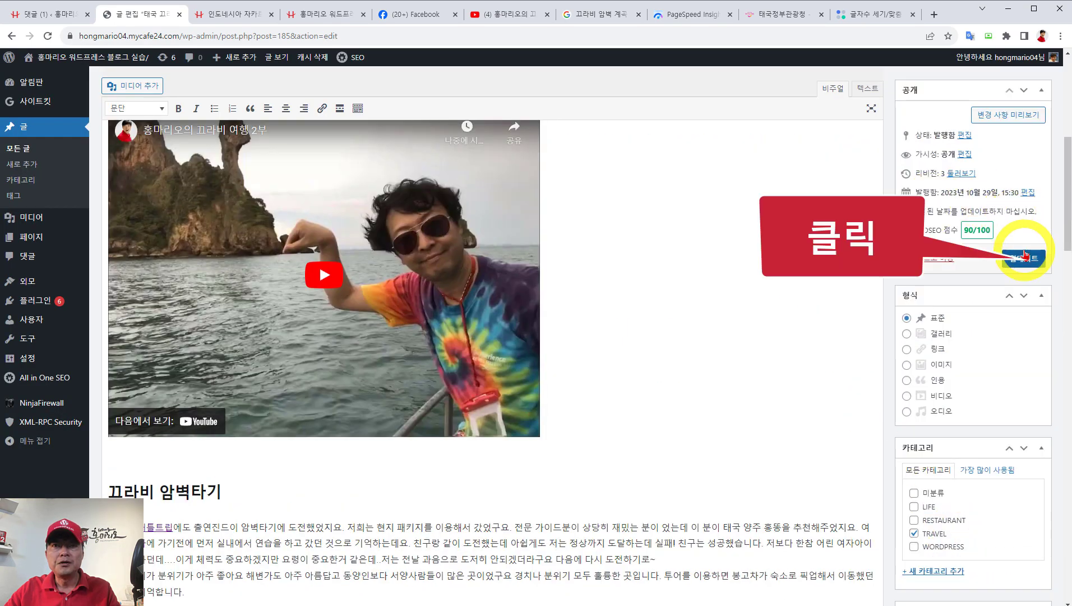
{"action": "left_click", "coordinate": [1016, 259]}
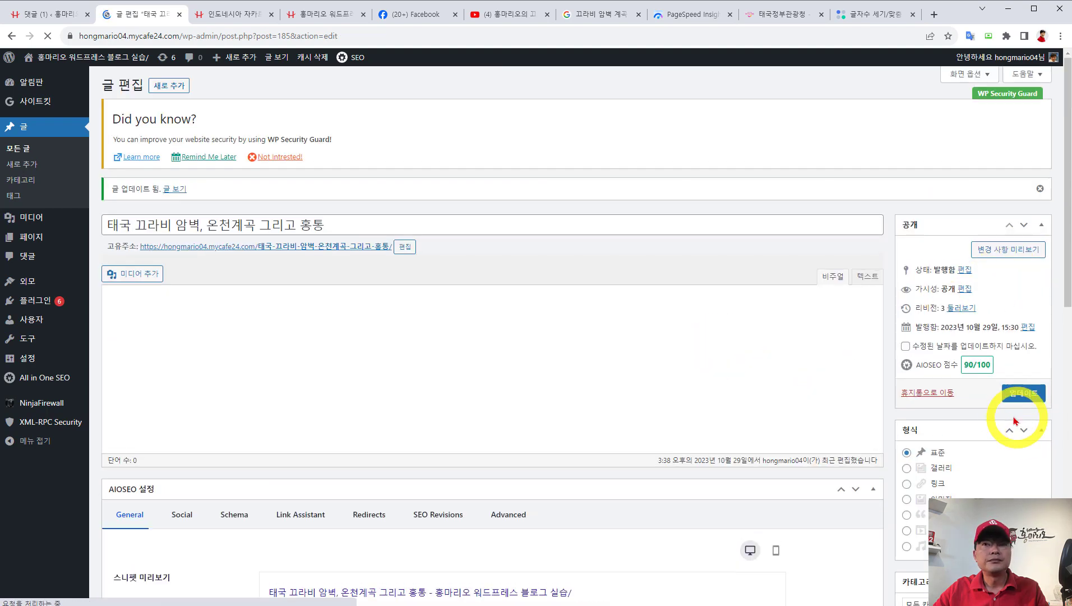
Step: Visit the blog's front page and check the Krabi post's thumbnail and category in the post list and footer
{"action": "left_click", "coordinate": [93, 57]}
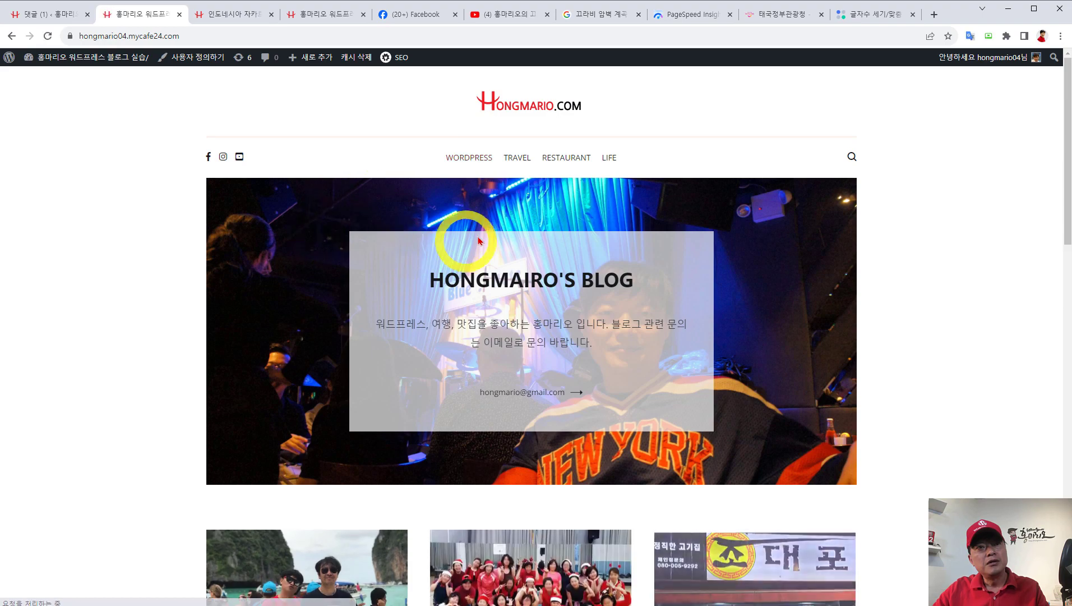
{"action": "scroll", "coordinate": [561, 236], "scroll_direction": "down", "scroll_amount": 10}
{"action": "scroll", "coordinate": [802, 260], "scroll_direction": "down", "scroll_amount": 7}
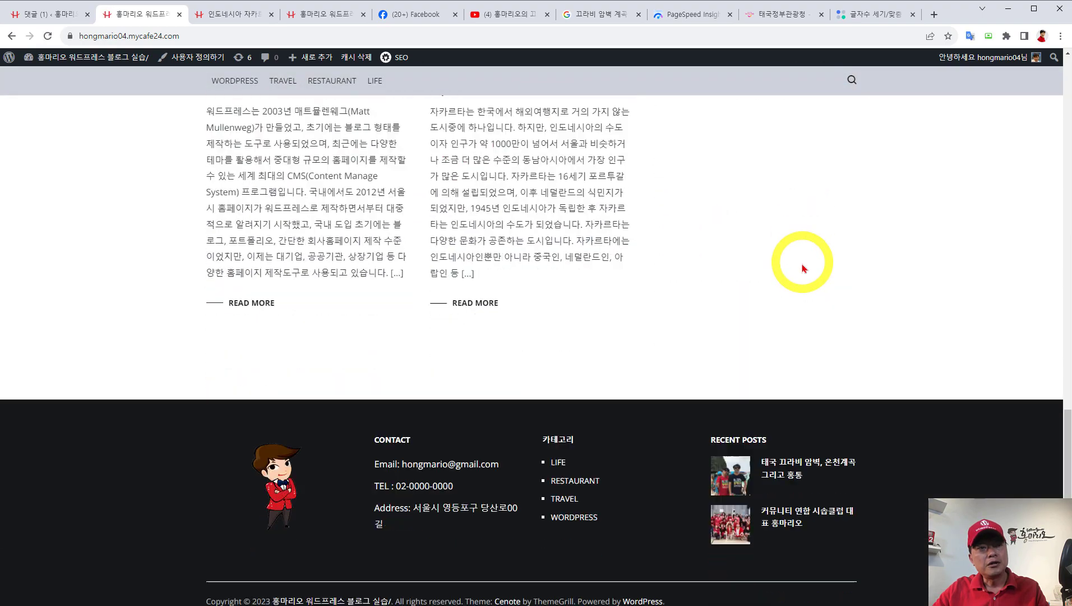
{"action": "scroll", "coordinate": [841, 387], "scroll_direction": "up", "scroll_amount": 15}
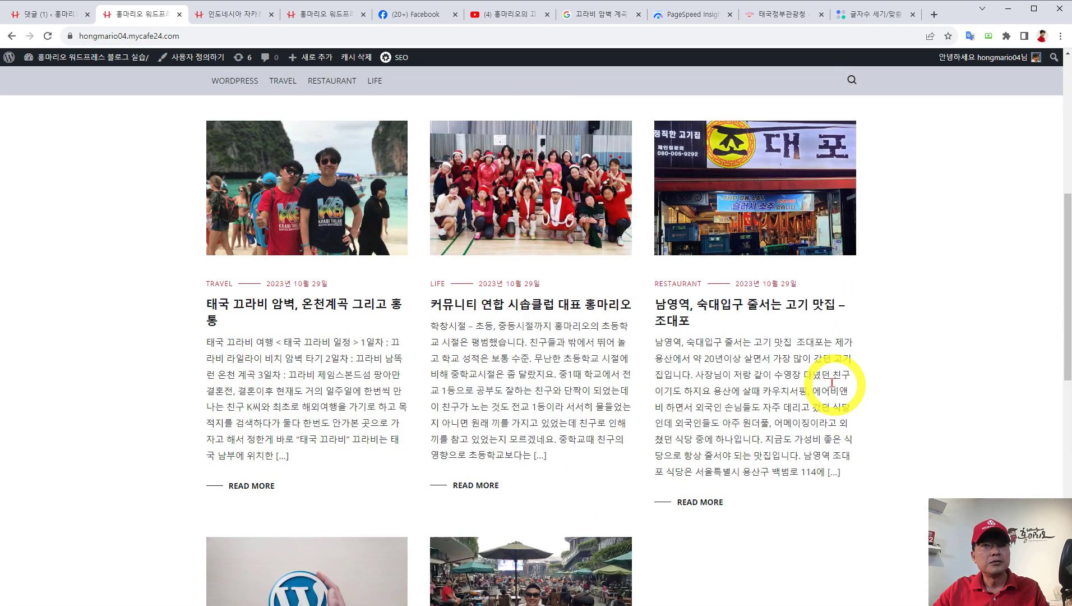